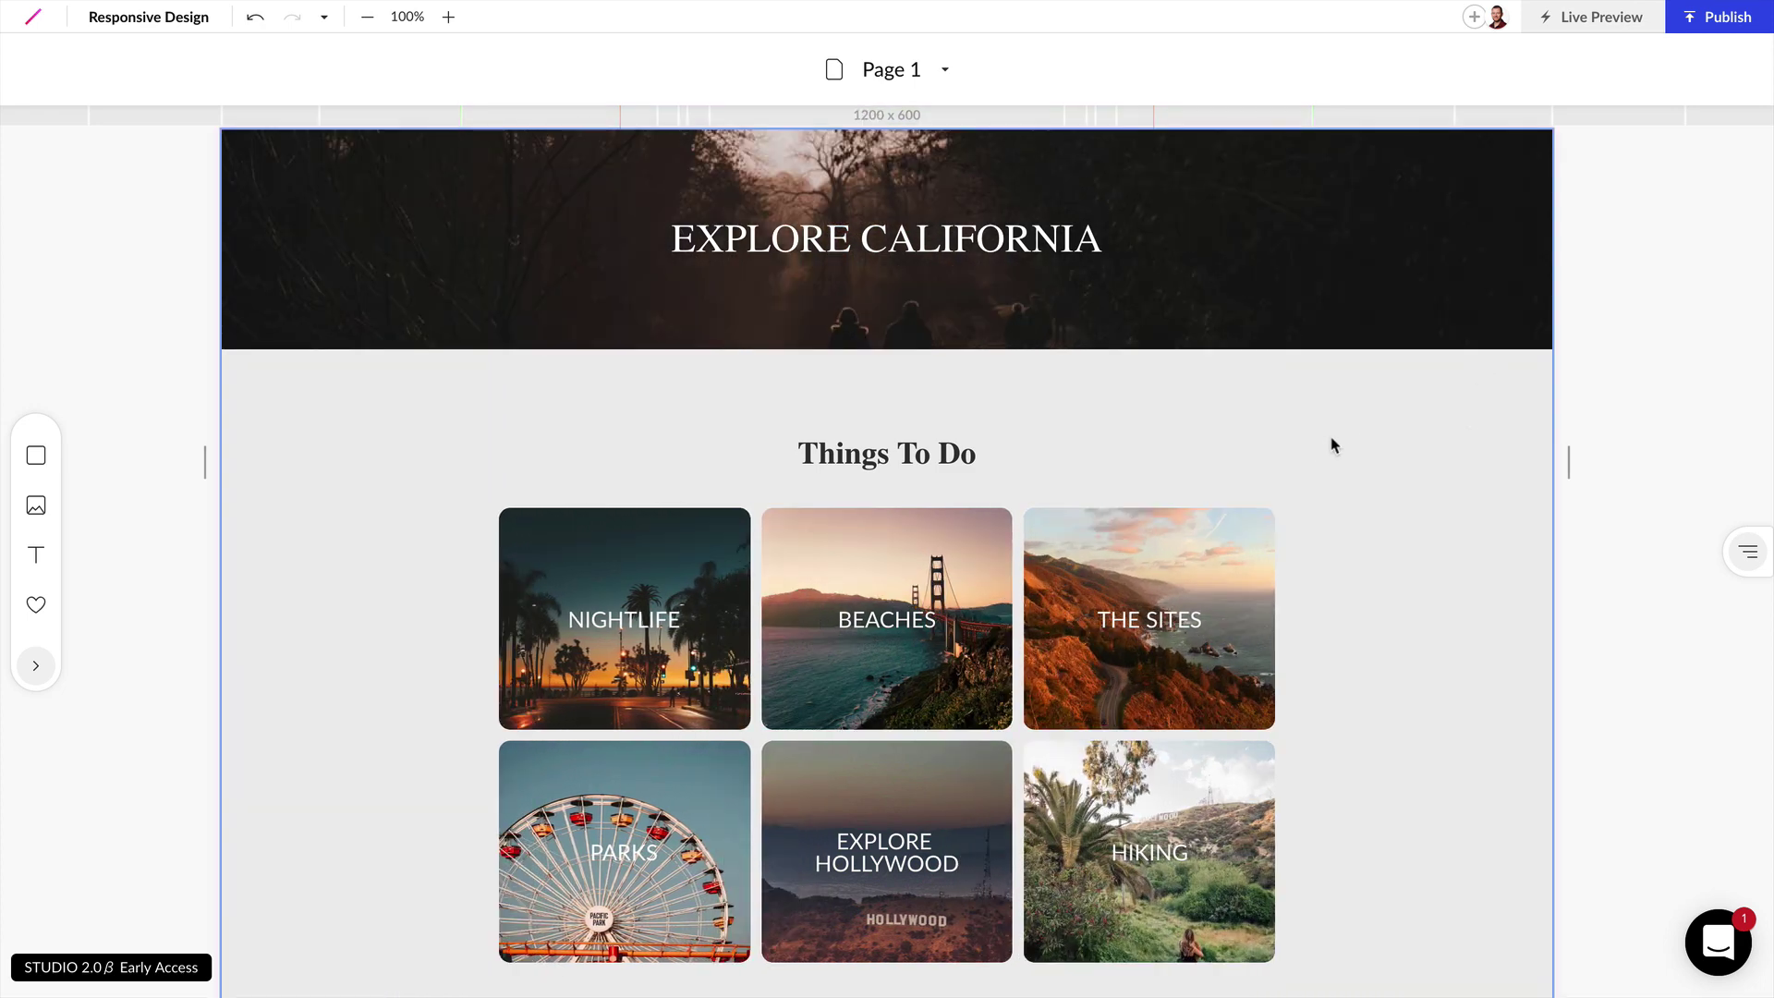
Narrow the canvas to the 768px iPad tablet width so the activity cards reflow.
drag(1580, 478, 1262, 484)
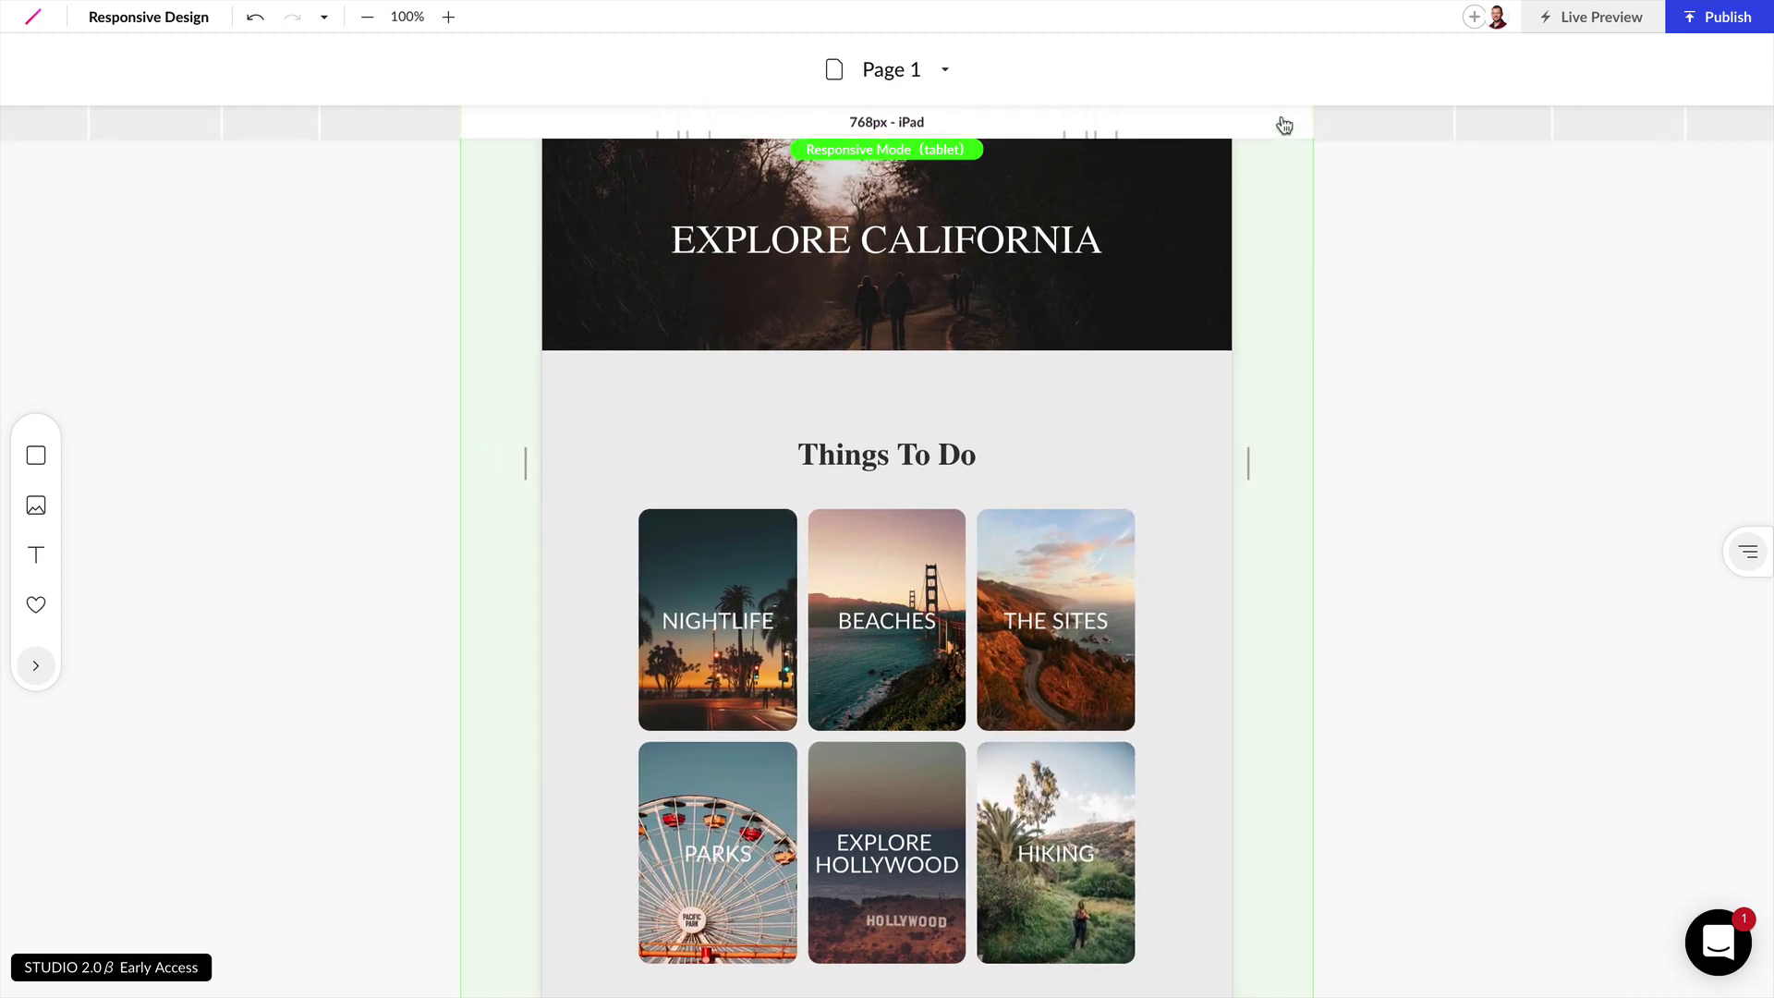
Preview the page at the 414px iPhone width, then widen it back toward tablet size.
click(1283, 134)
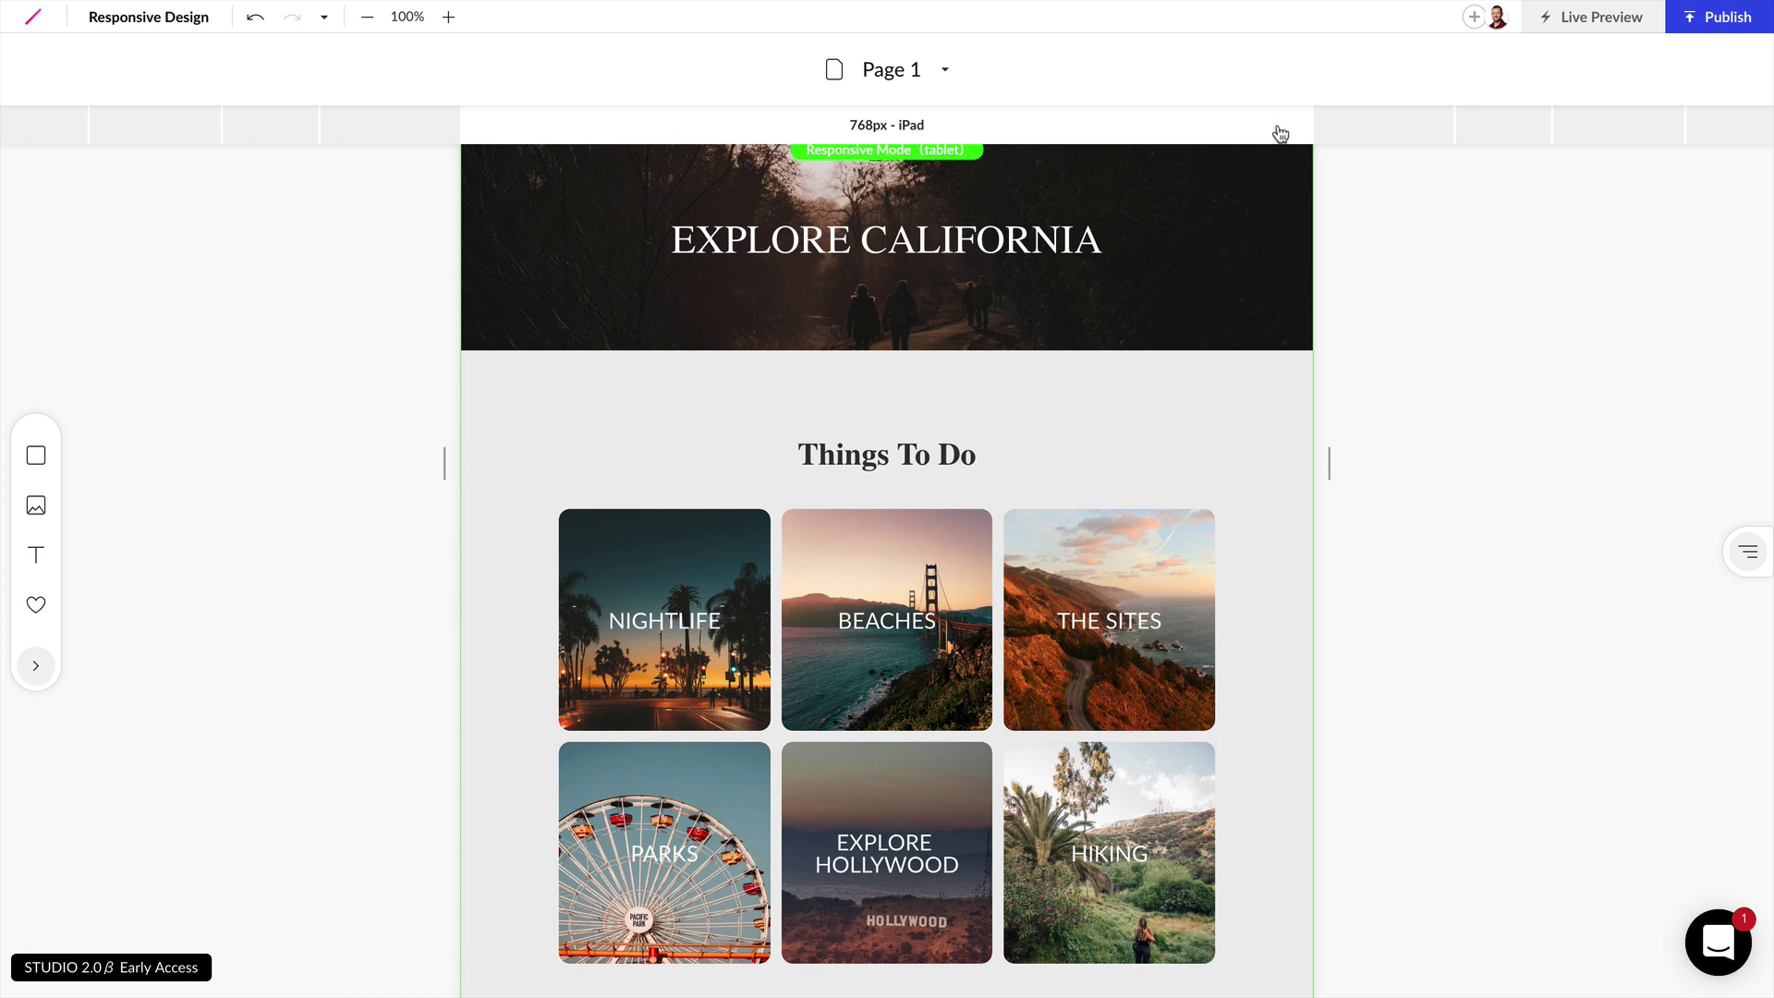
click(1106, 134)
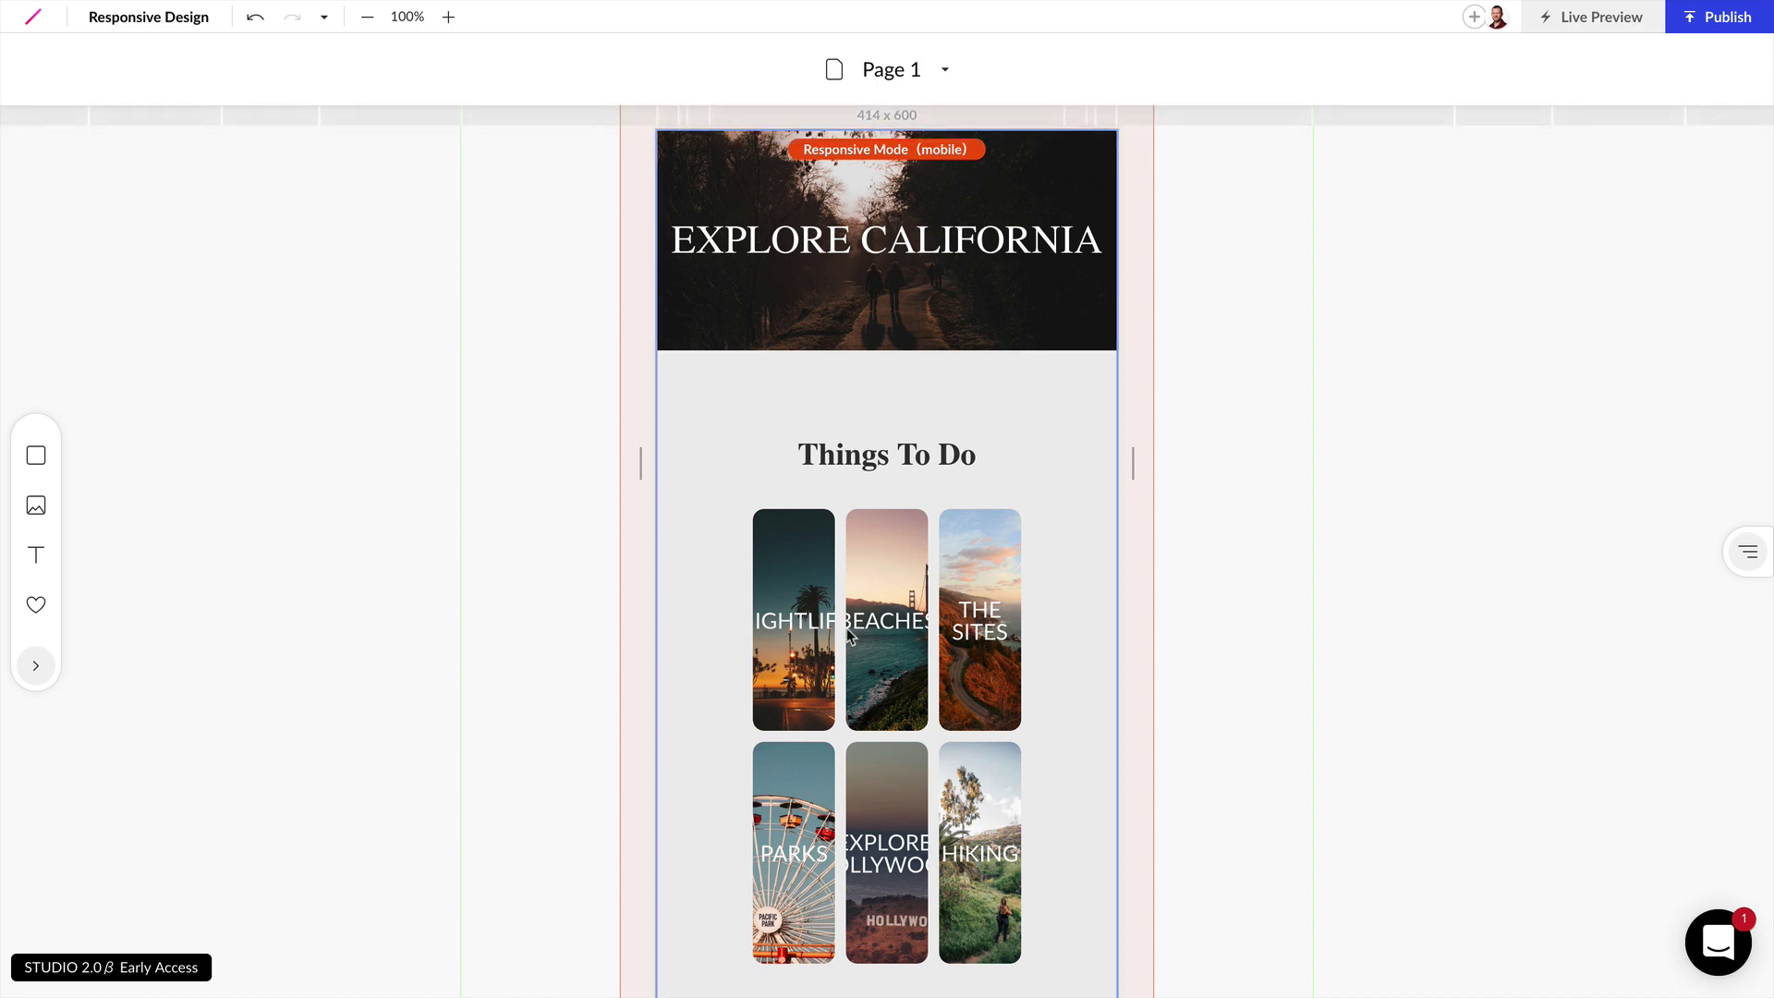
scroll(1044, 628, up, 1)
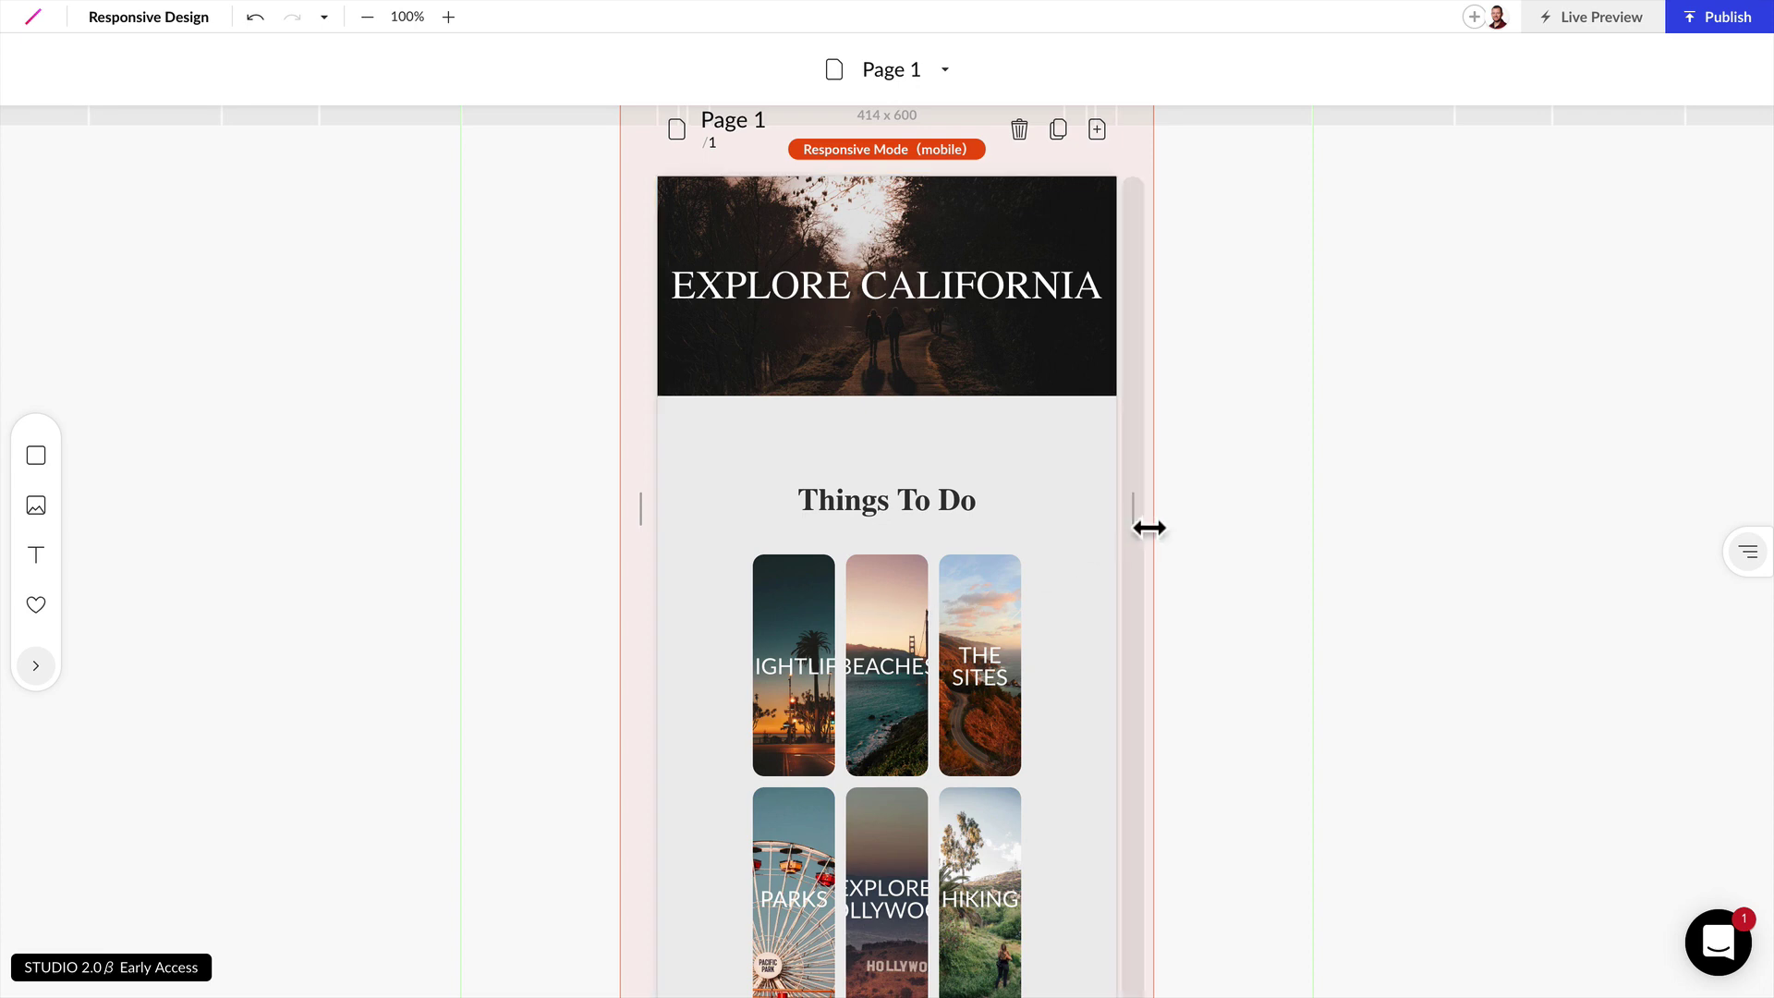
mouse_move(1148, 526)
mouse_down()
mouse_move(1444, 527)
mouse_move(1287, 527)
mouse_up()
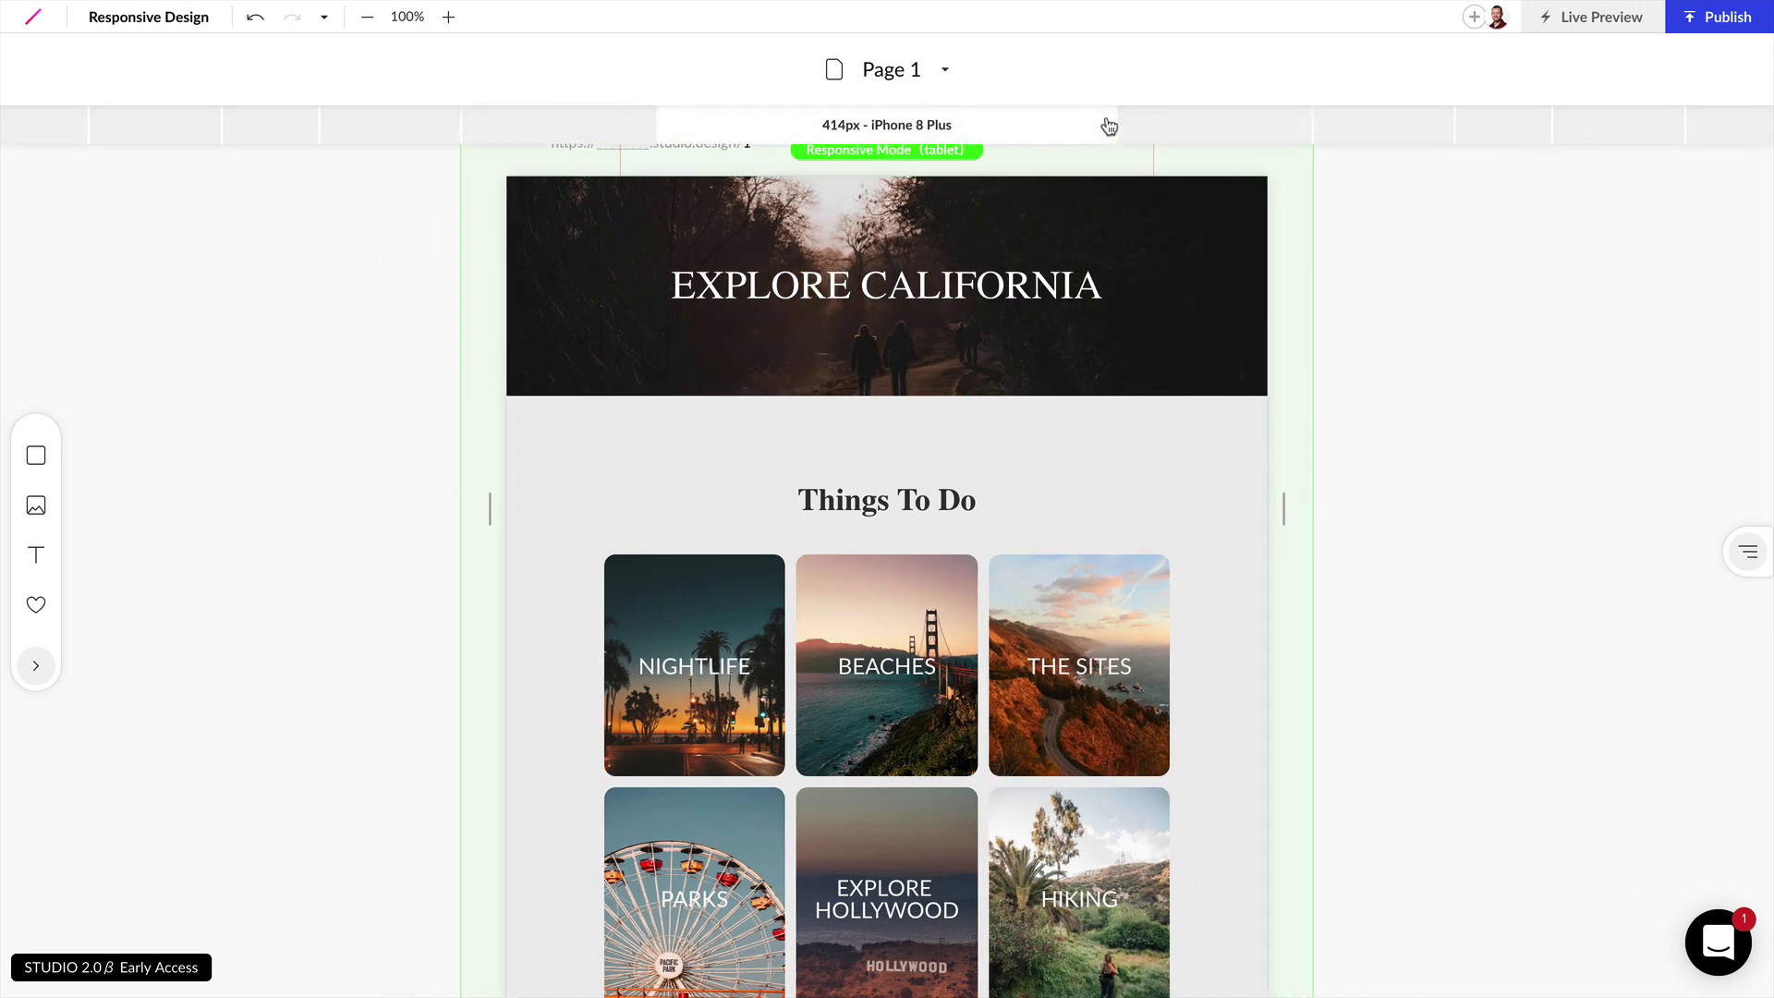
At the 414px width, select all six activity cards: Nightlife, Beaches, The Sites, Parks, Explore Hollywood and Hiking.
click(1115, 130)
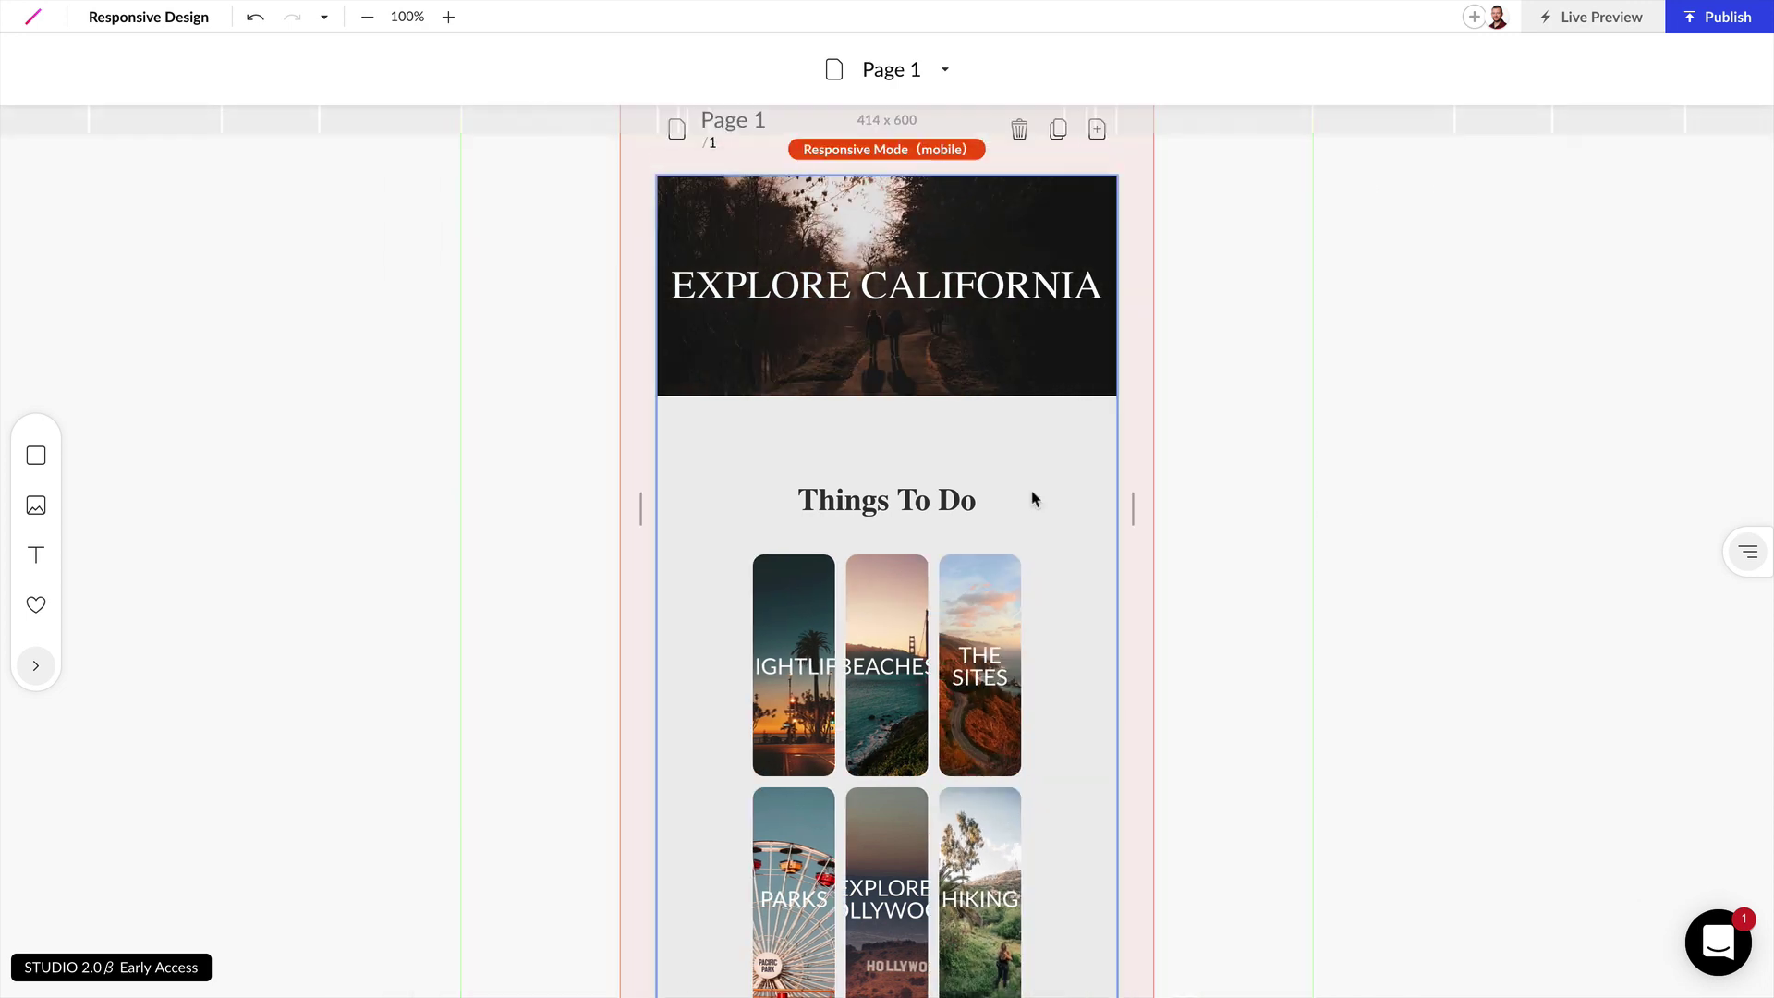
click(978, 613)
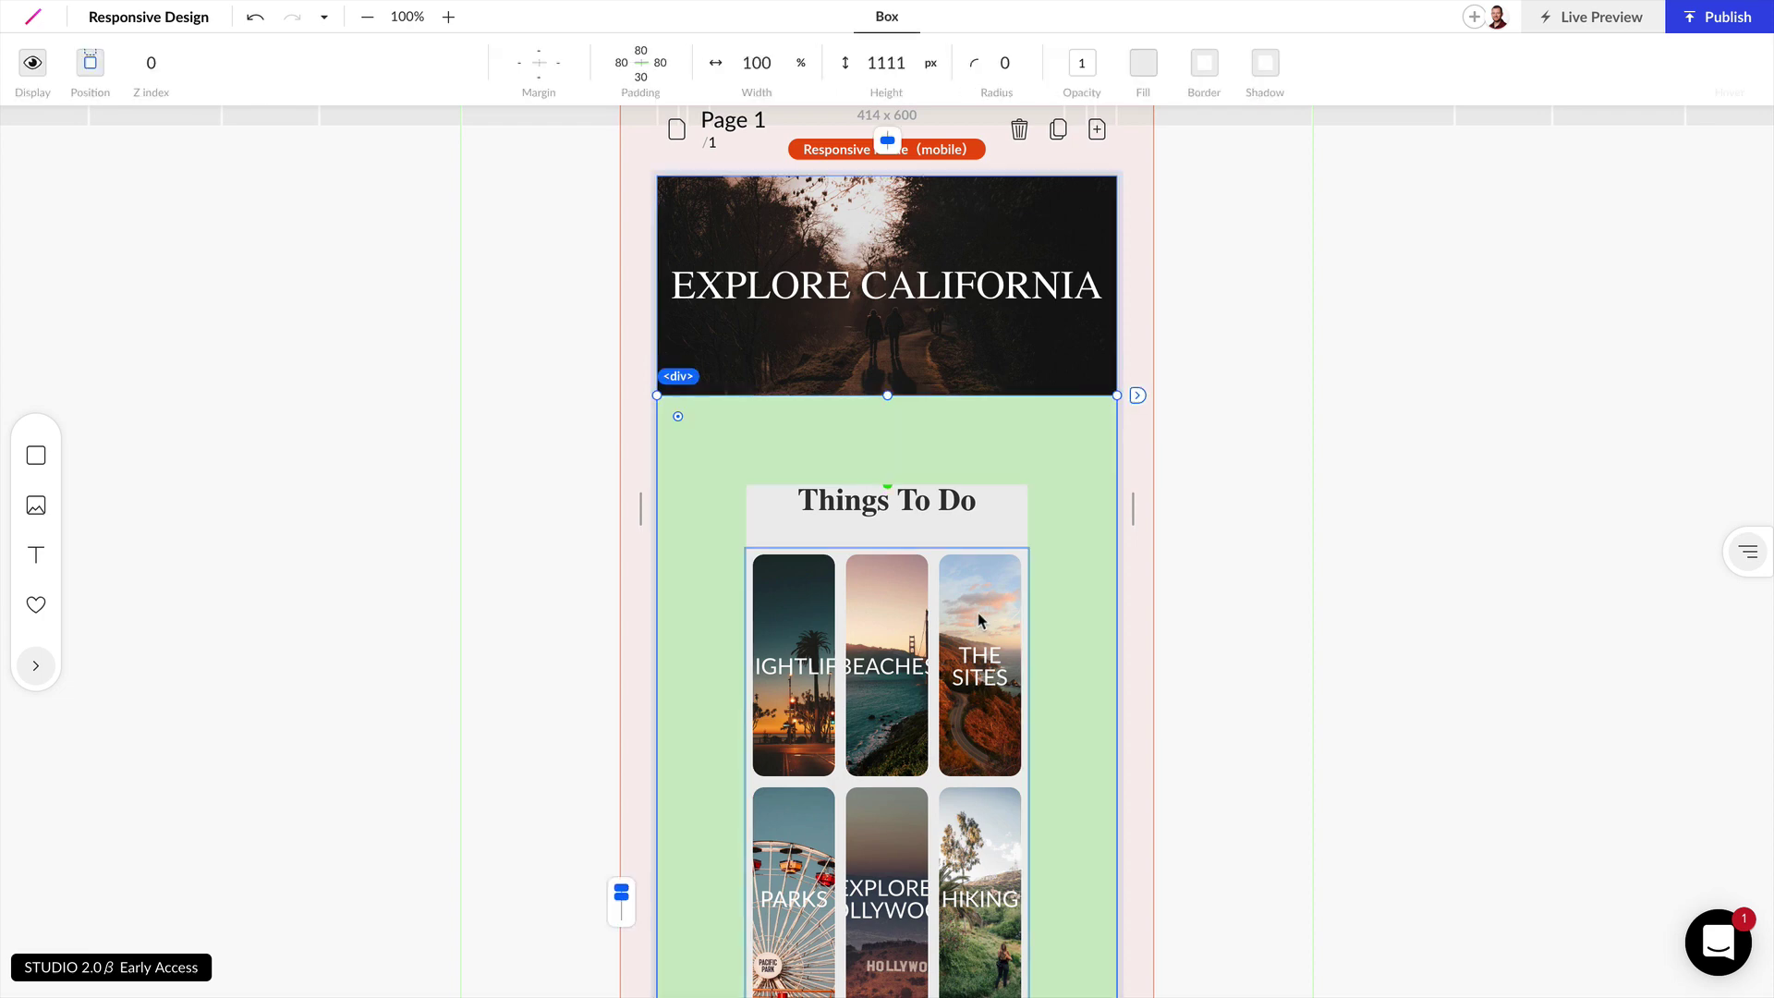
scroll(984, 573, down, 1)
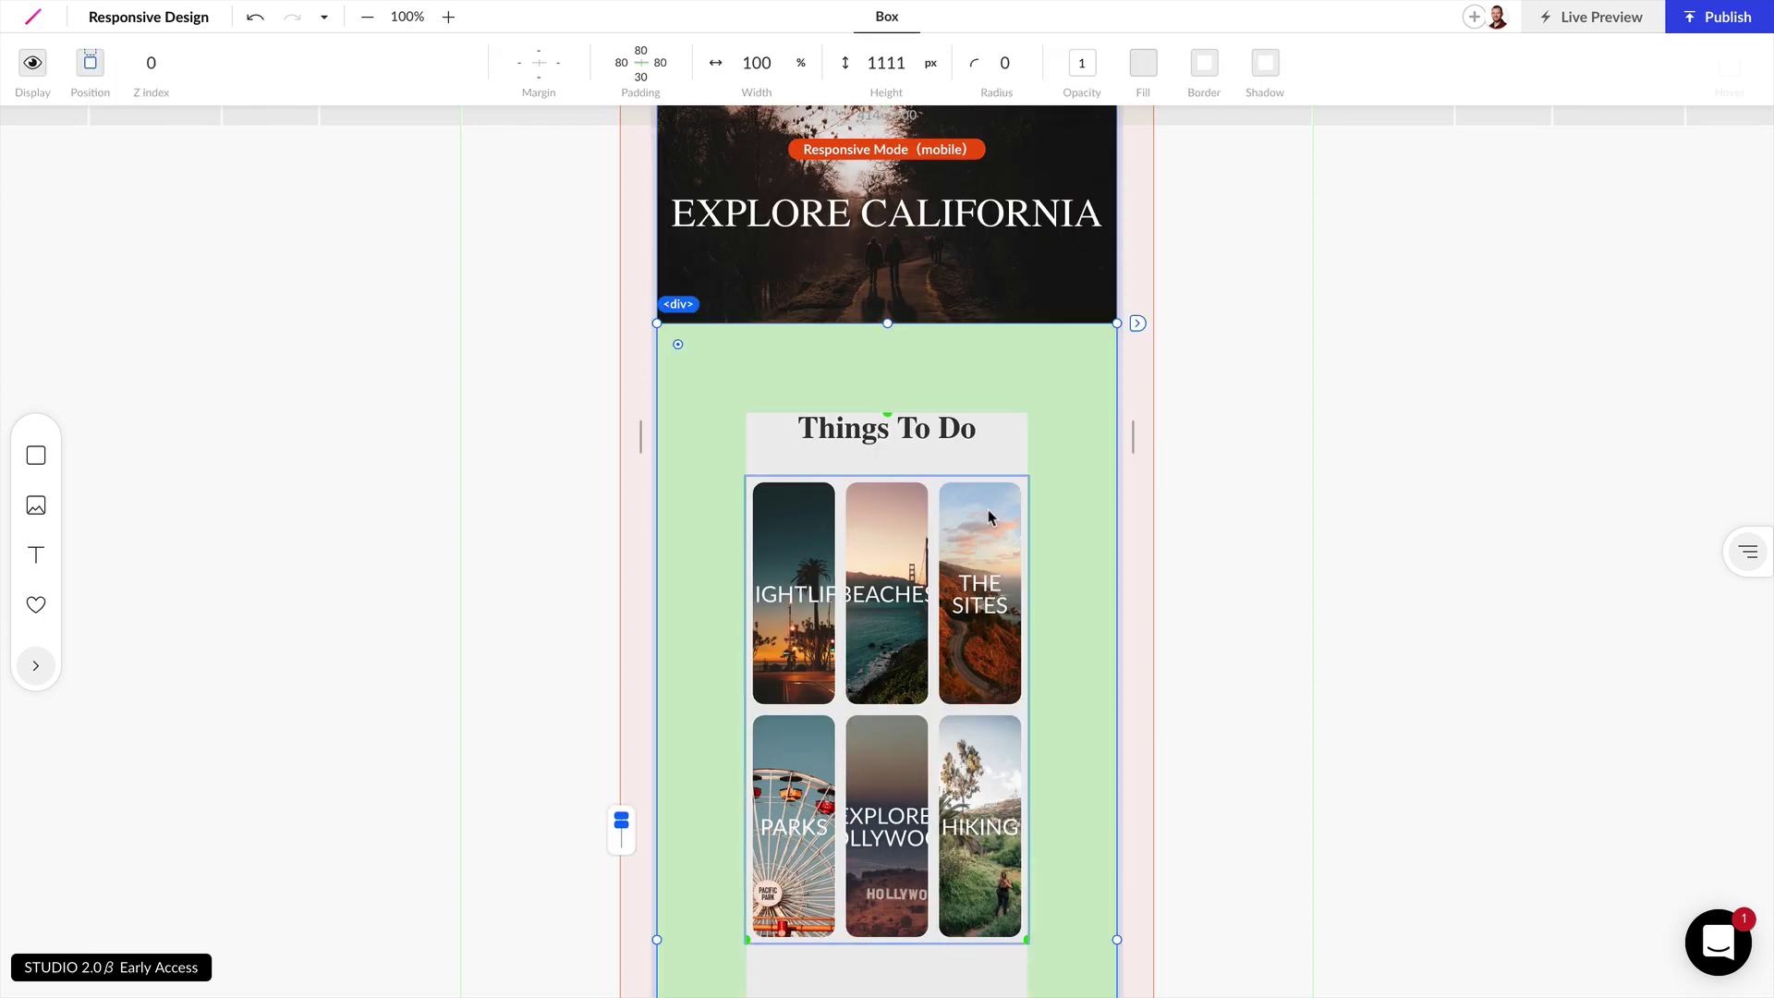
click(989, 516)
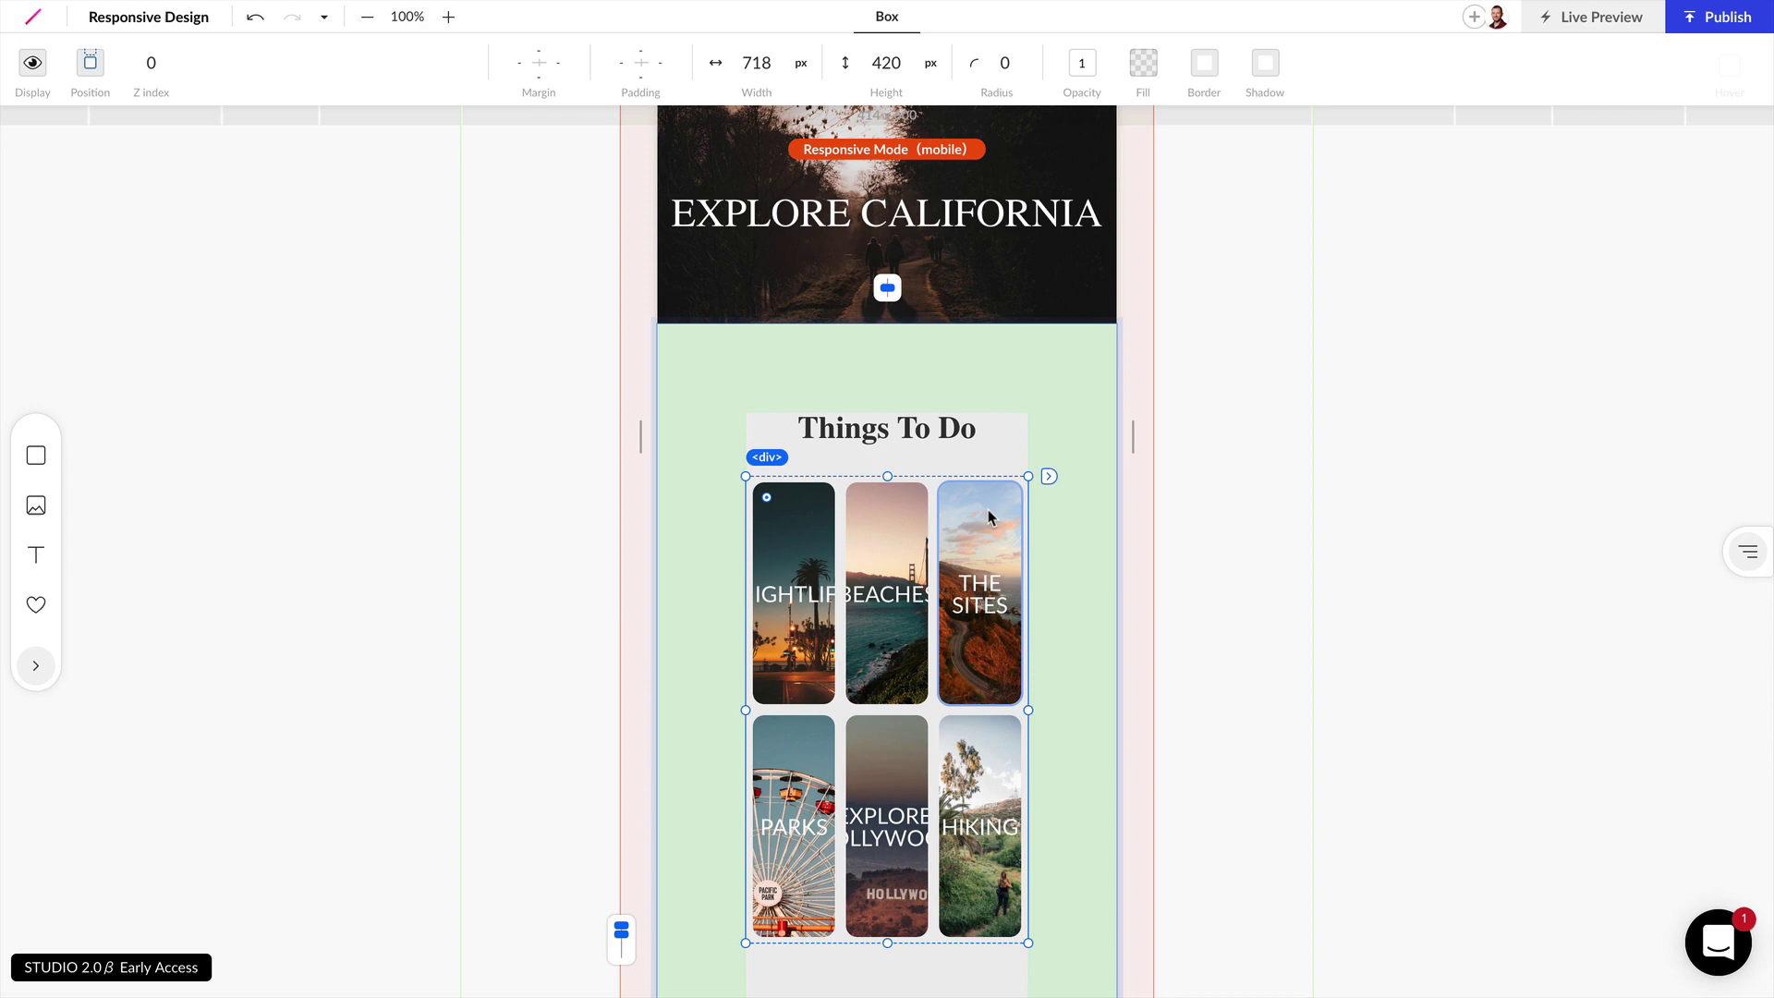
scroll(988, 517, down, 1)
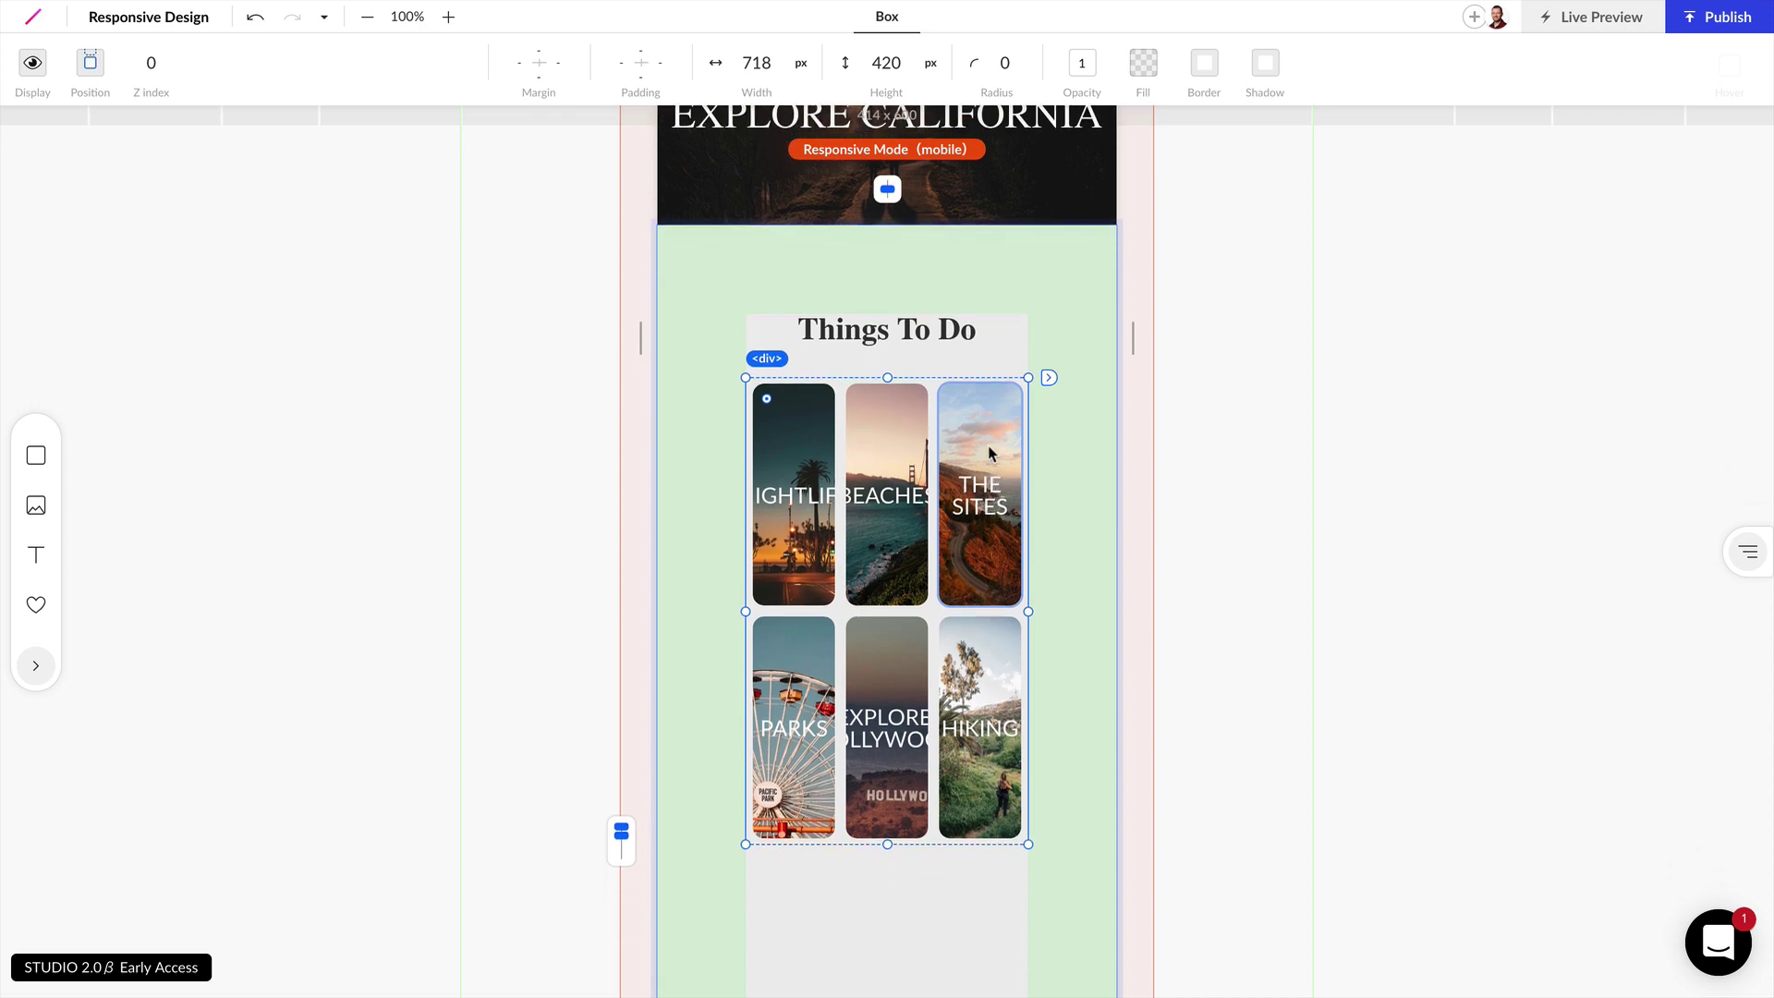
click(802, 447)
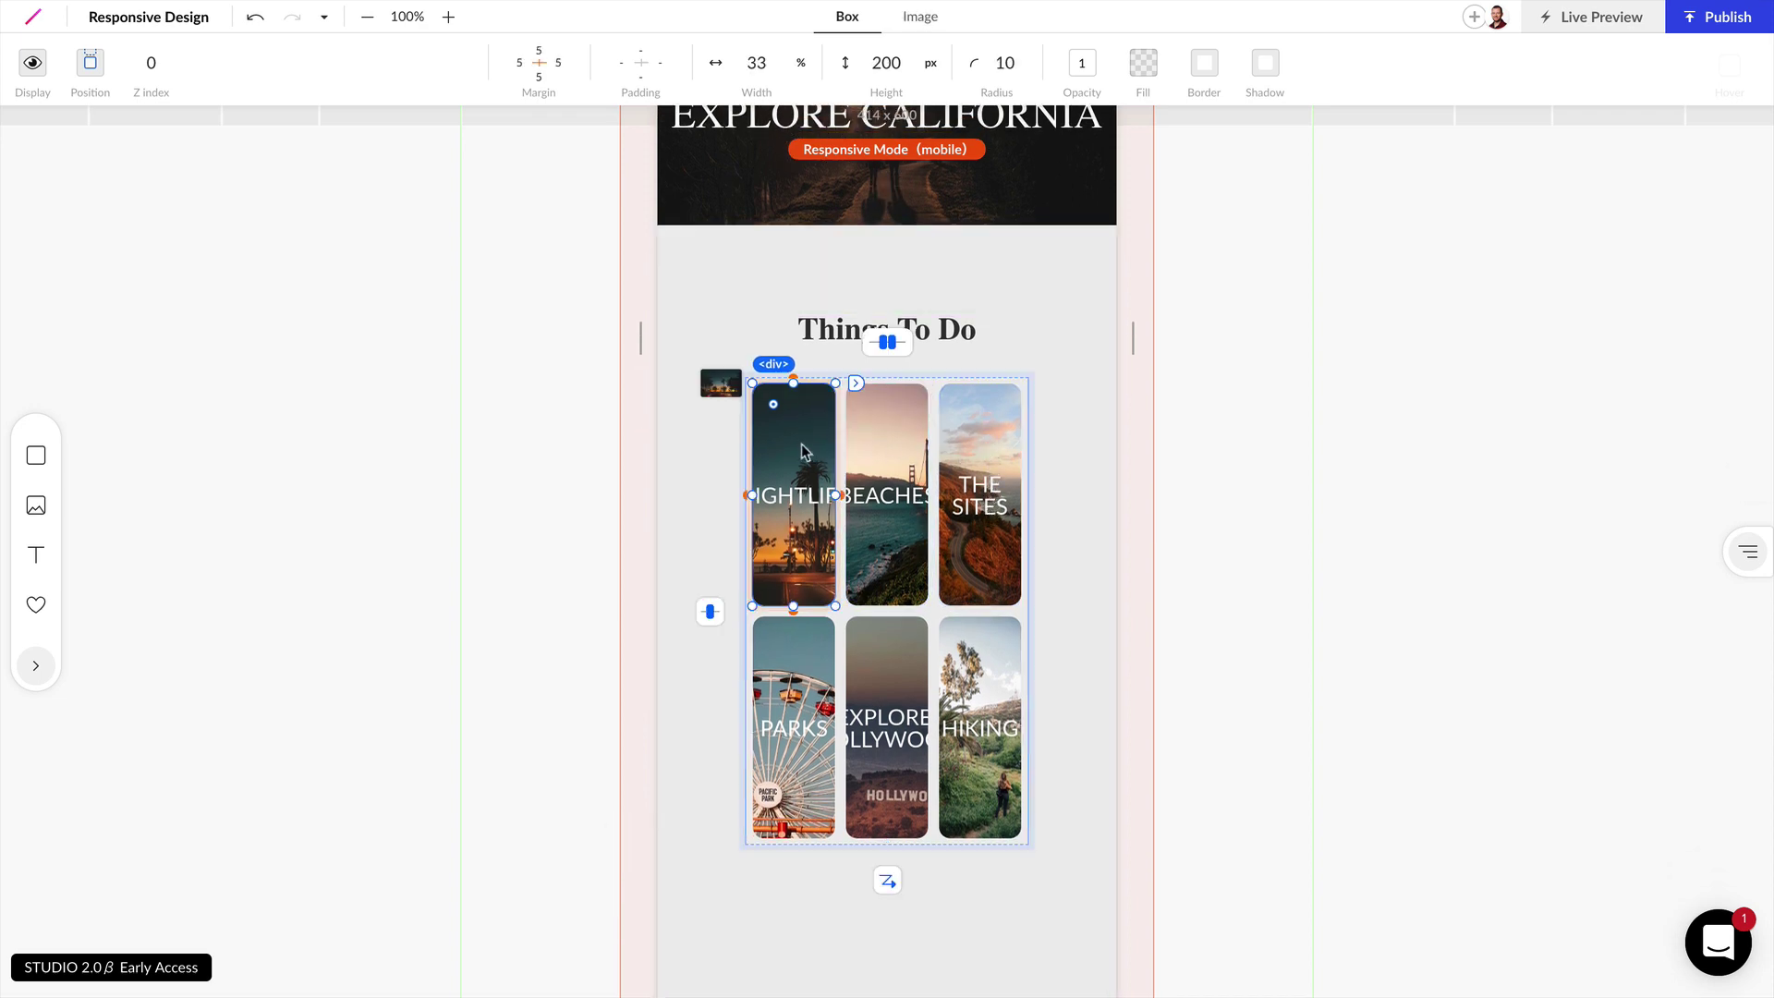
shift+click(883, 438)
shift+click(964, 436)
shift+click(792, 637)
shift+click(868, 630)
shift+click(964, 644)
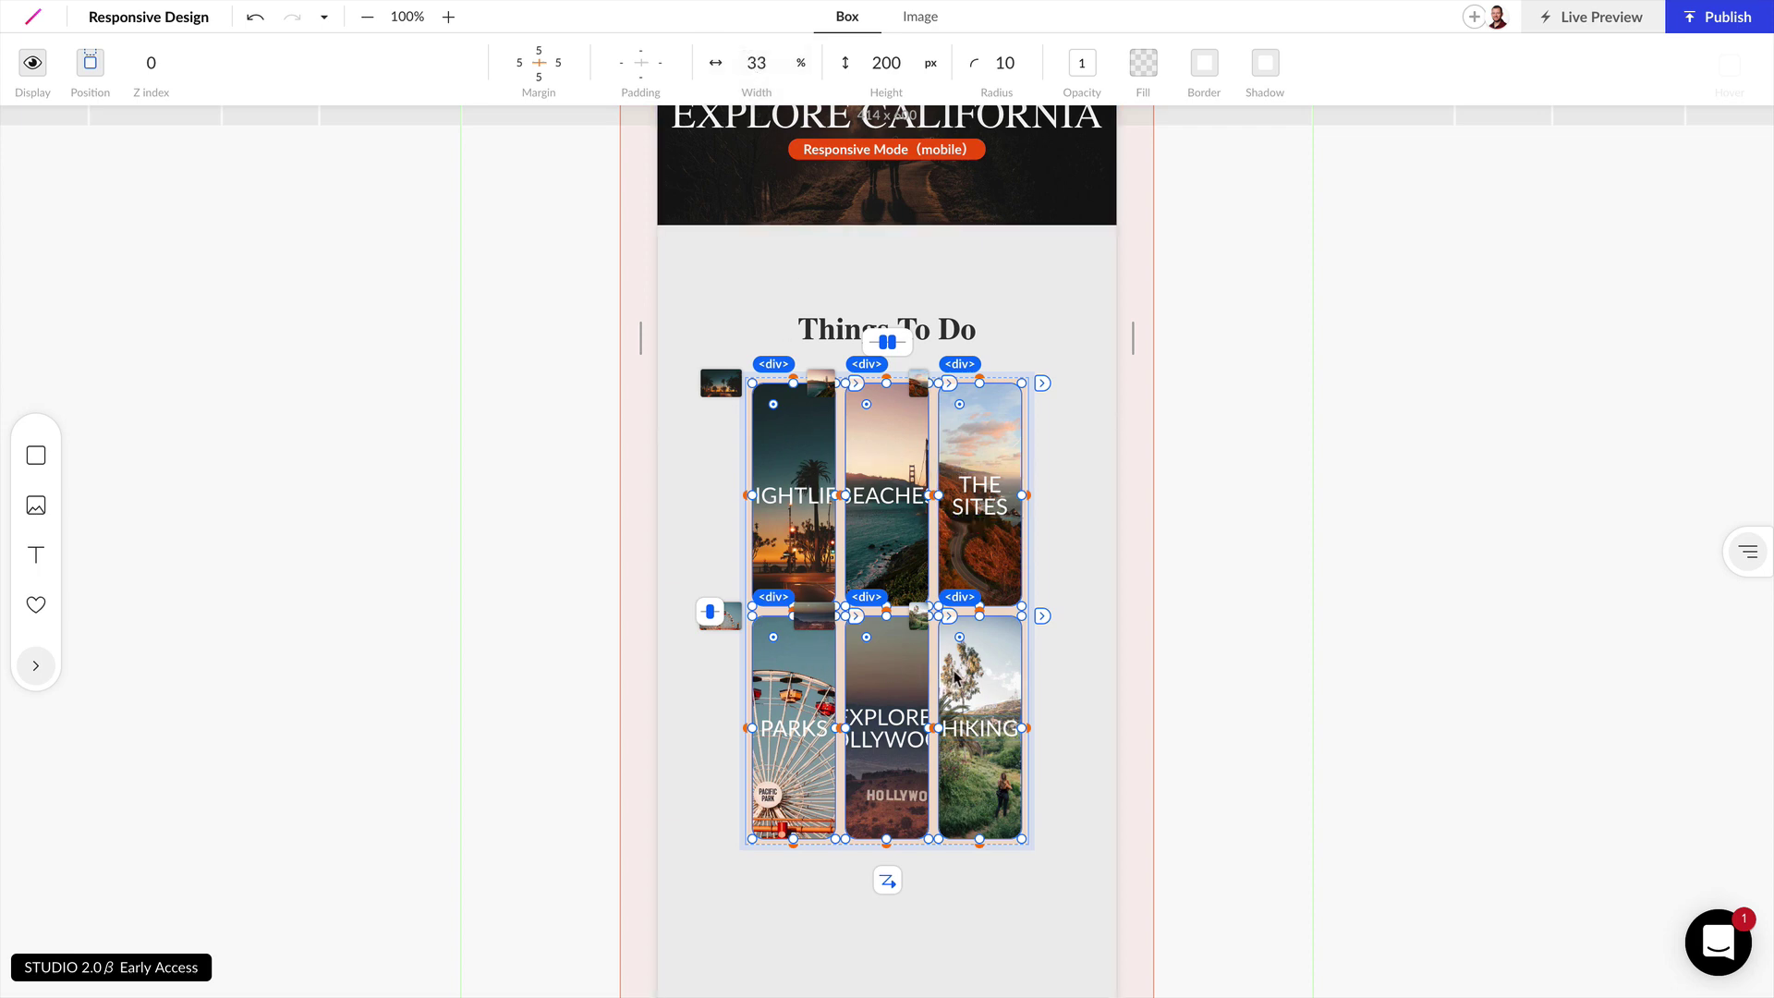
Change the selected cards' width from 33 to 50% so they wrap two per row.
click(763, 60)
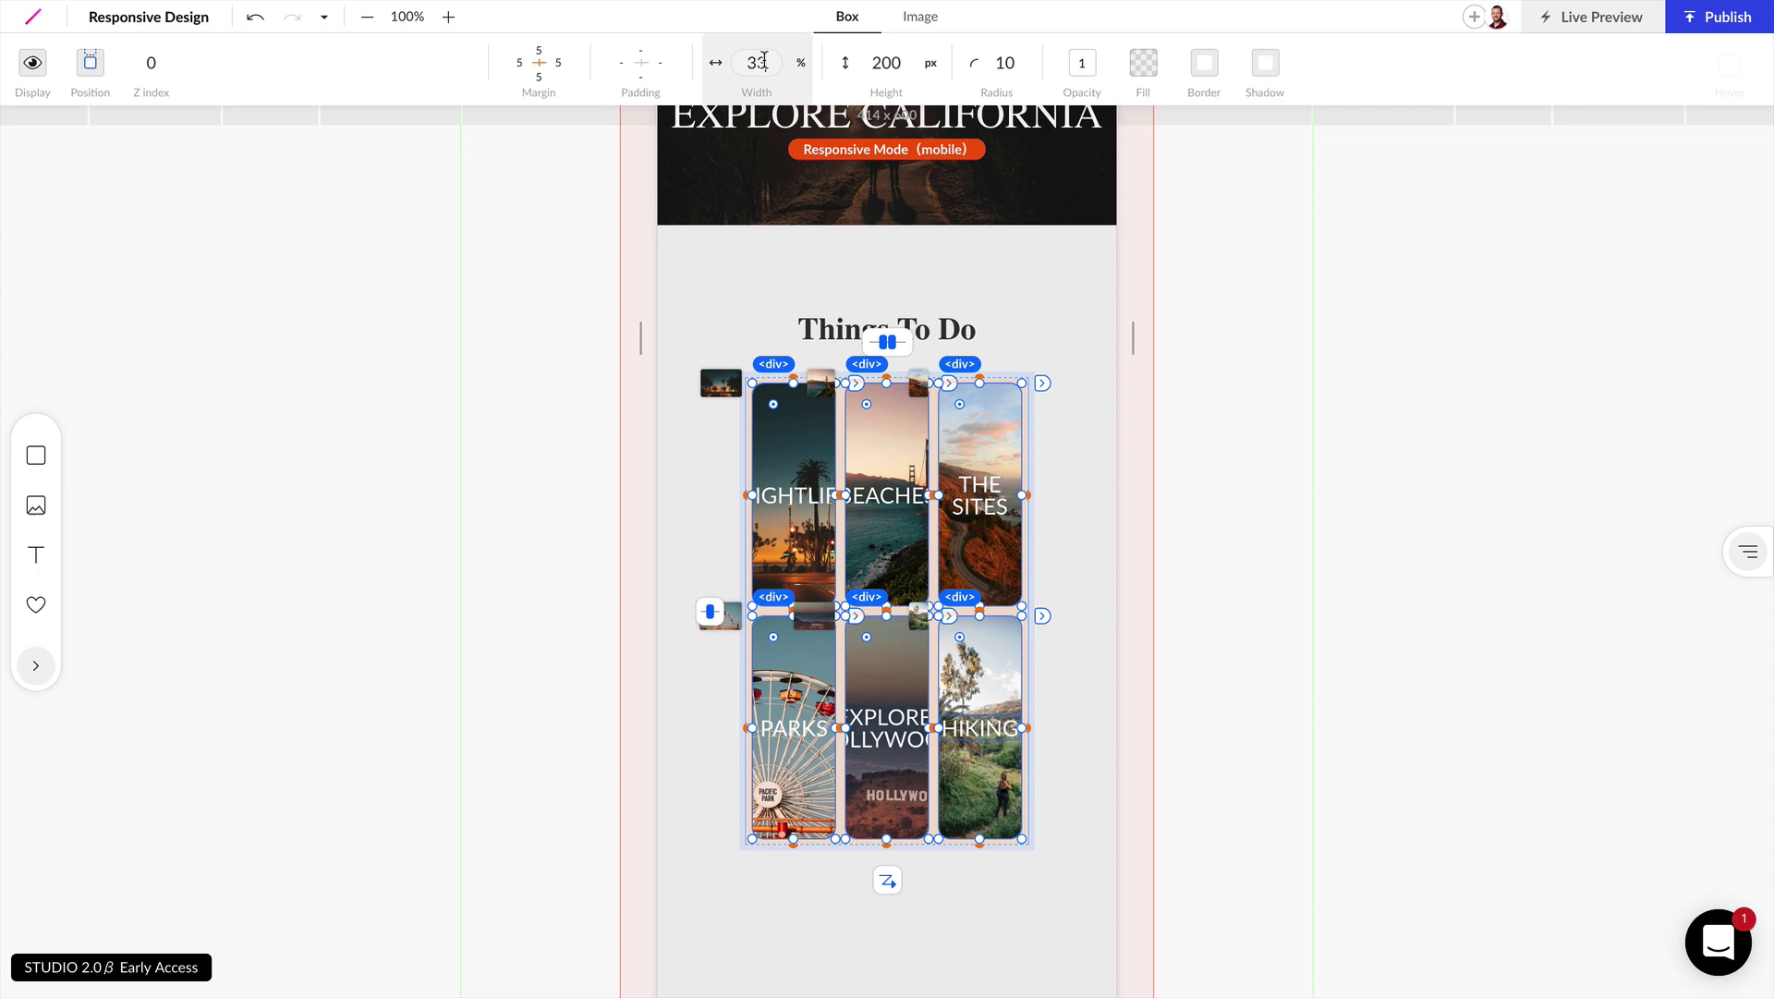
double_click(763, 60)
text(0)
key(Return)
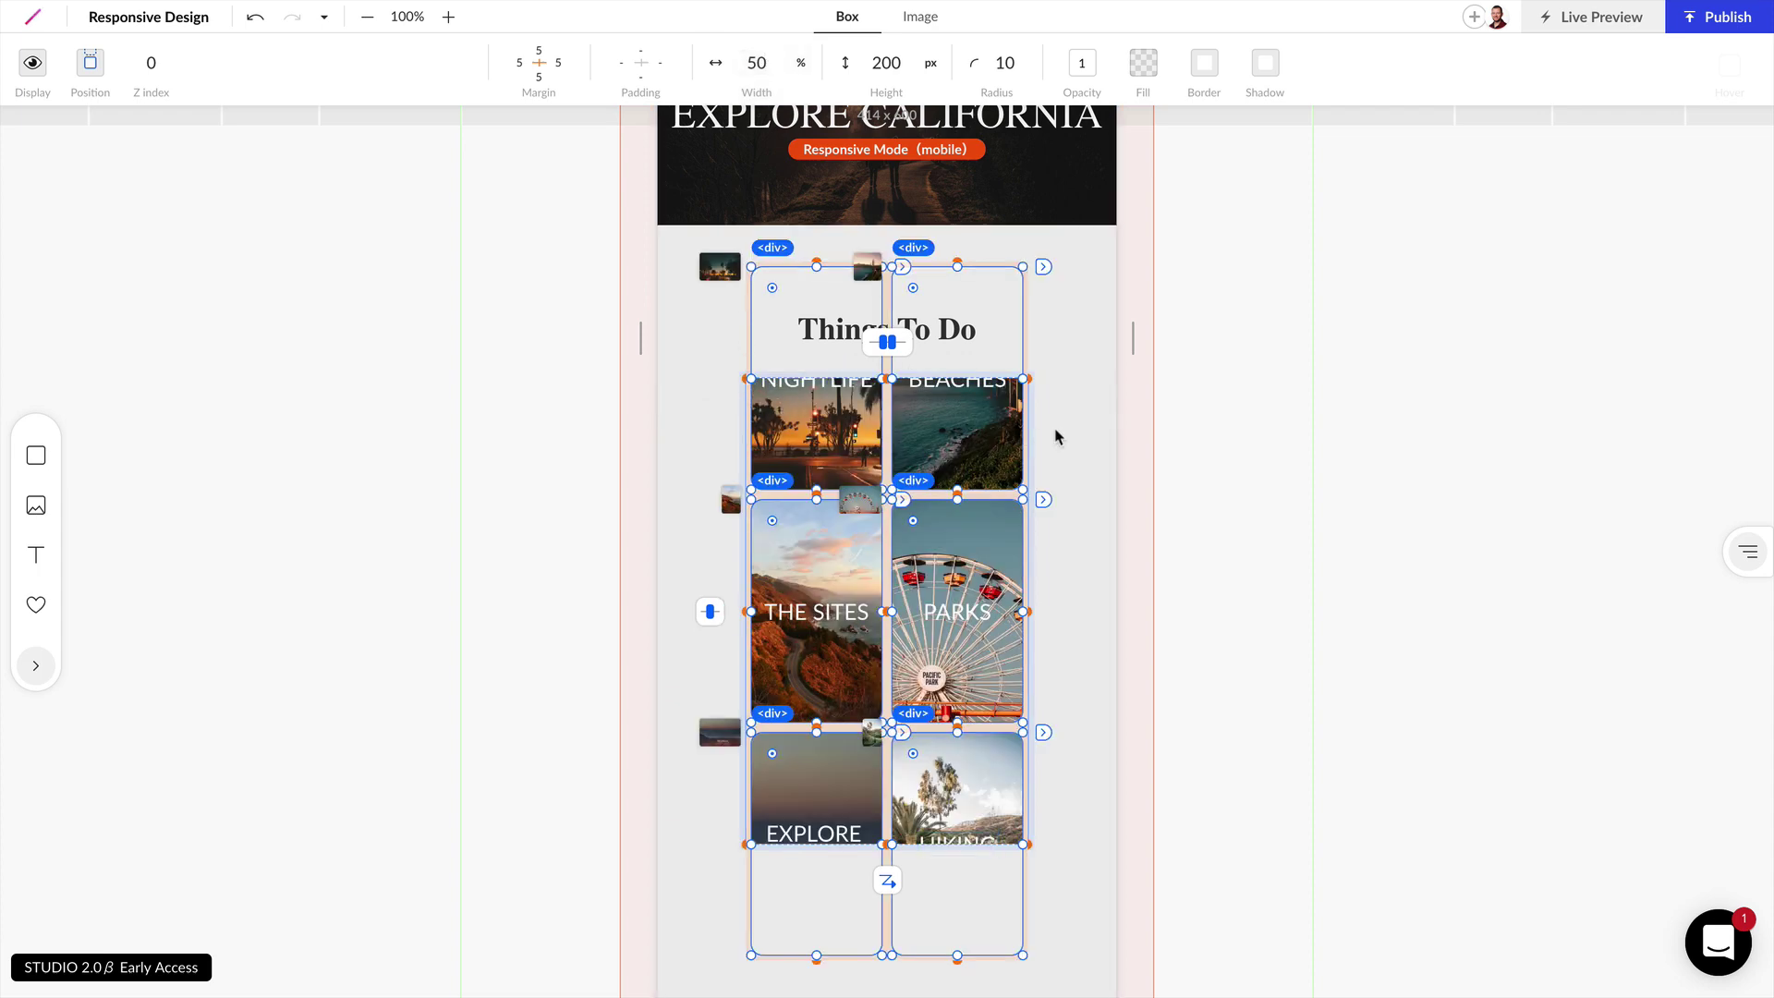
click(1232, 451)
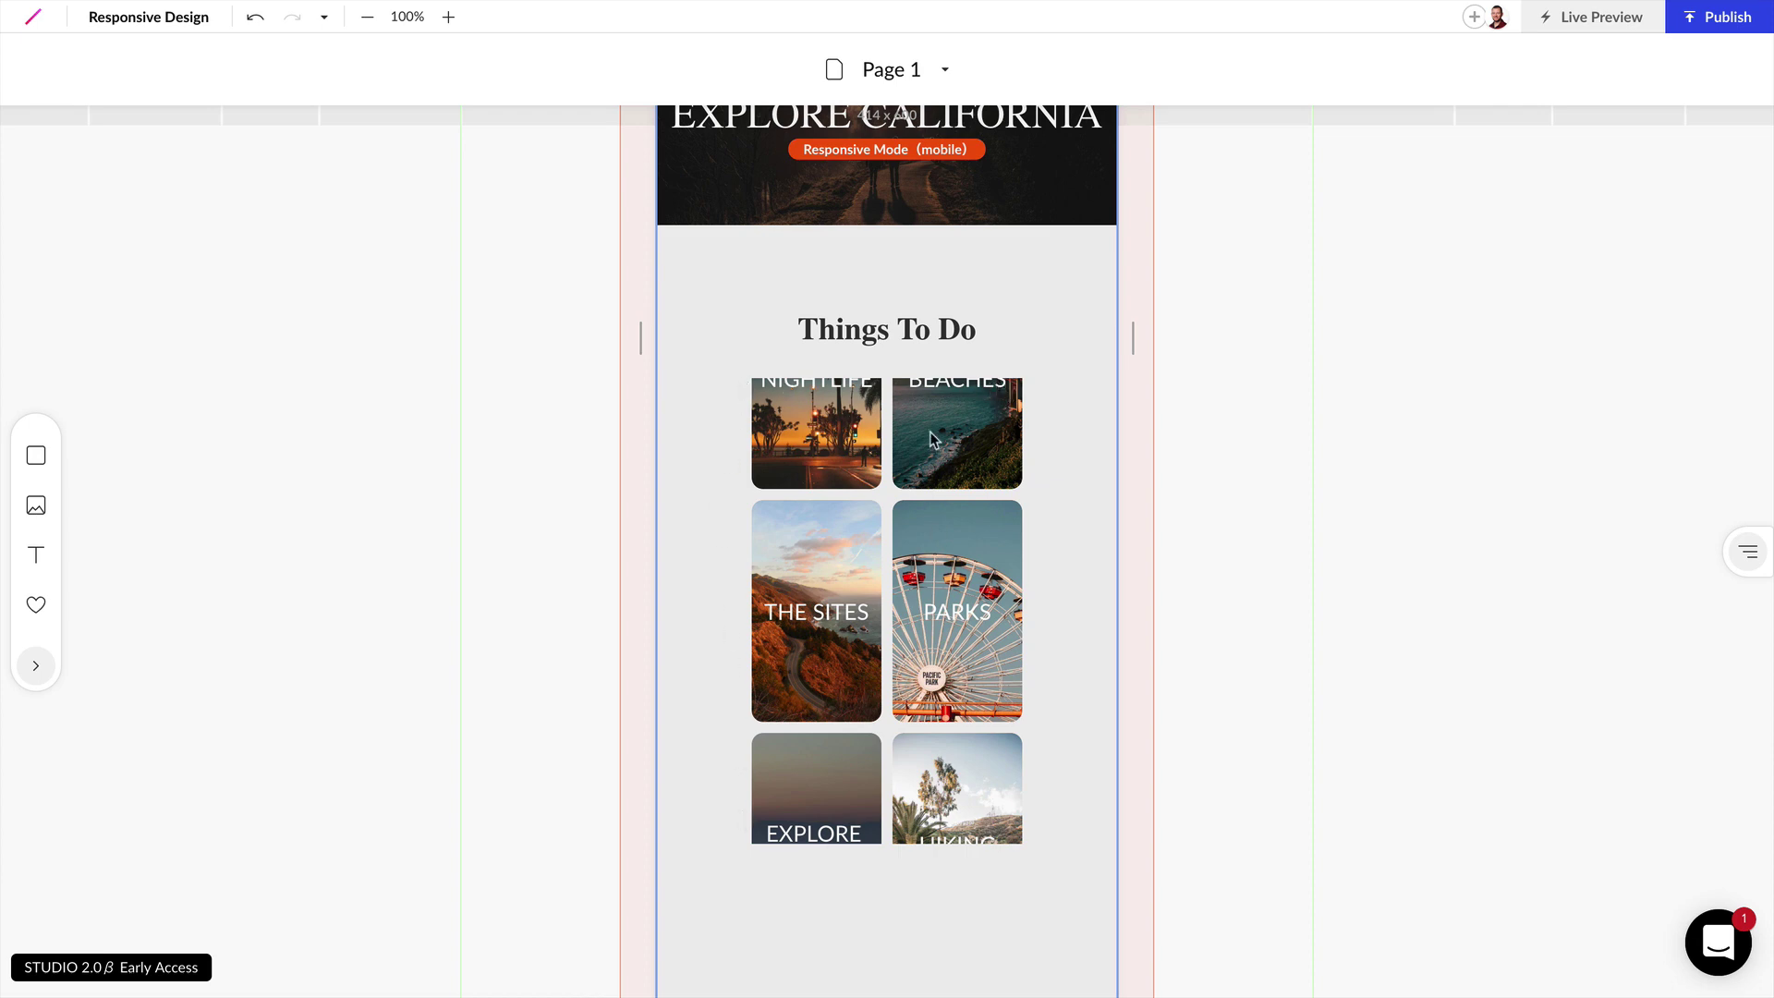
Set the card grid's Height unit to auto so all six cards show unclipped.
drag(930, 440, 852, 441)
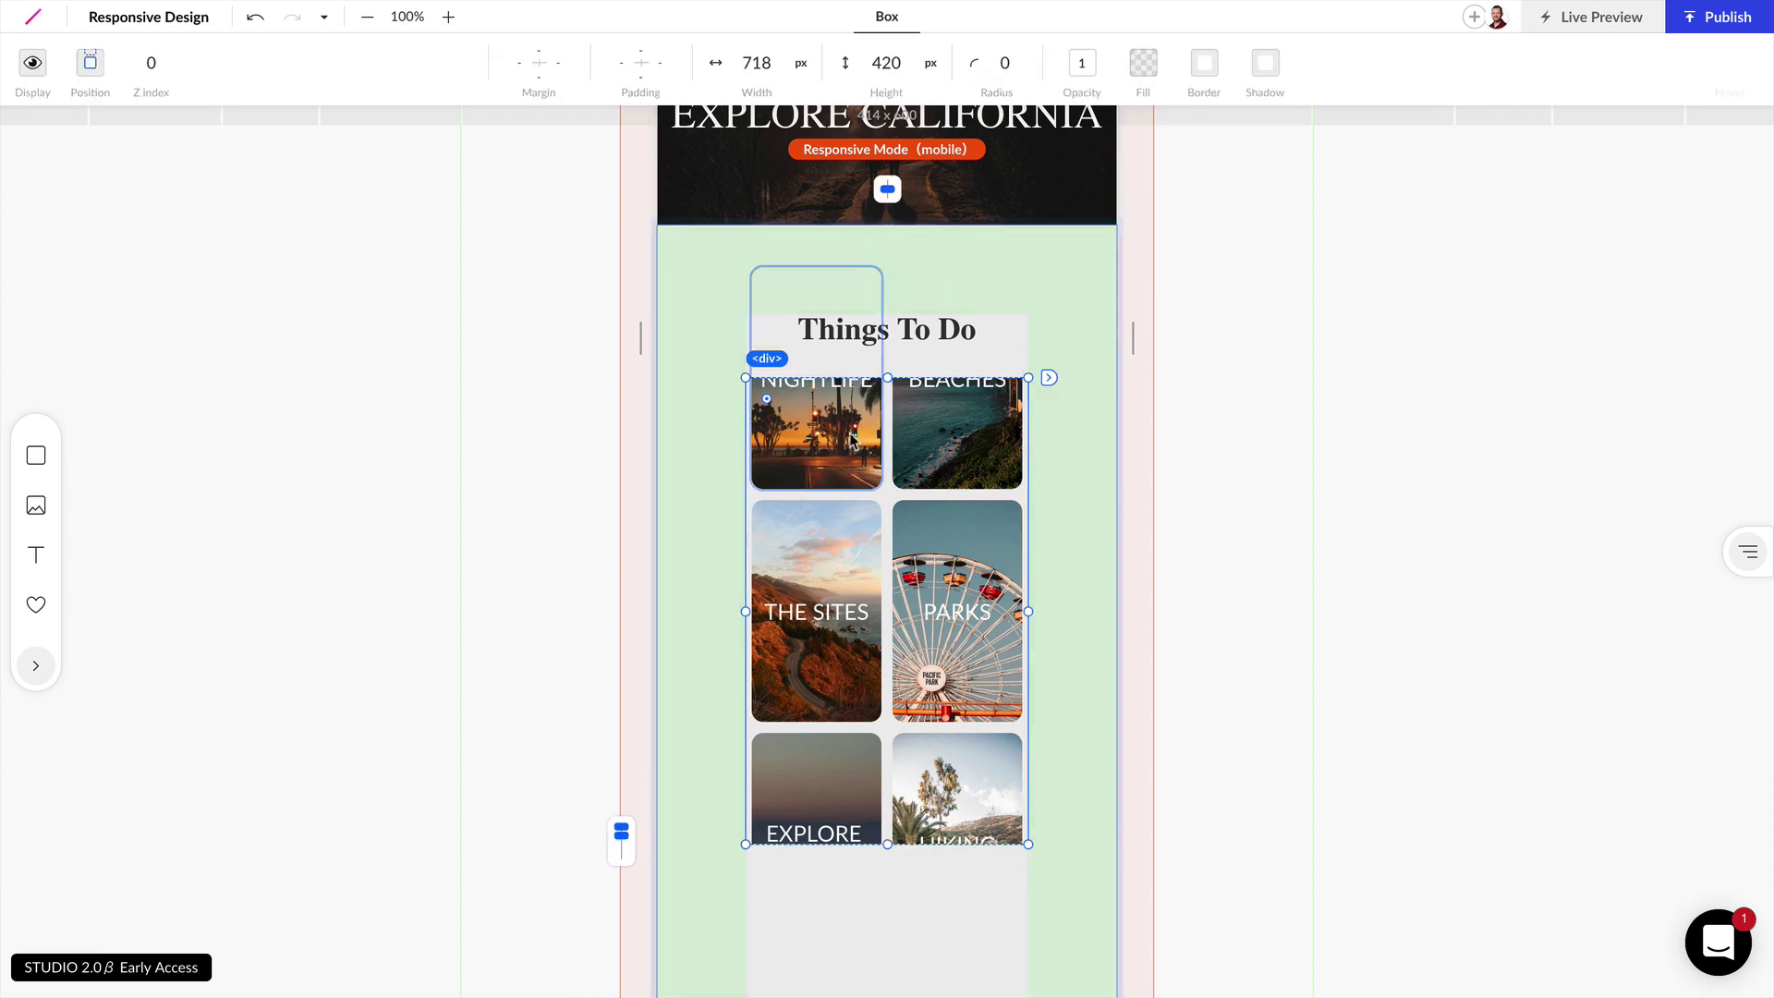
click(930, 64)
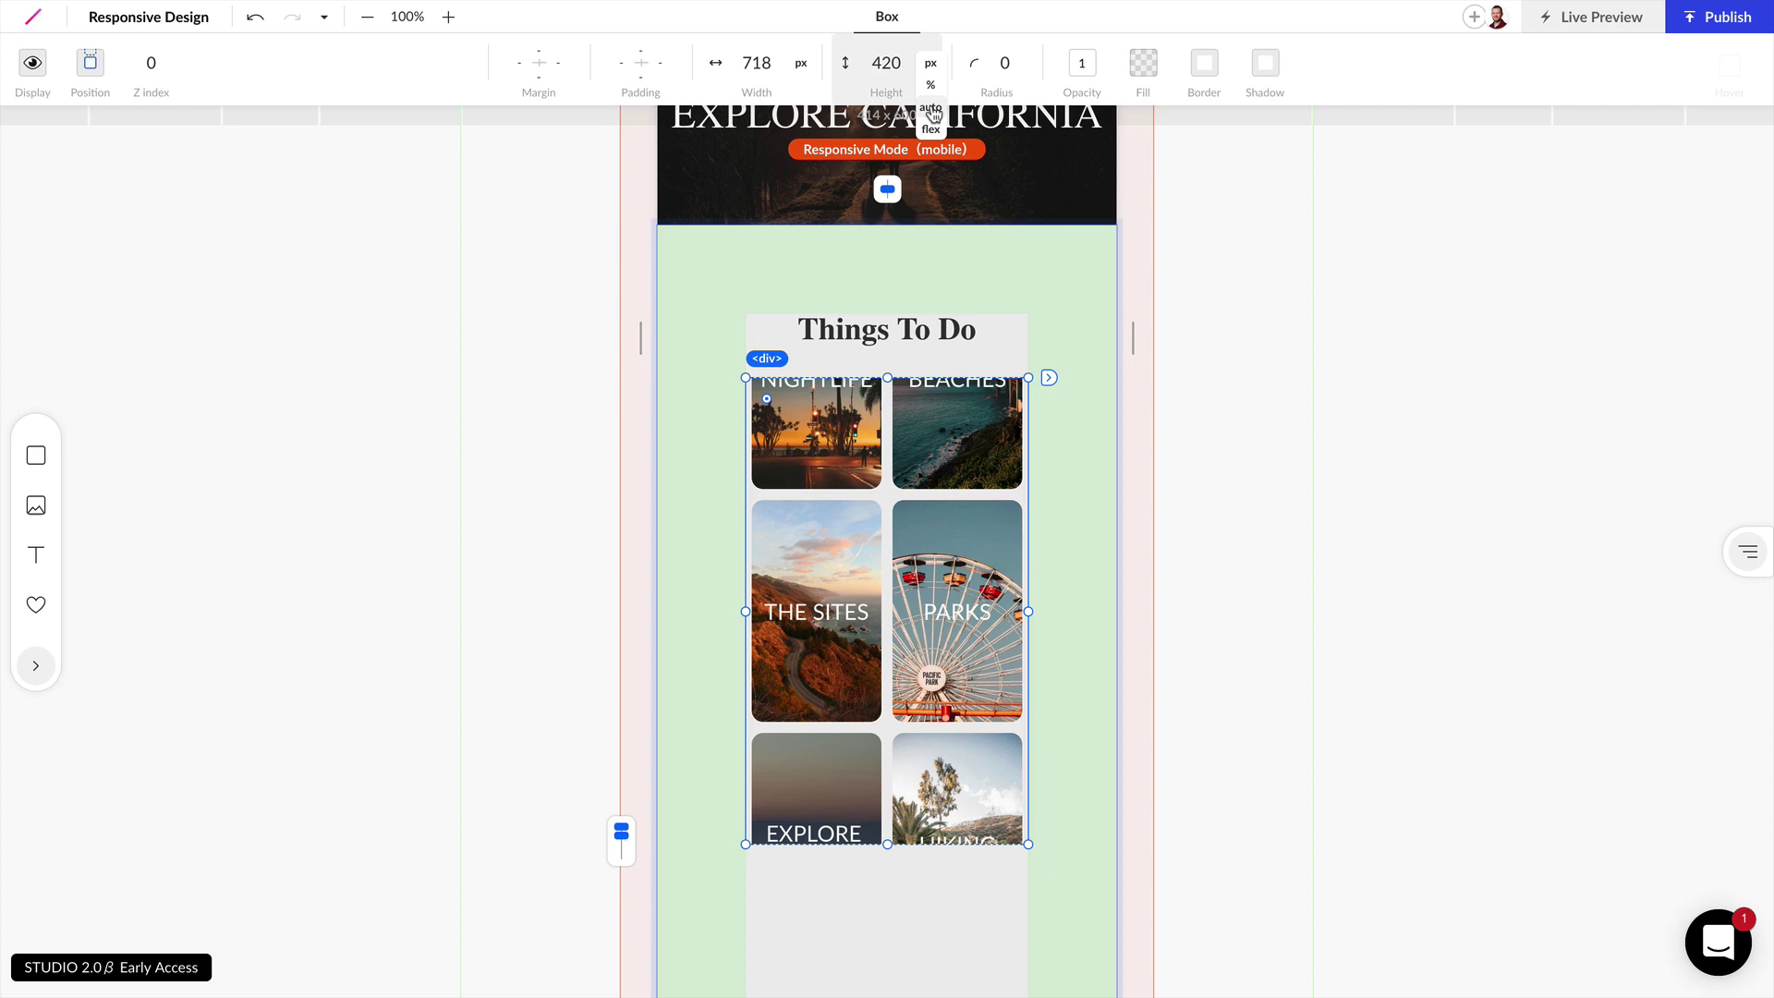
click(932, 109)
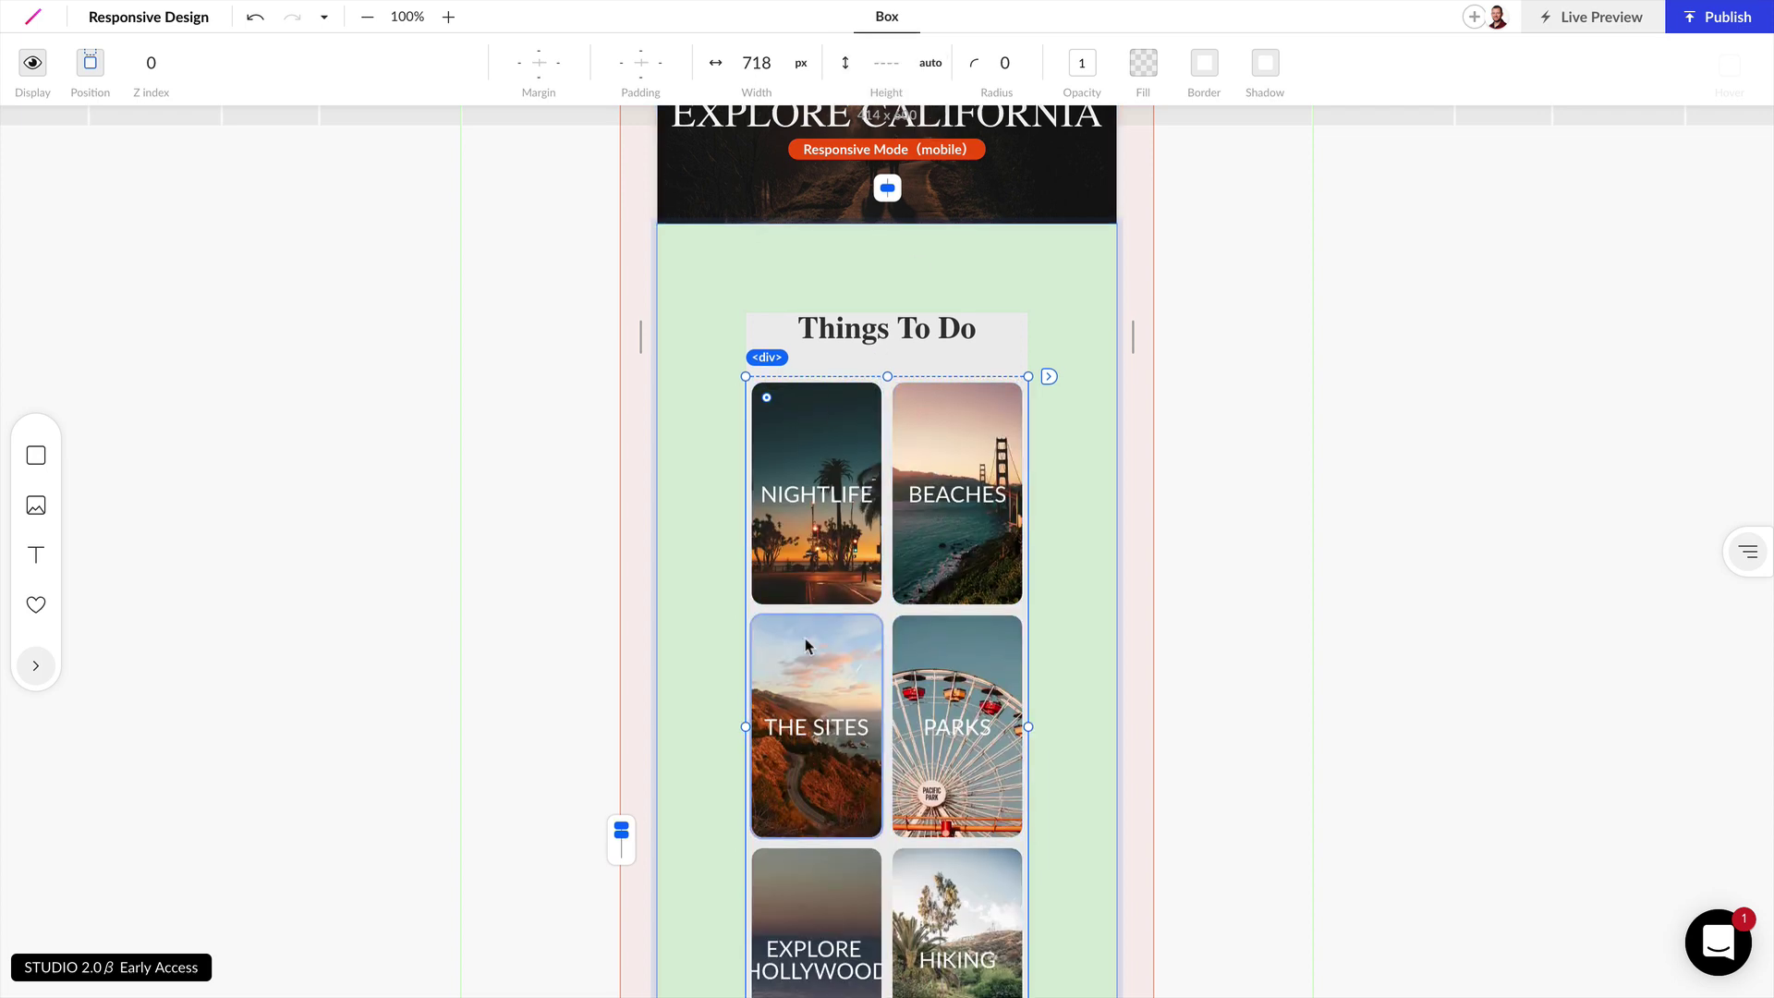
scroll(806, 638, down, 2)
scroll(805, 638, up, 3)
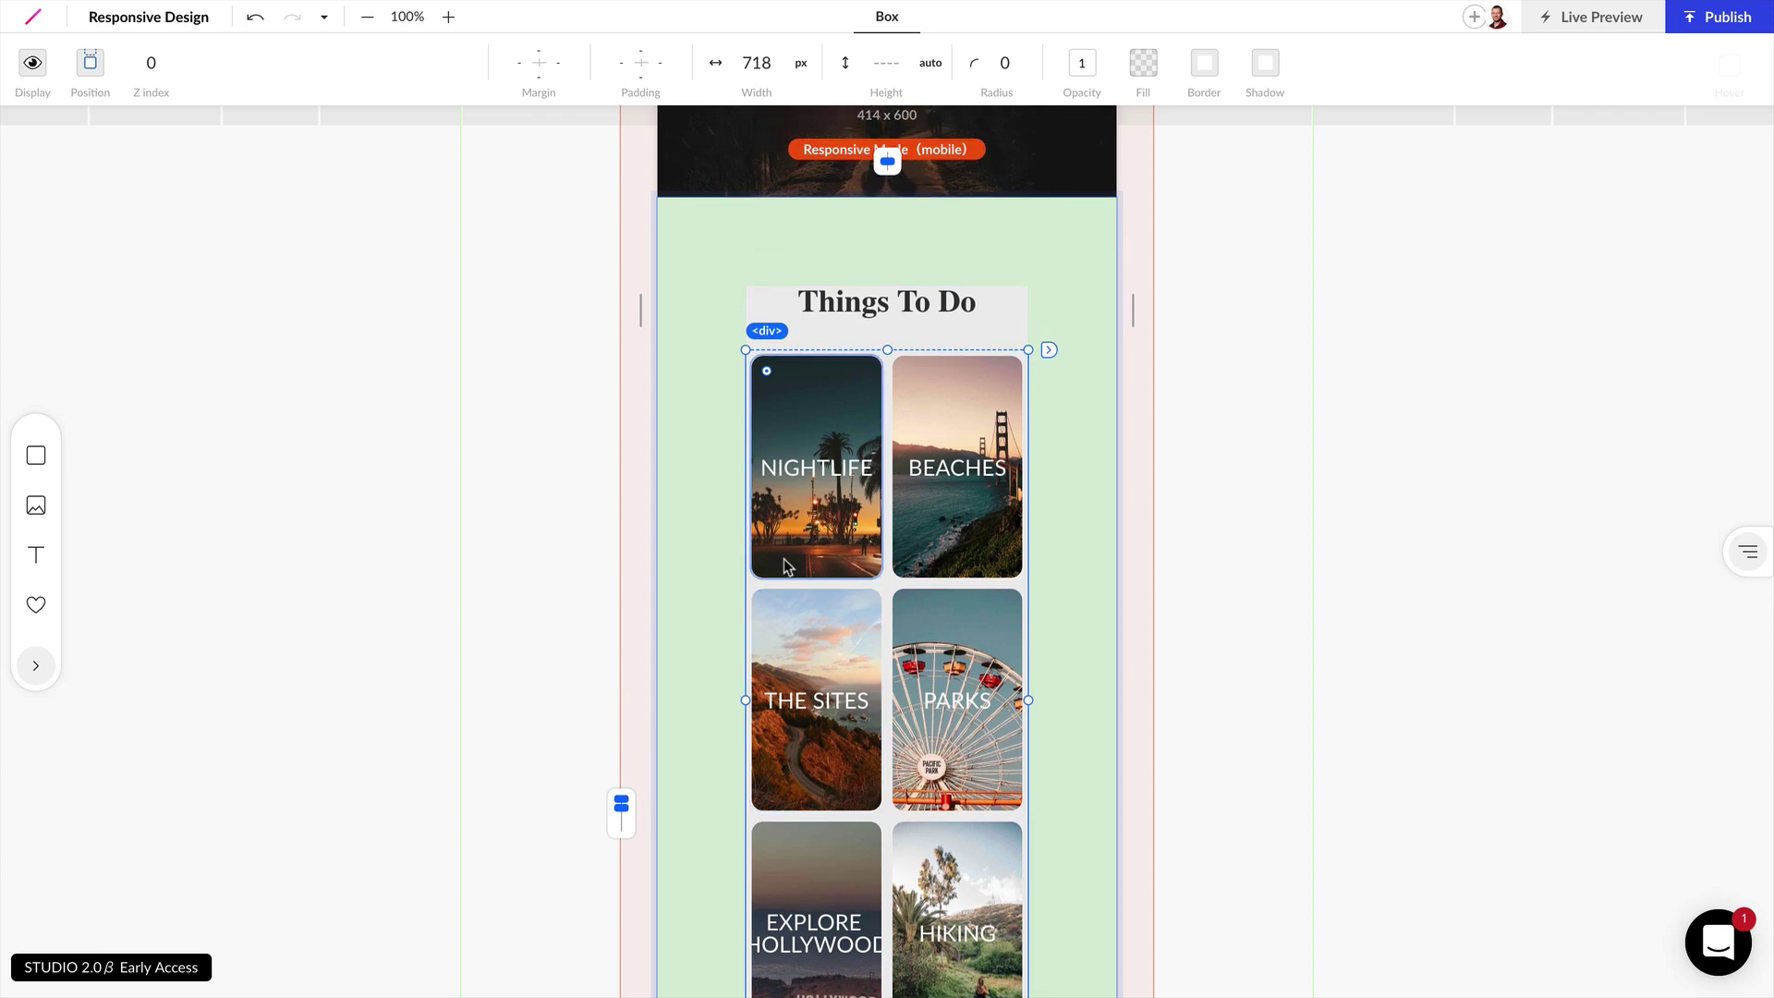
Cut the green section's left/right padding from 80 to 30, then widen the preview to check.
click(701, 359)
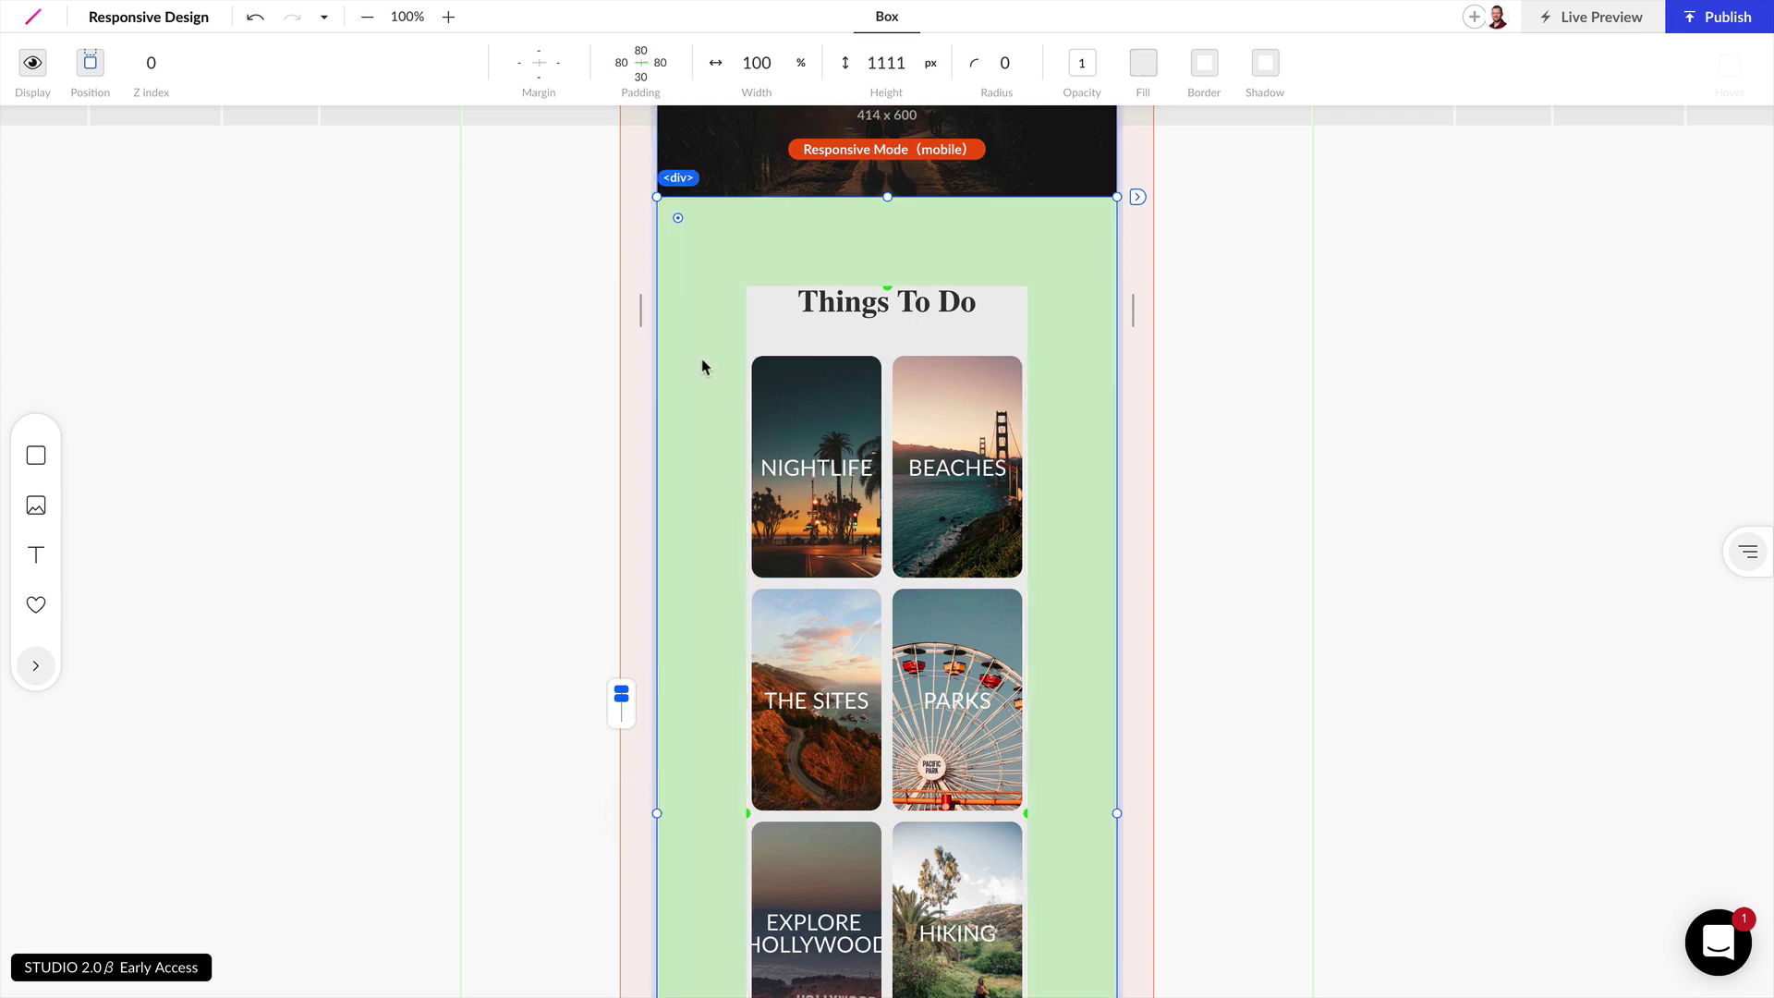
drag(750, 821, 707, 831)
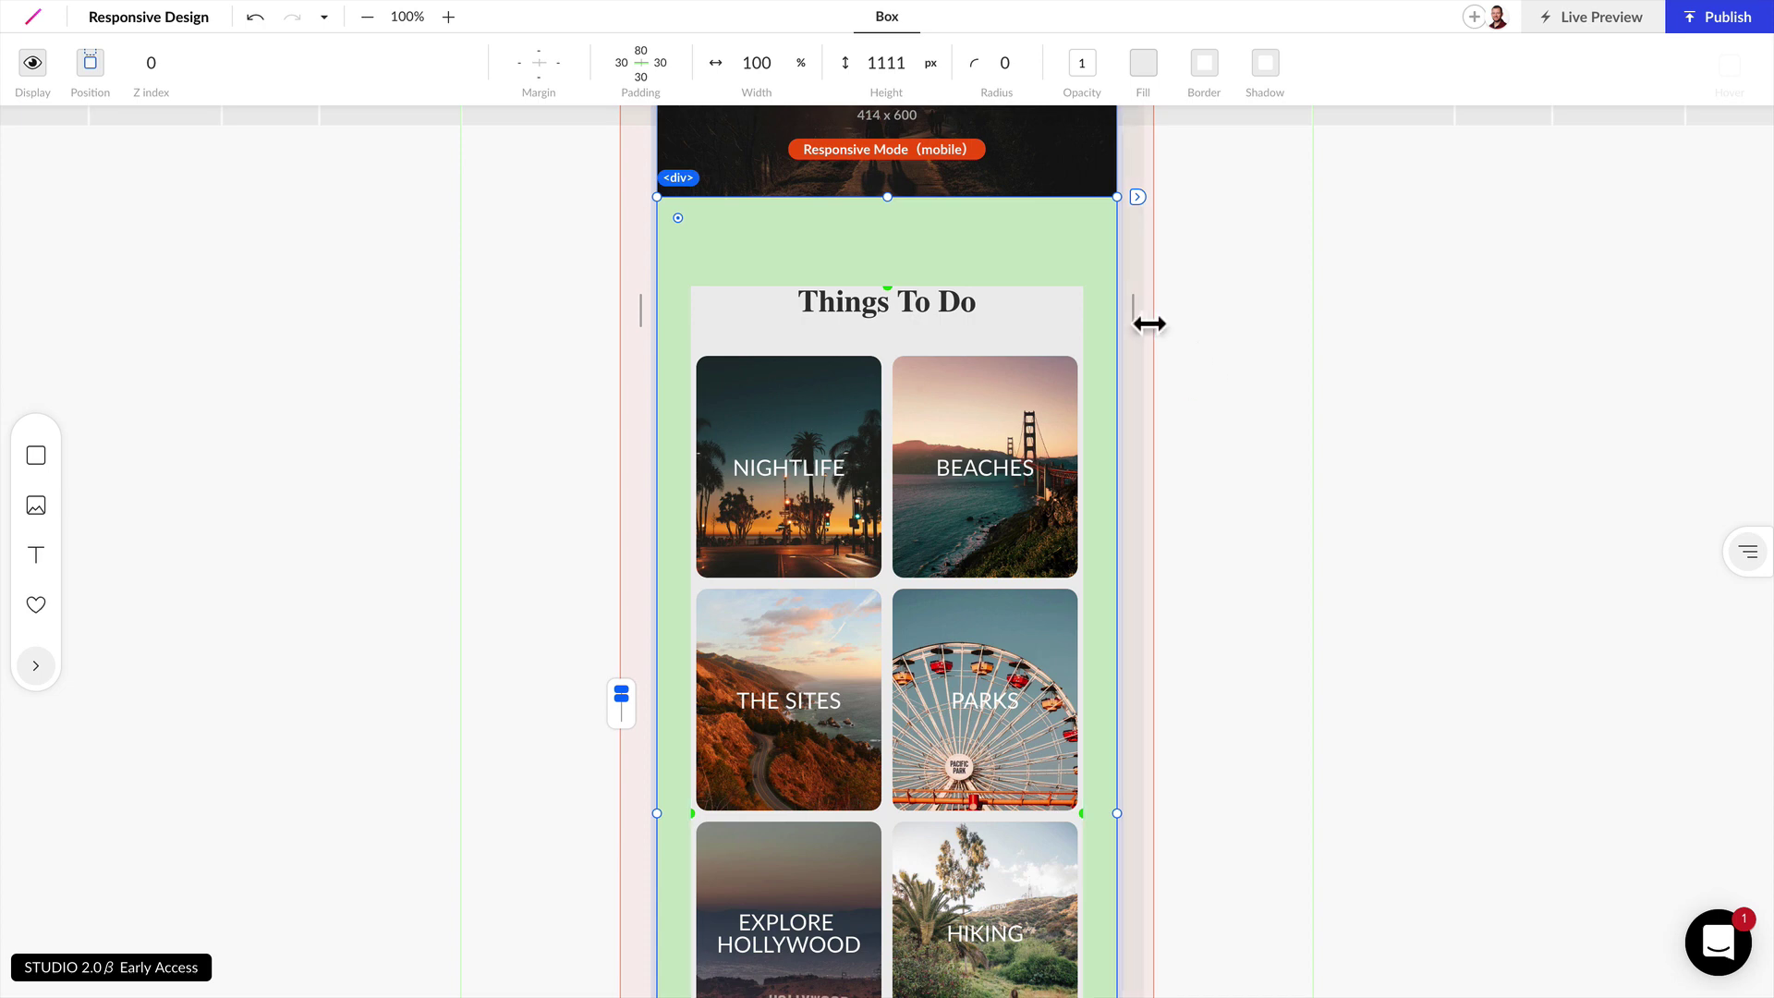
mouse_move(1150, 324)
mouse_down()
mouse_move(1509, 348)
mouse_move(1176, 346)
mouse_up()
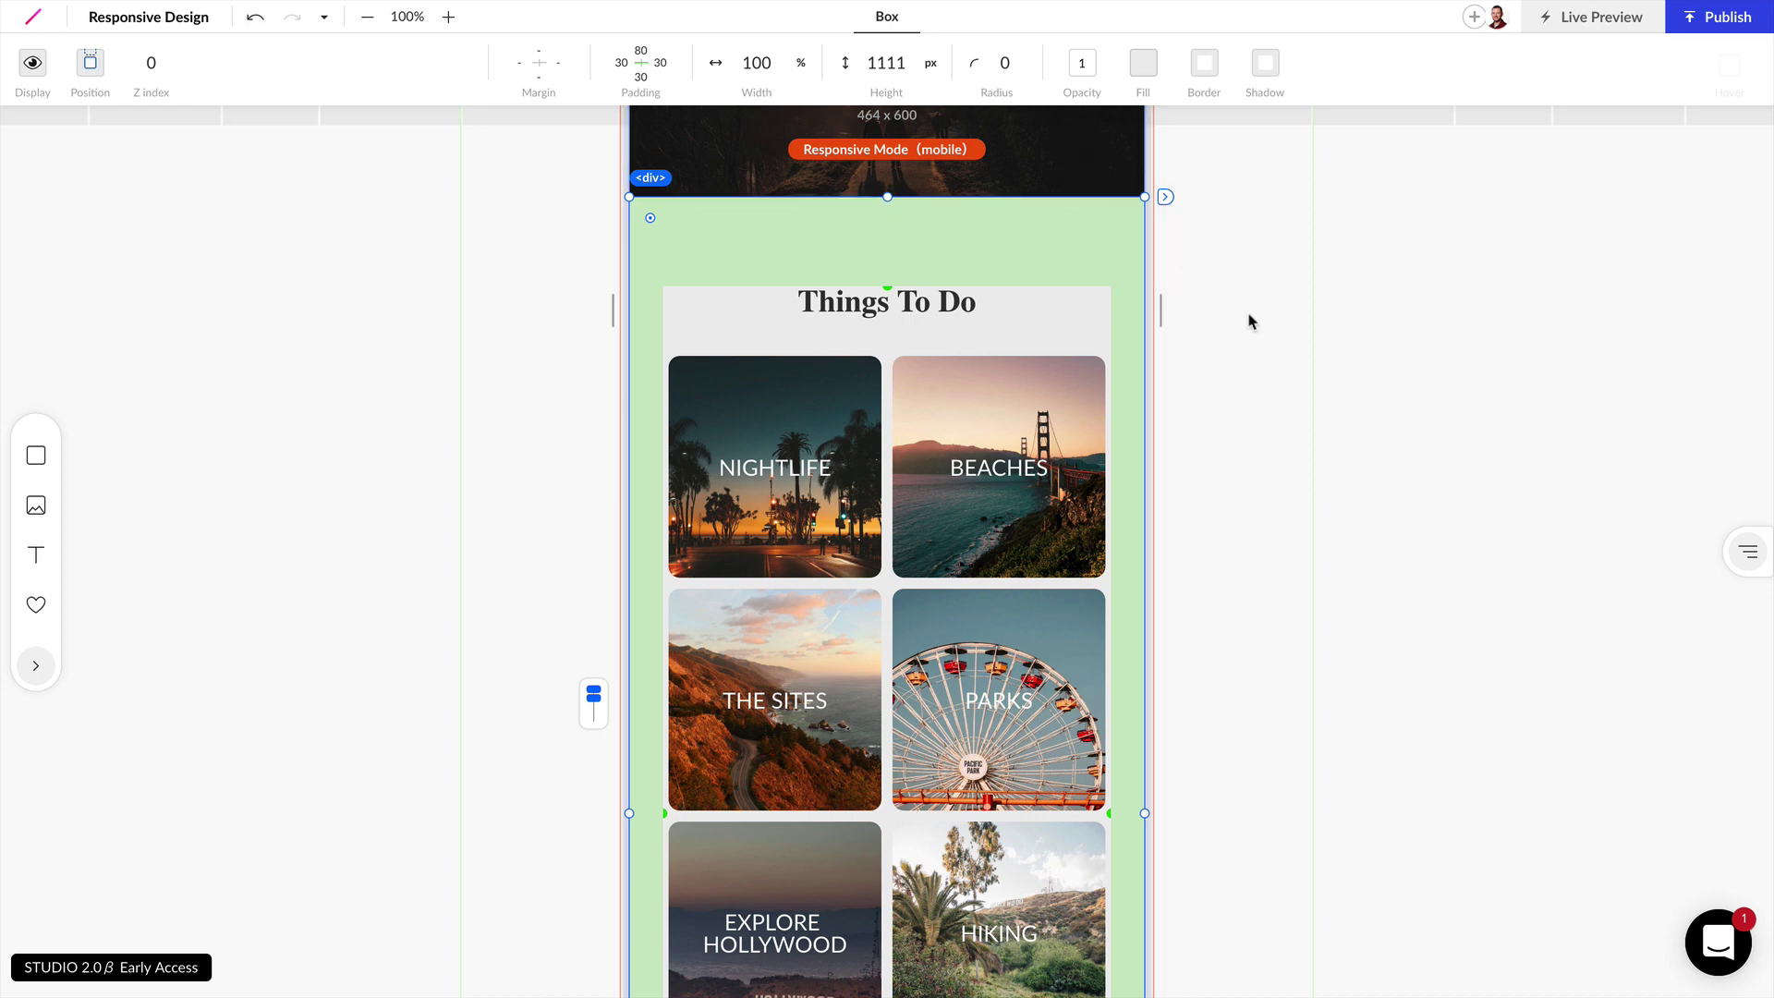
Set the EXPLORE CALIFORNIA heading to font size 24 on mobile, then check the tablet width.
scroll(1247, 321, up, 5)
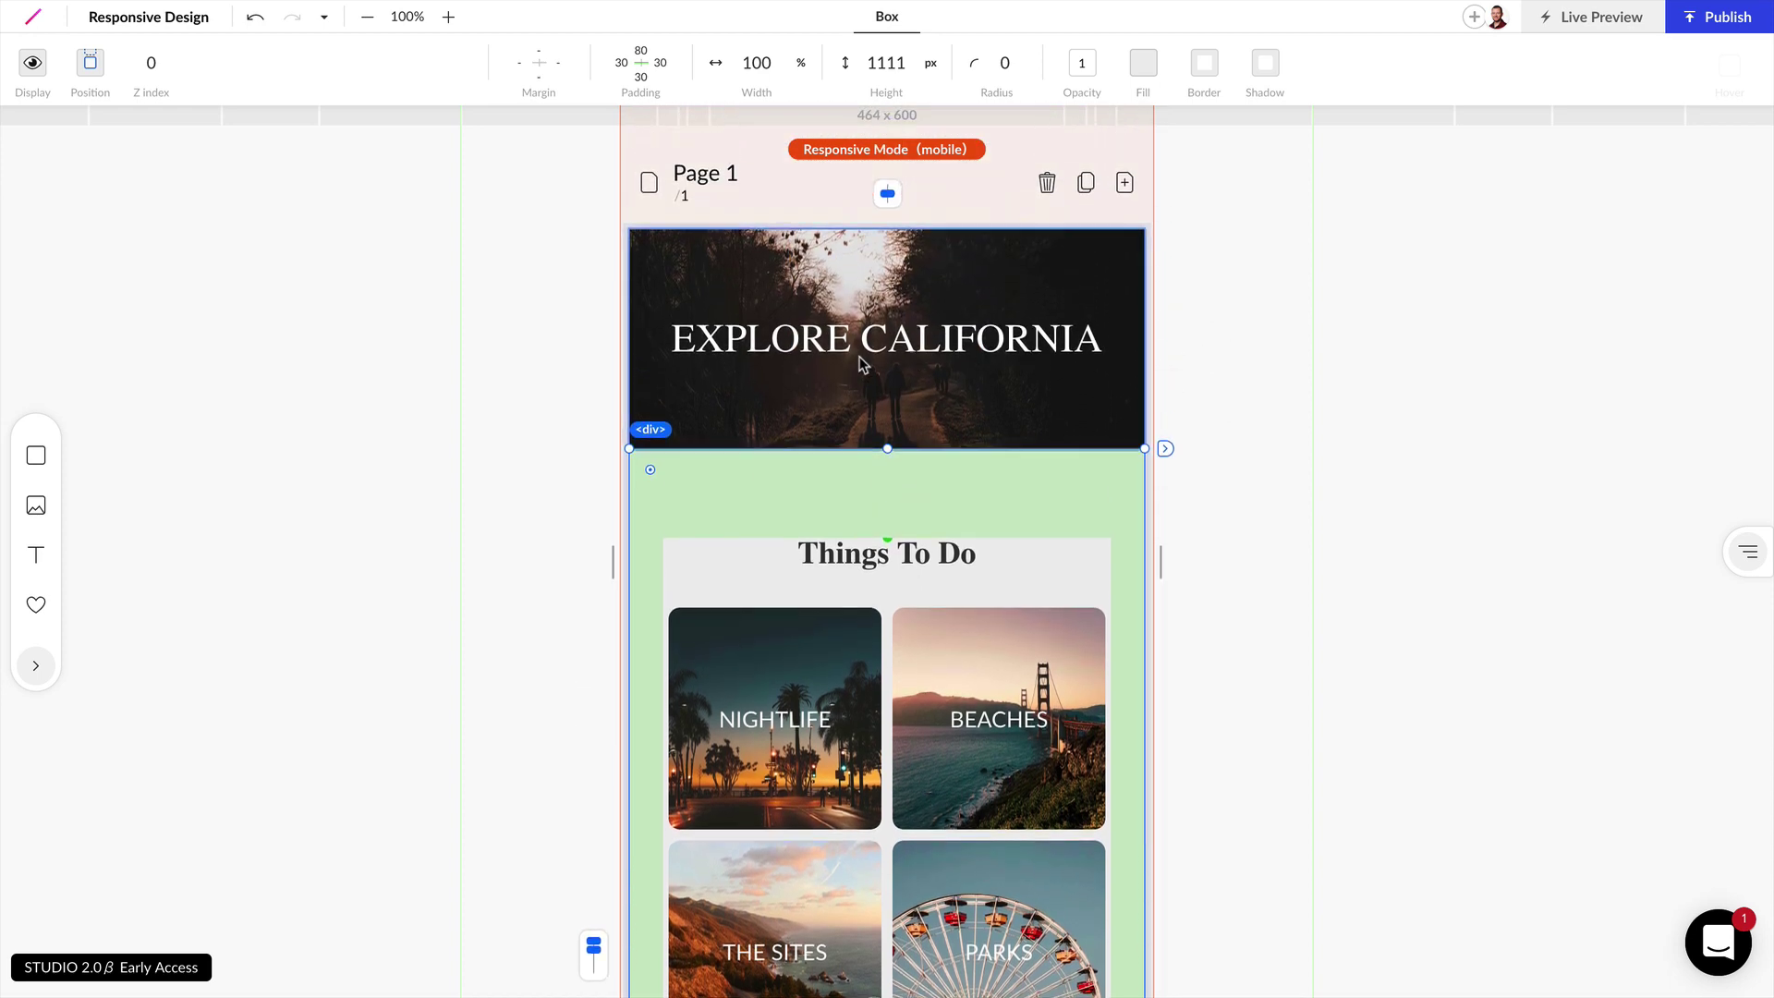
mouse_move(1177, 587)
mouse_down()
mouse_move(1093, 583)
mouse_move(1152, 585)
mouse_up()
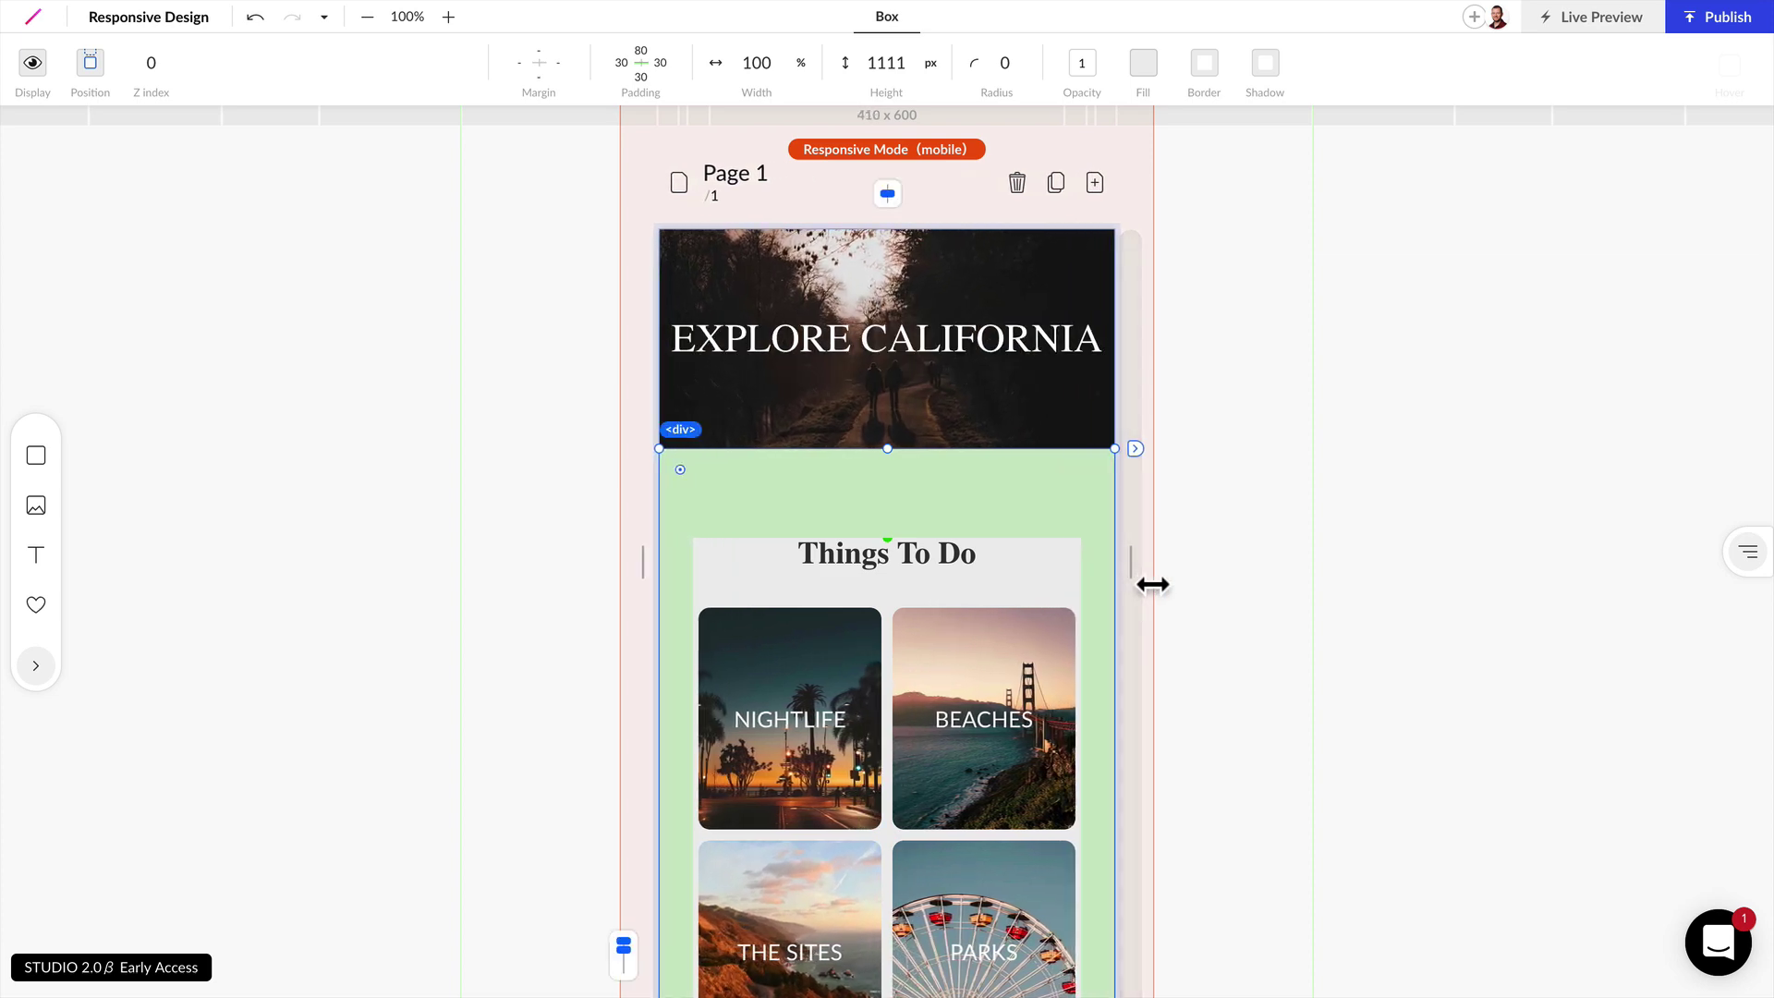
click(1023, 352)
click(1023, 352)
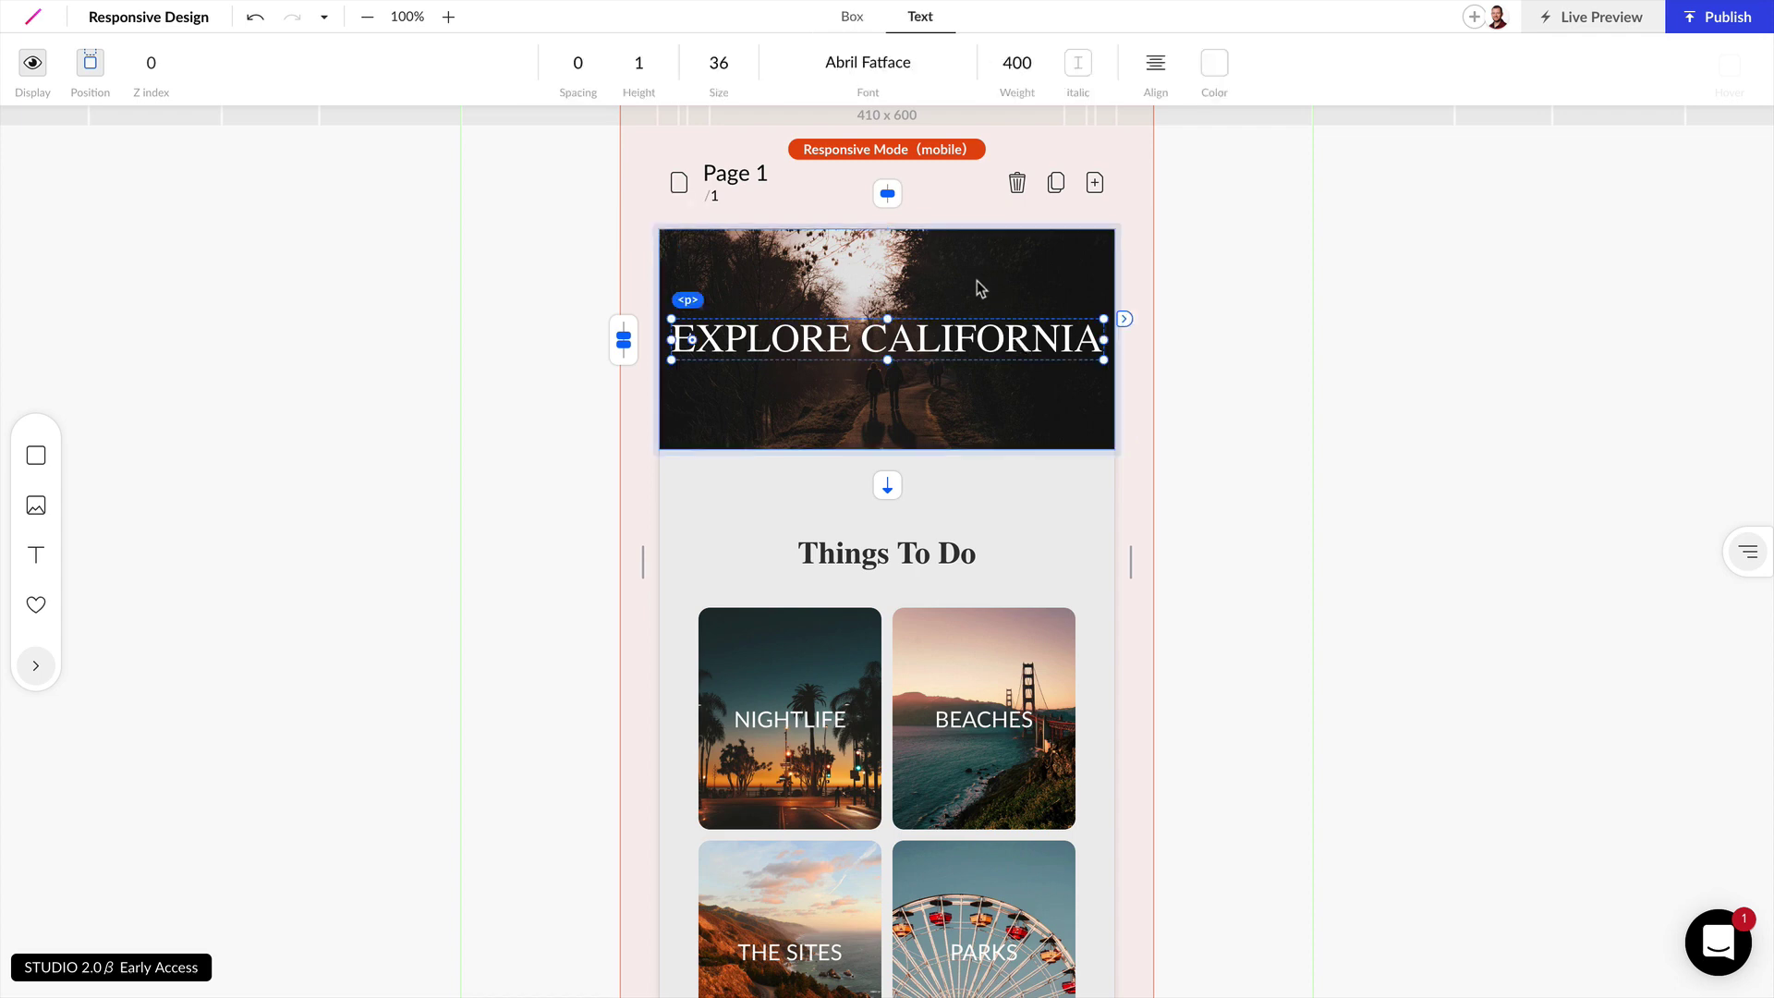
click(720, 65)
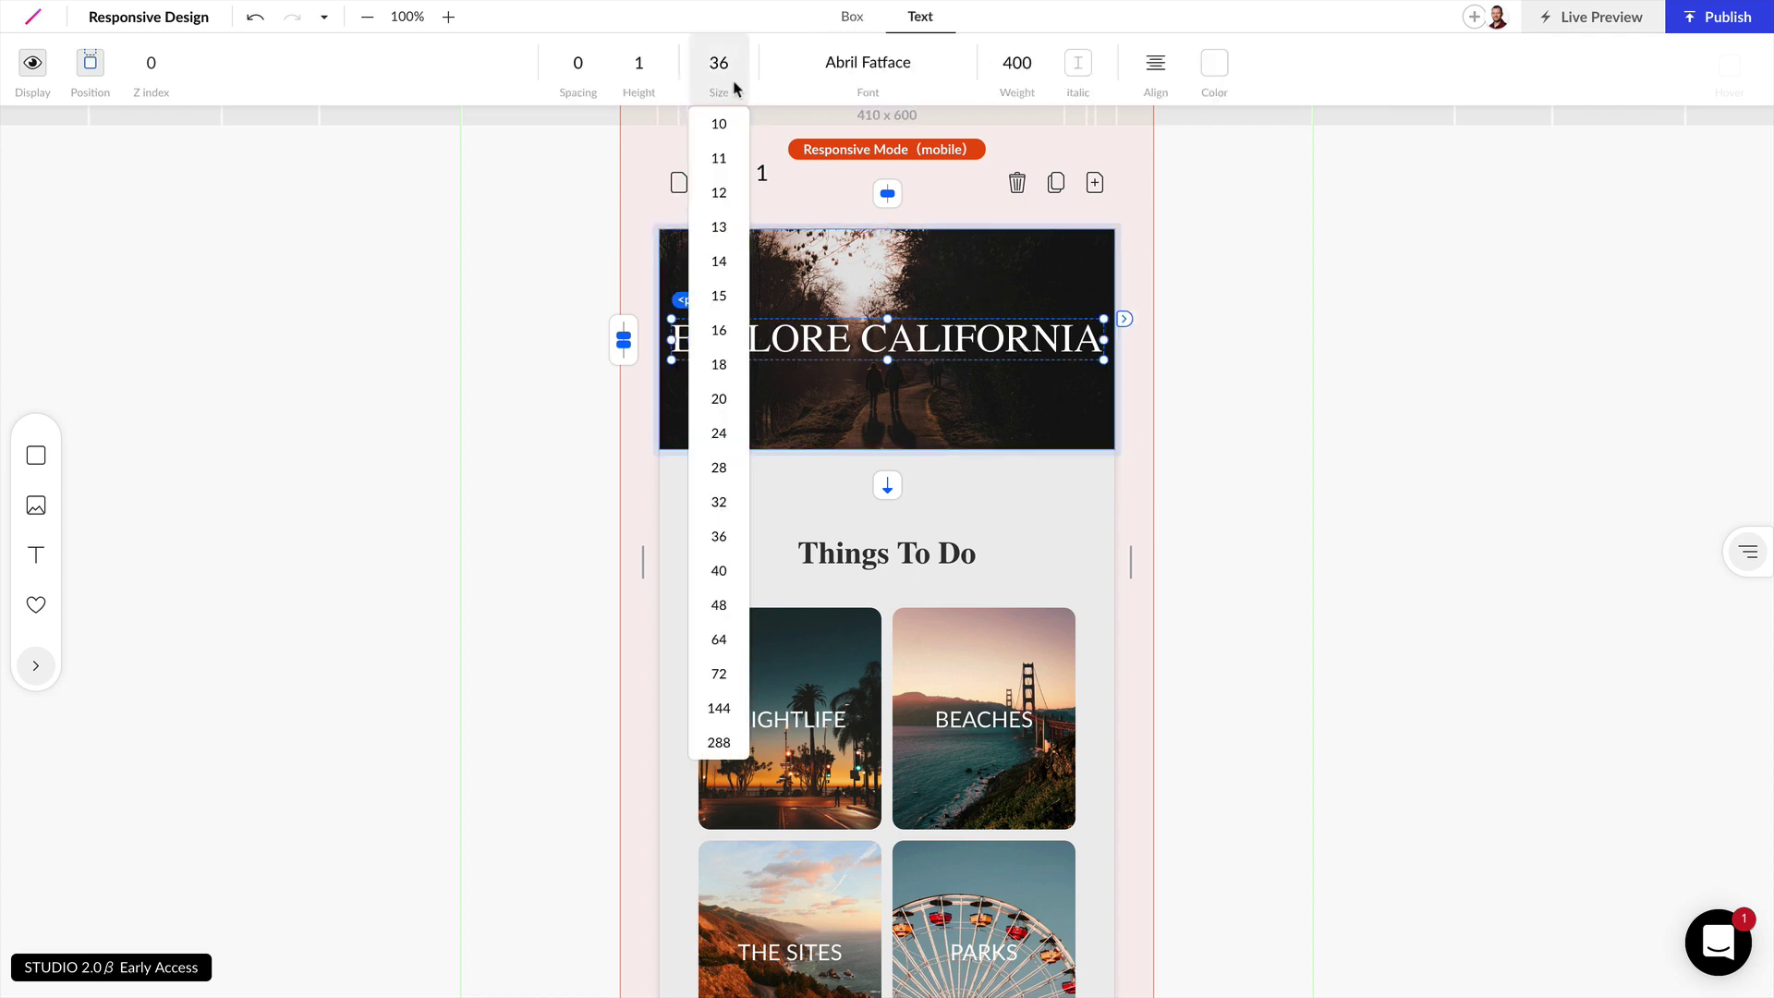
click(722, 433)
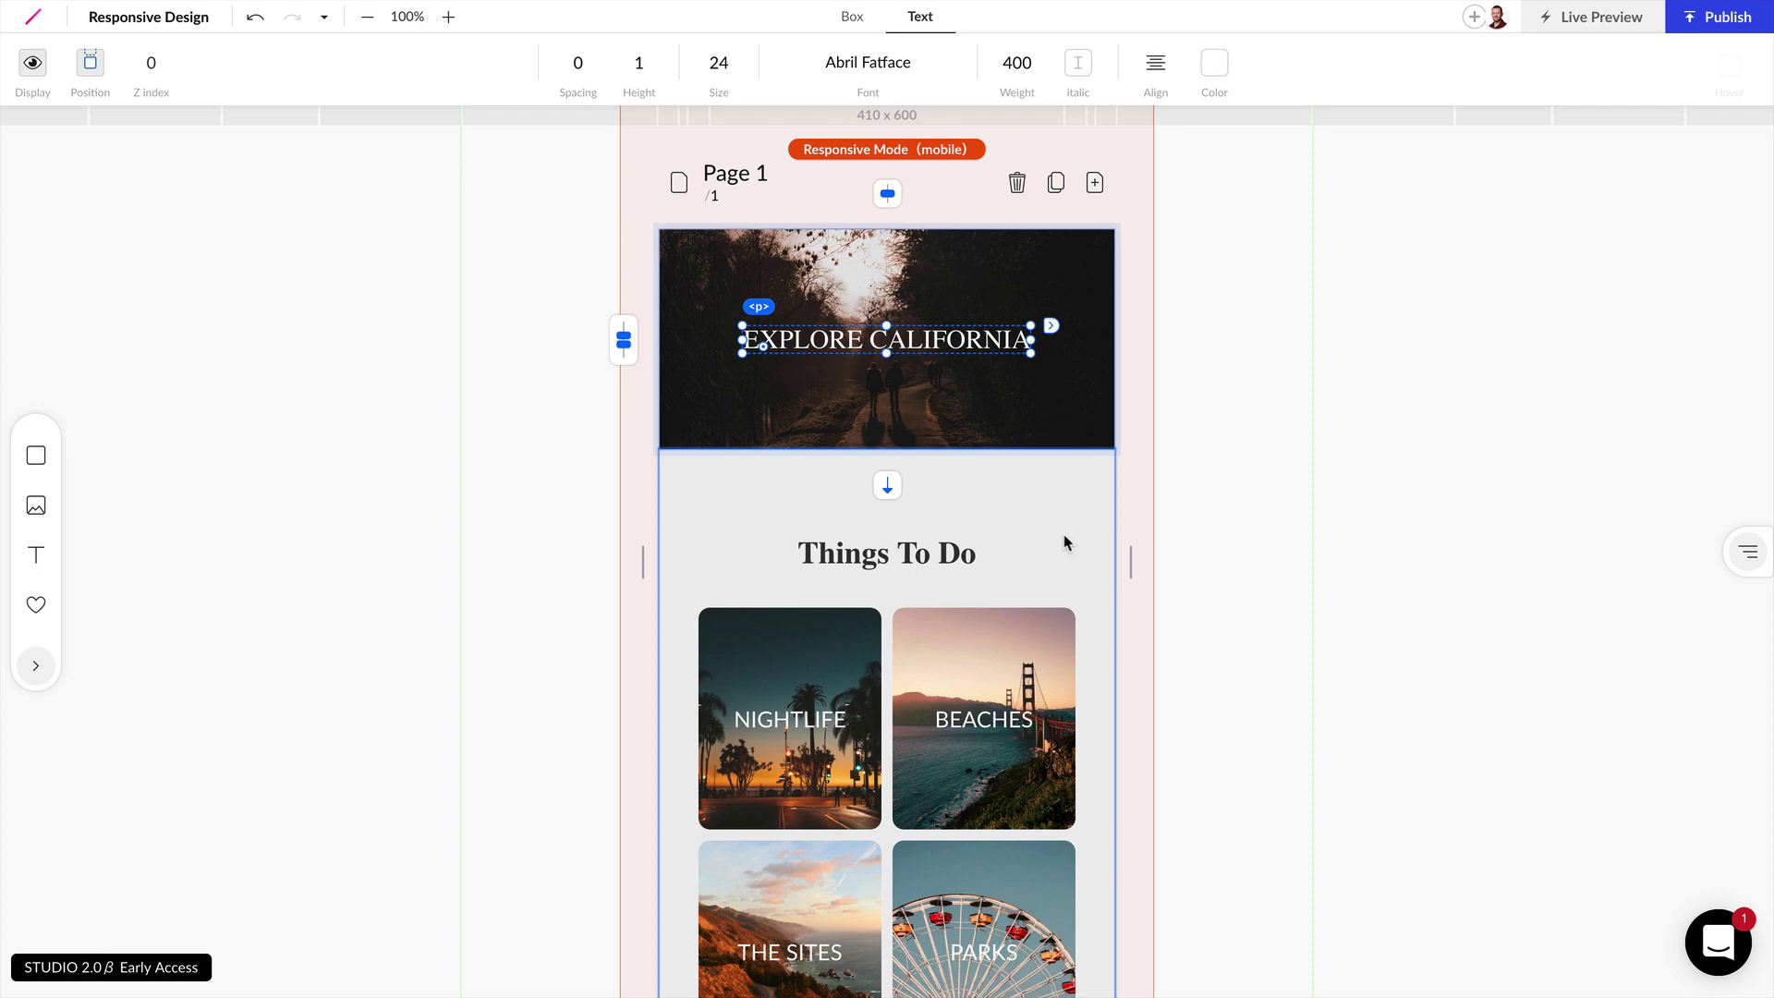
mouse_move(1149, 580)
mouse_down()
mouse_move(1306, 583)
mouse_move(1147, 582)
mouse_up()
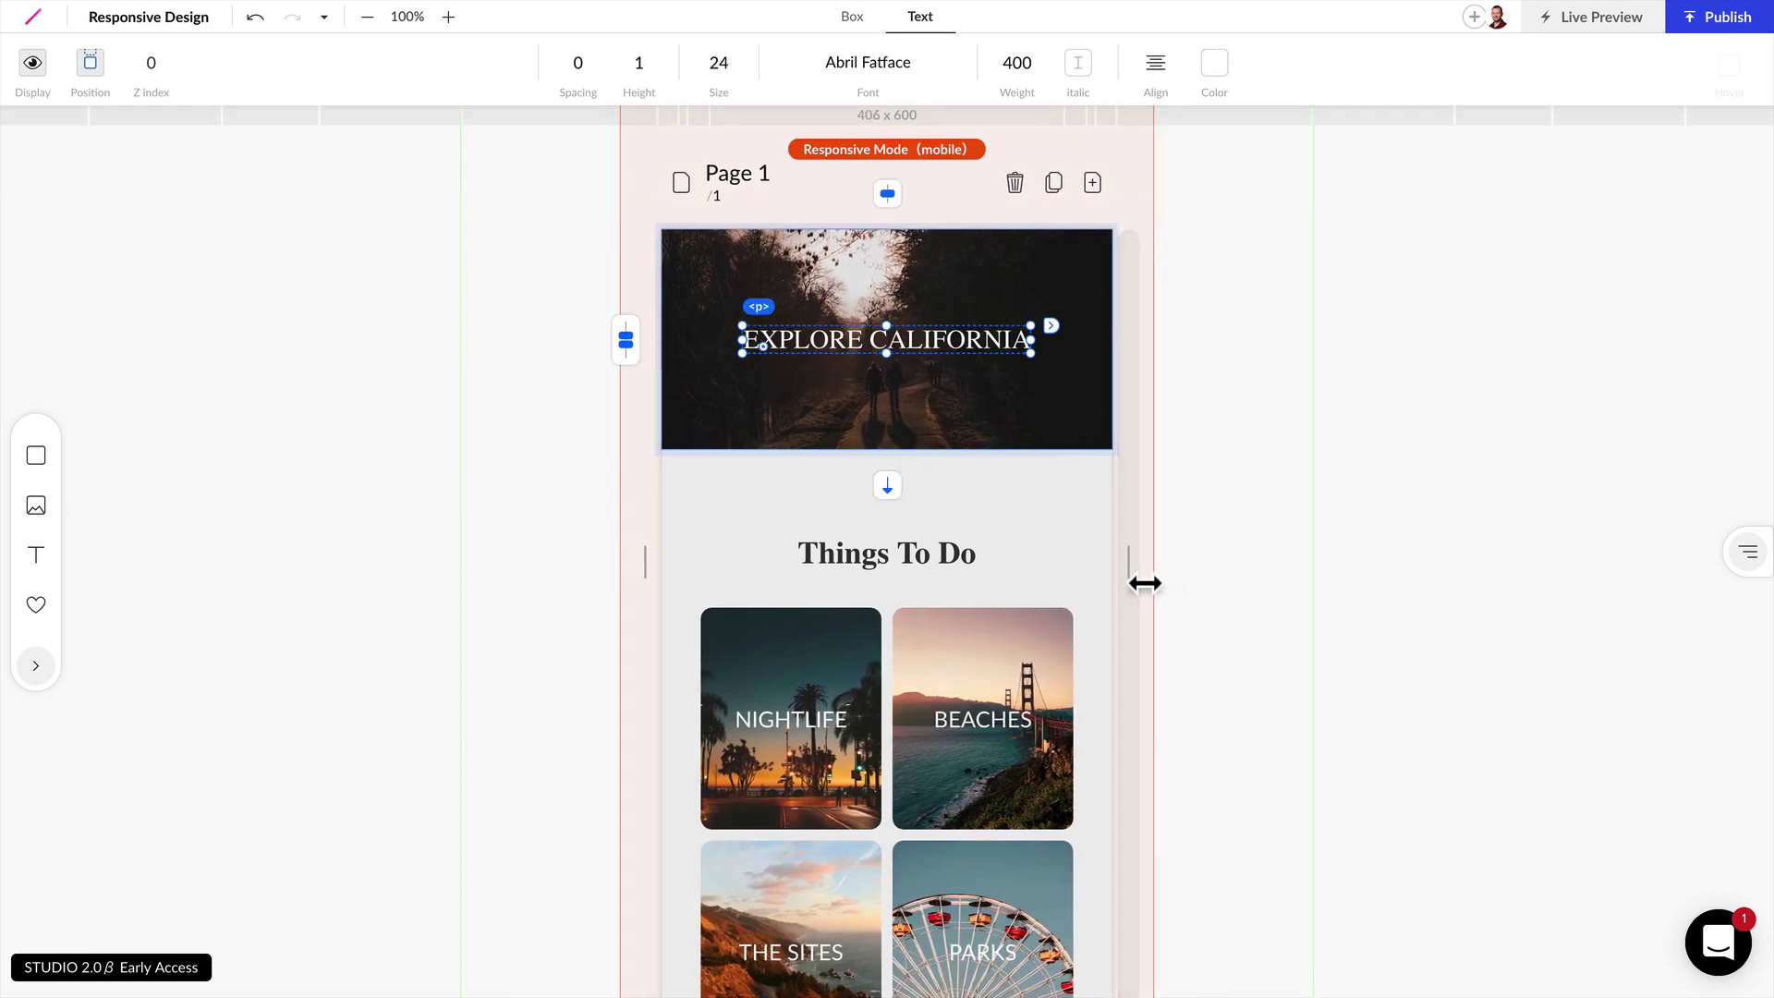
Select the card grid and narrow the preview to about 294px.
scroll(822, 446, down, 3)
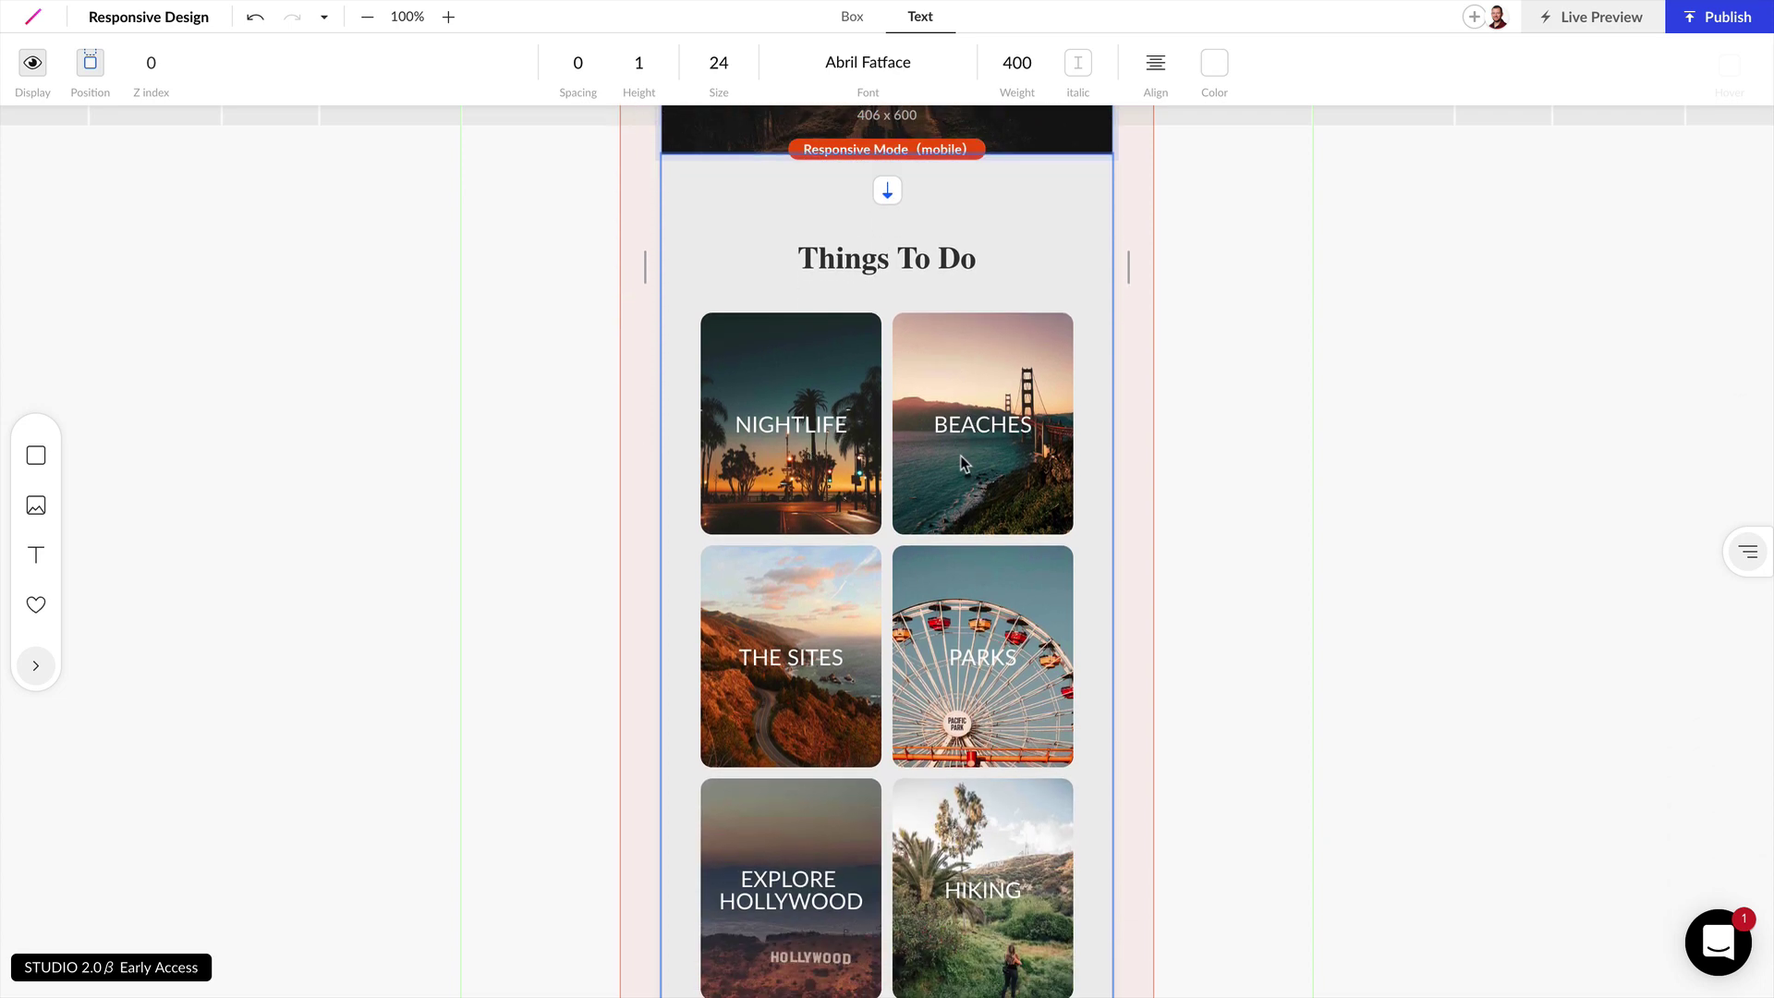
click(1045, 347)
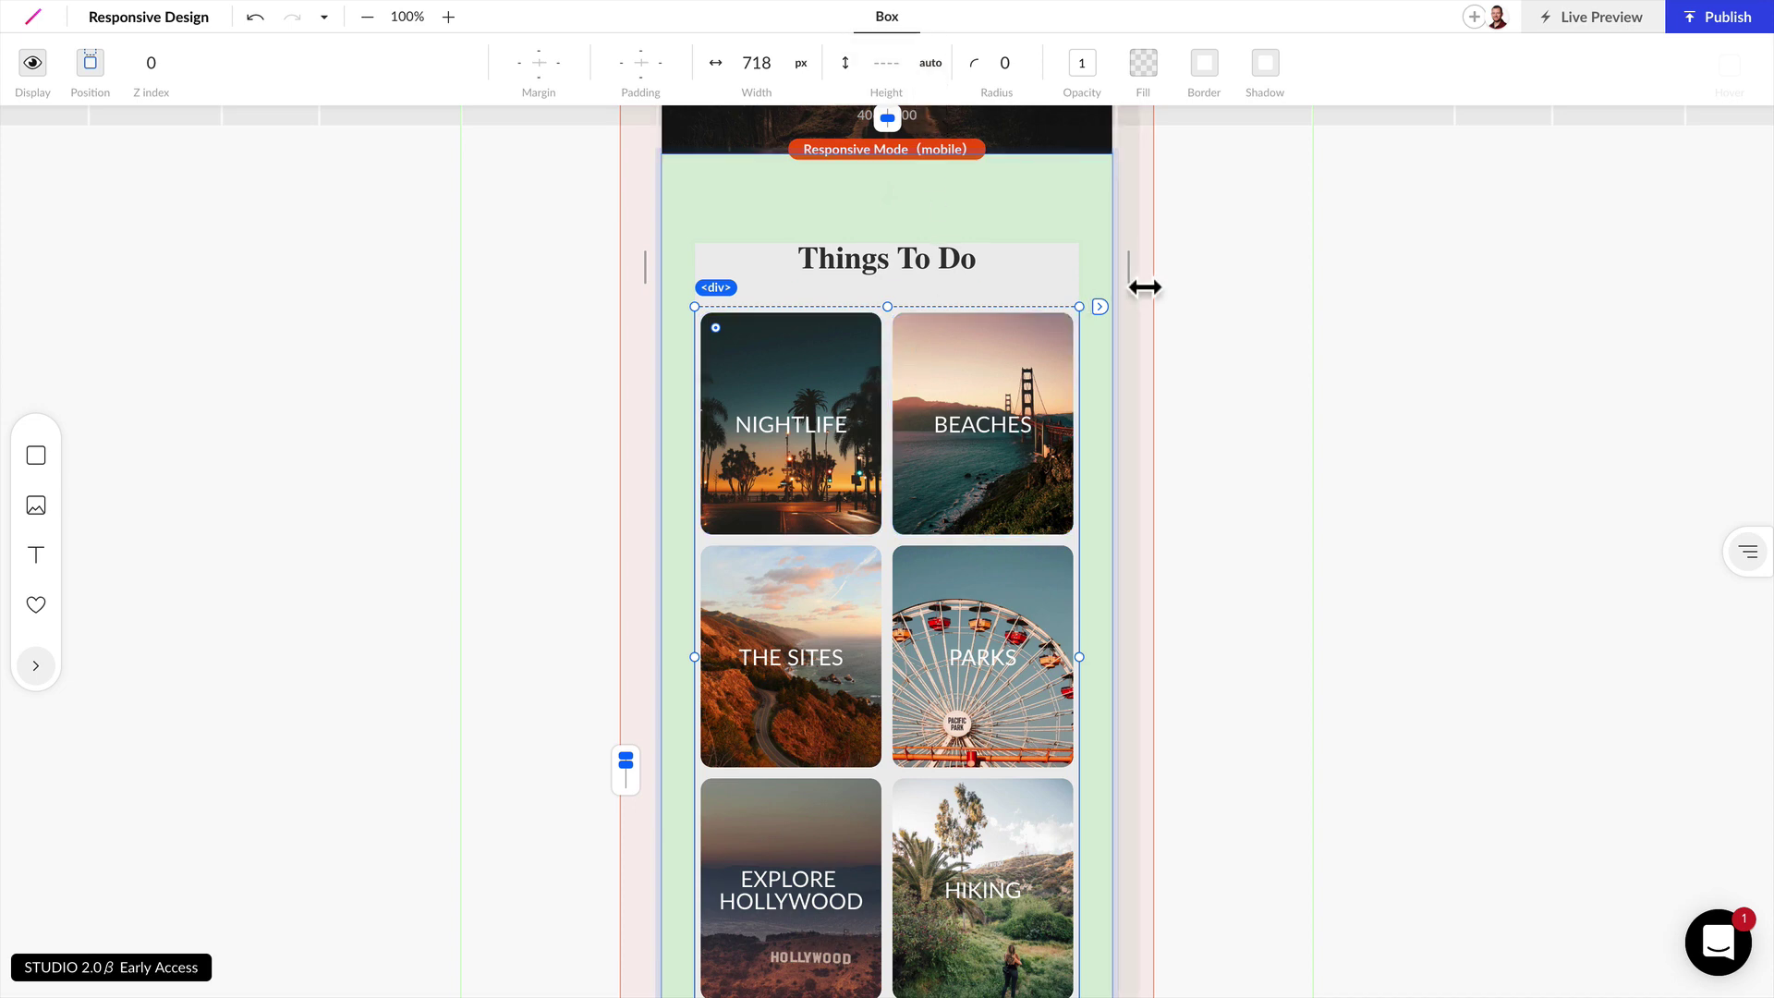
drag(1145, 287, 1071, 290)
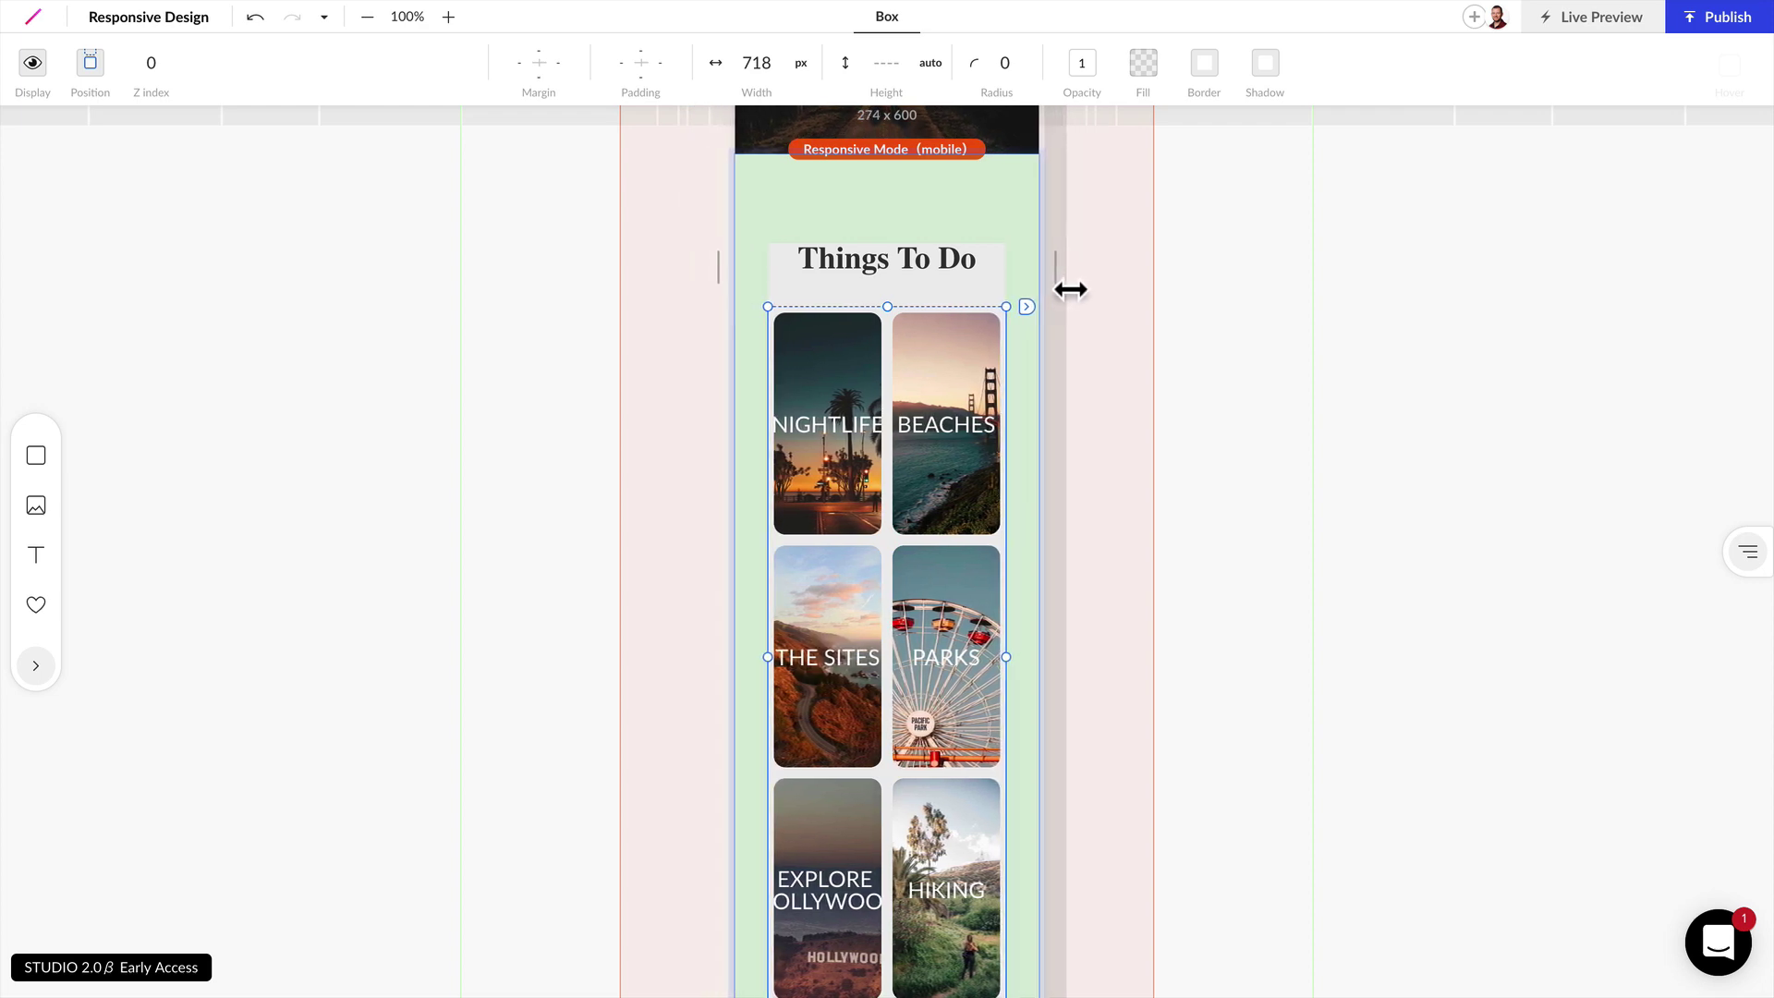
Widen the mobile preview to 322px so the two card columns gain room.
mouse_move(1071, 290)
mouse_down()
mouse_move(1161, 290)
mouse_move(1098, 291)
mouse_up()
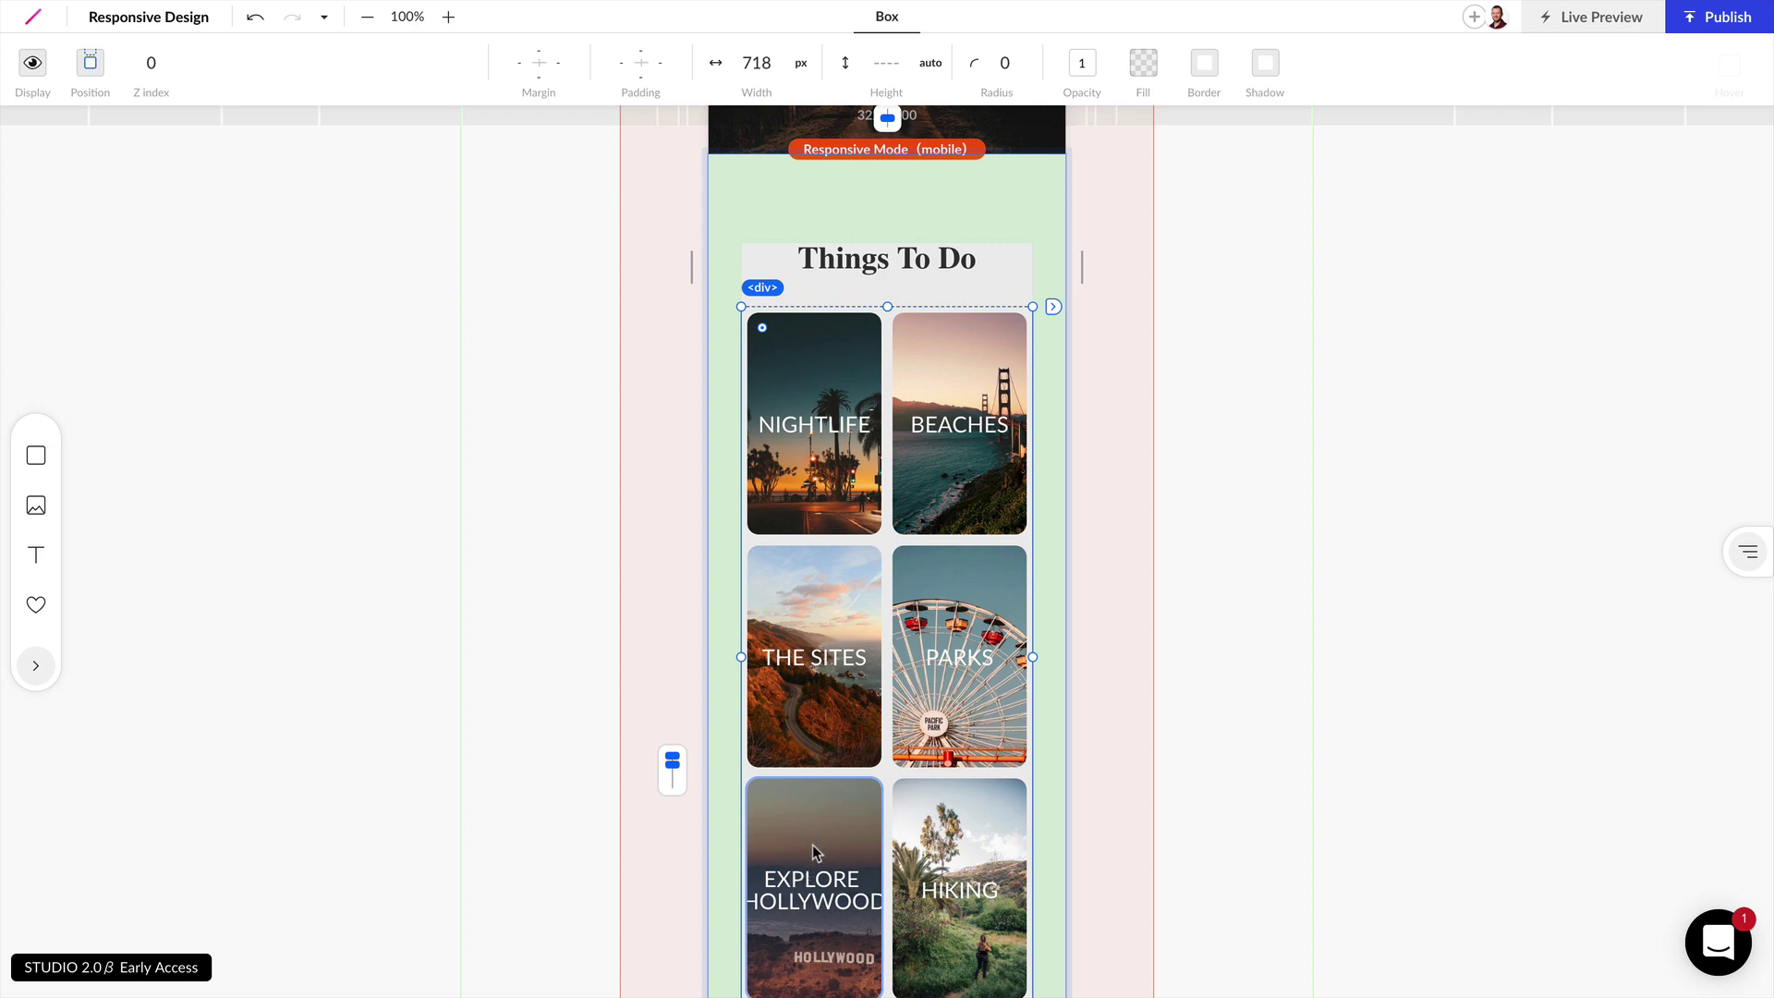
Set all six activity cards to 100% width so they stack one per row.
click(824, 372)
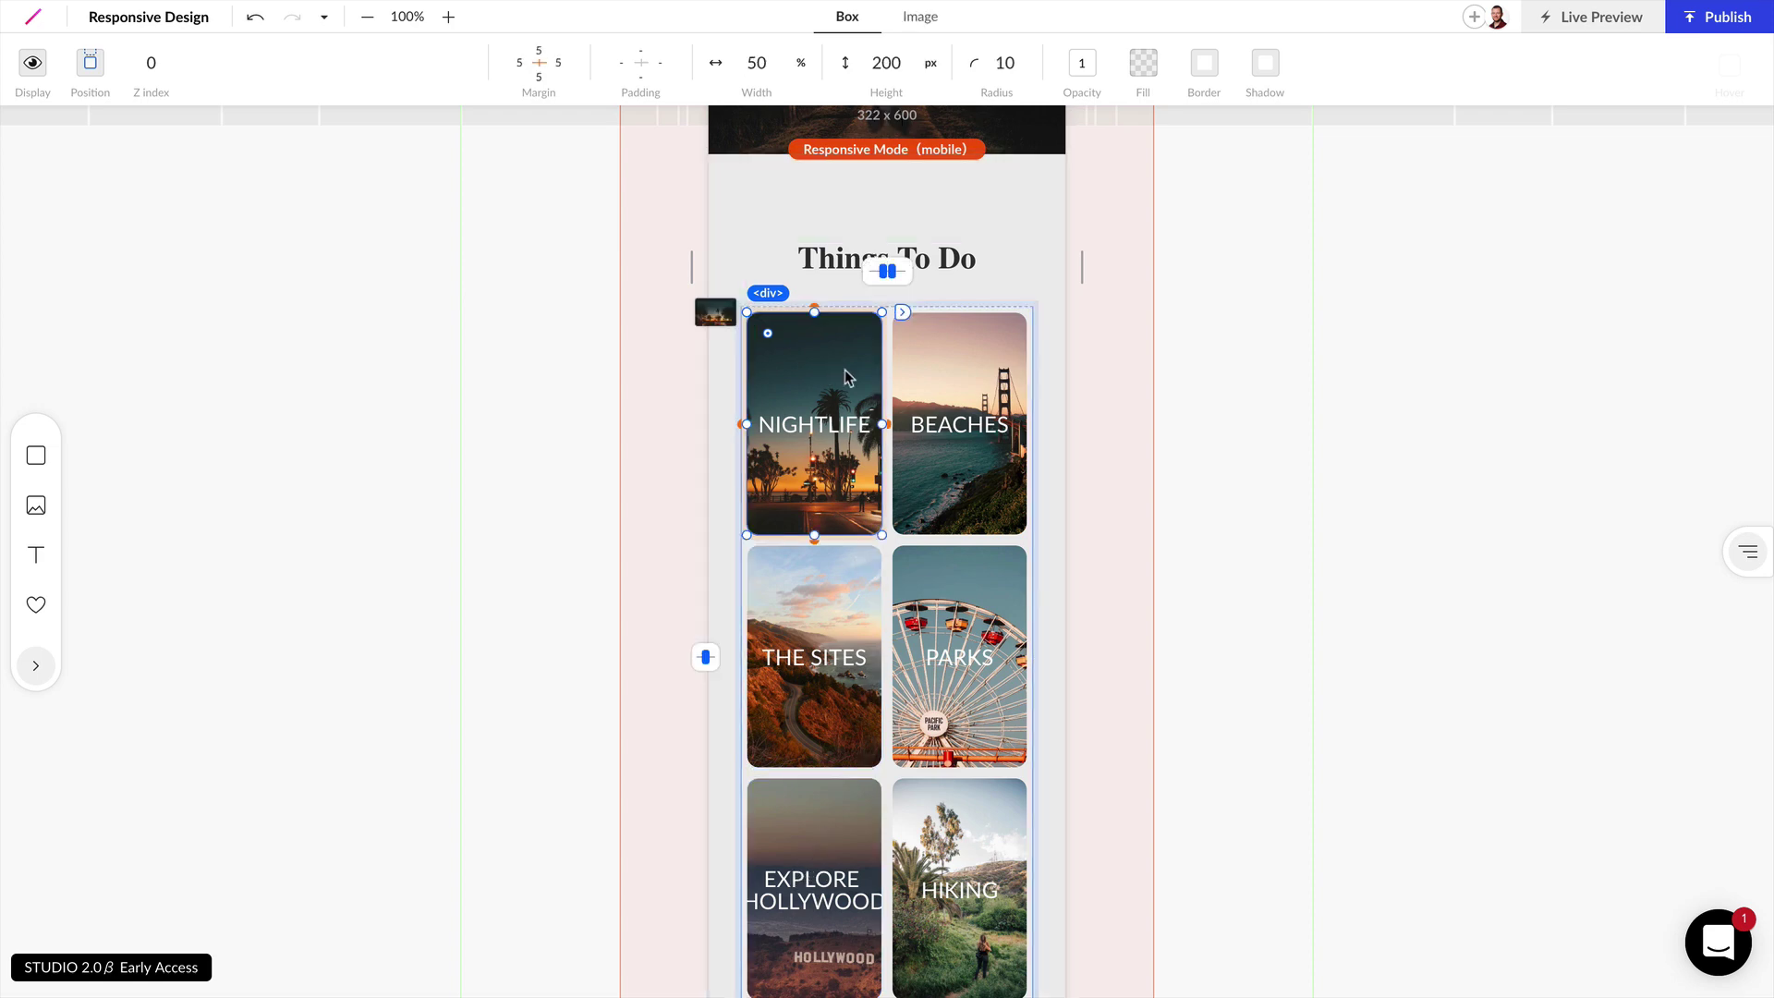
shift+click(928, 384)
shift+click(813, 603)
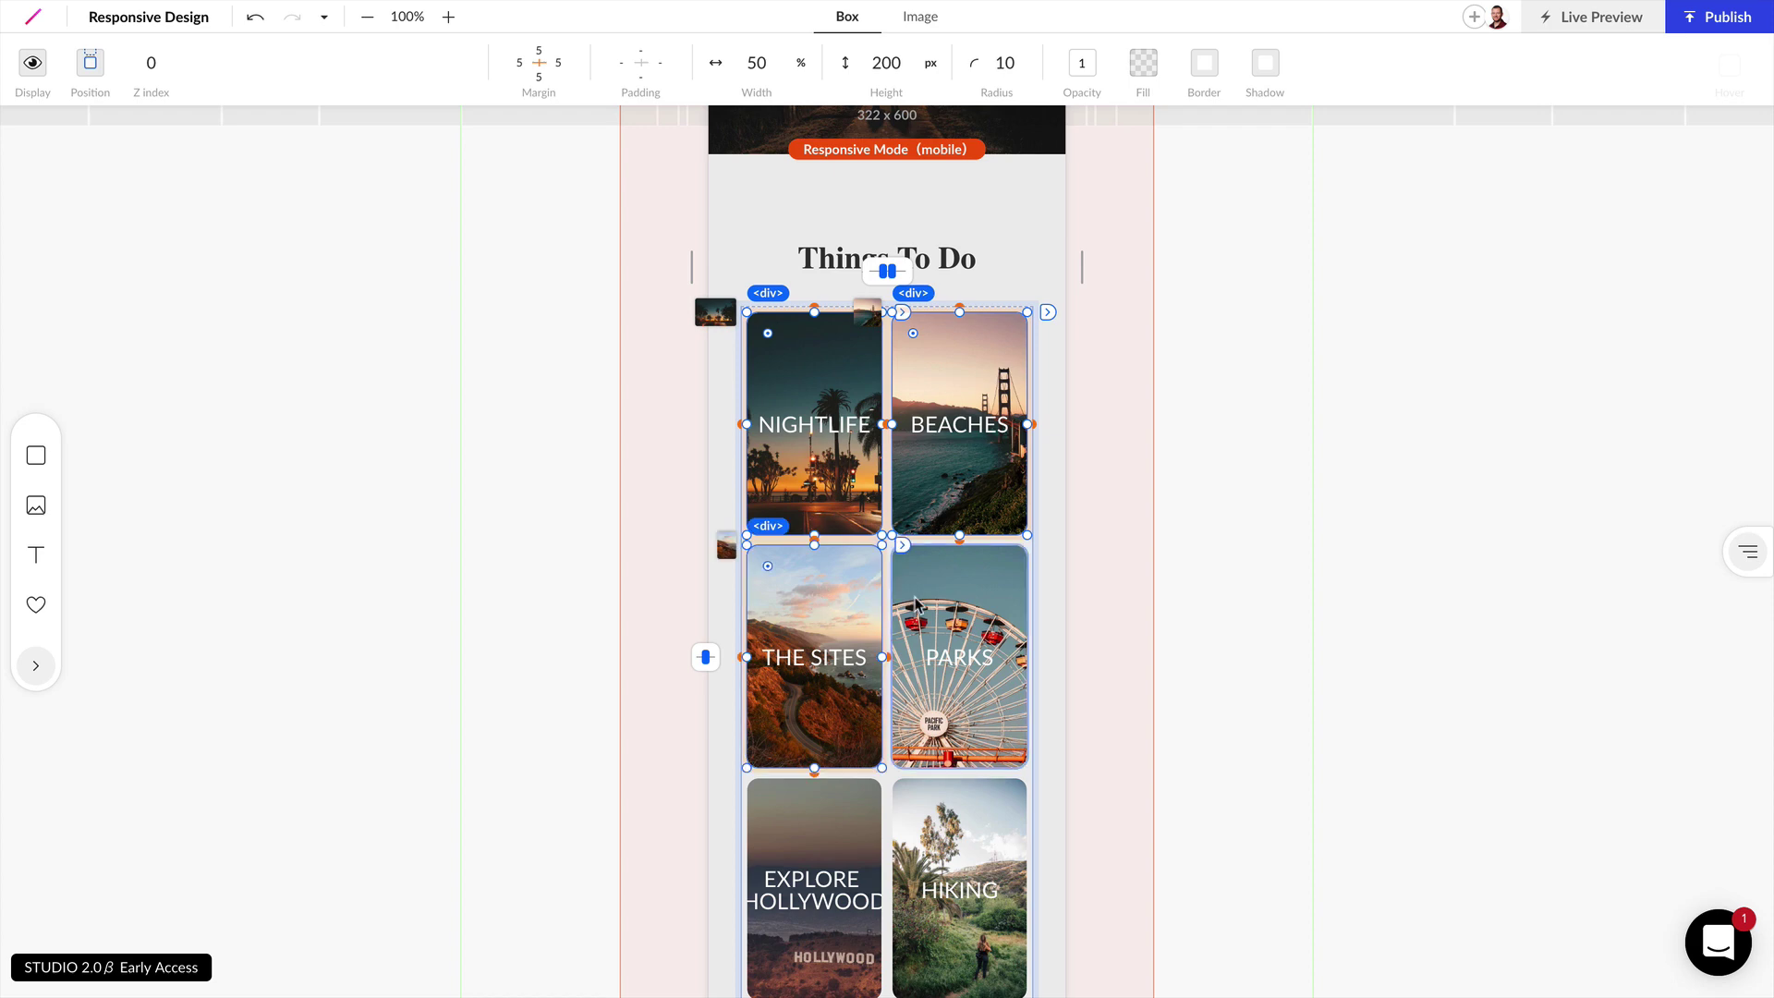
shift+click(961, 637)
shift+click(813, 832)
shift+click(915, 804)
text(1)
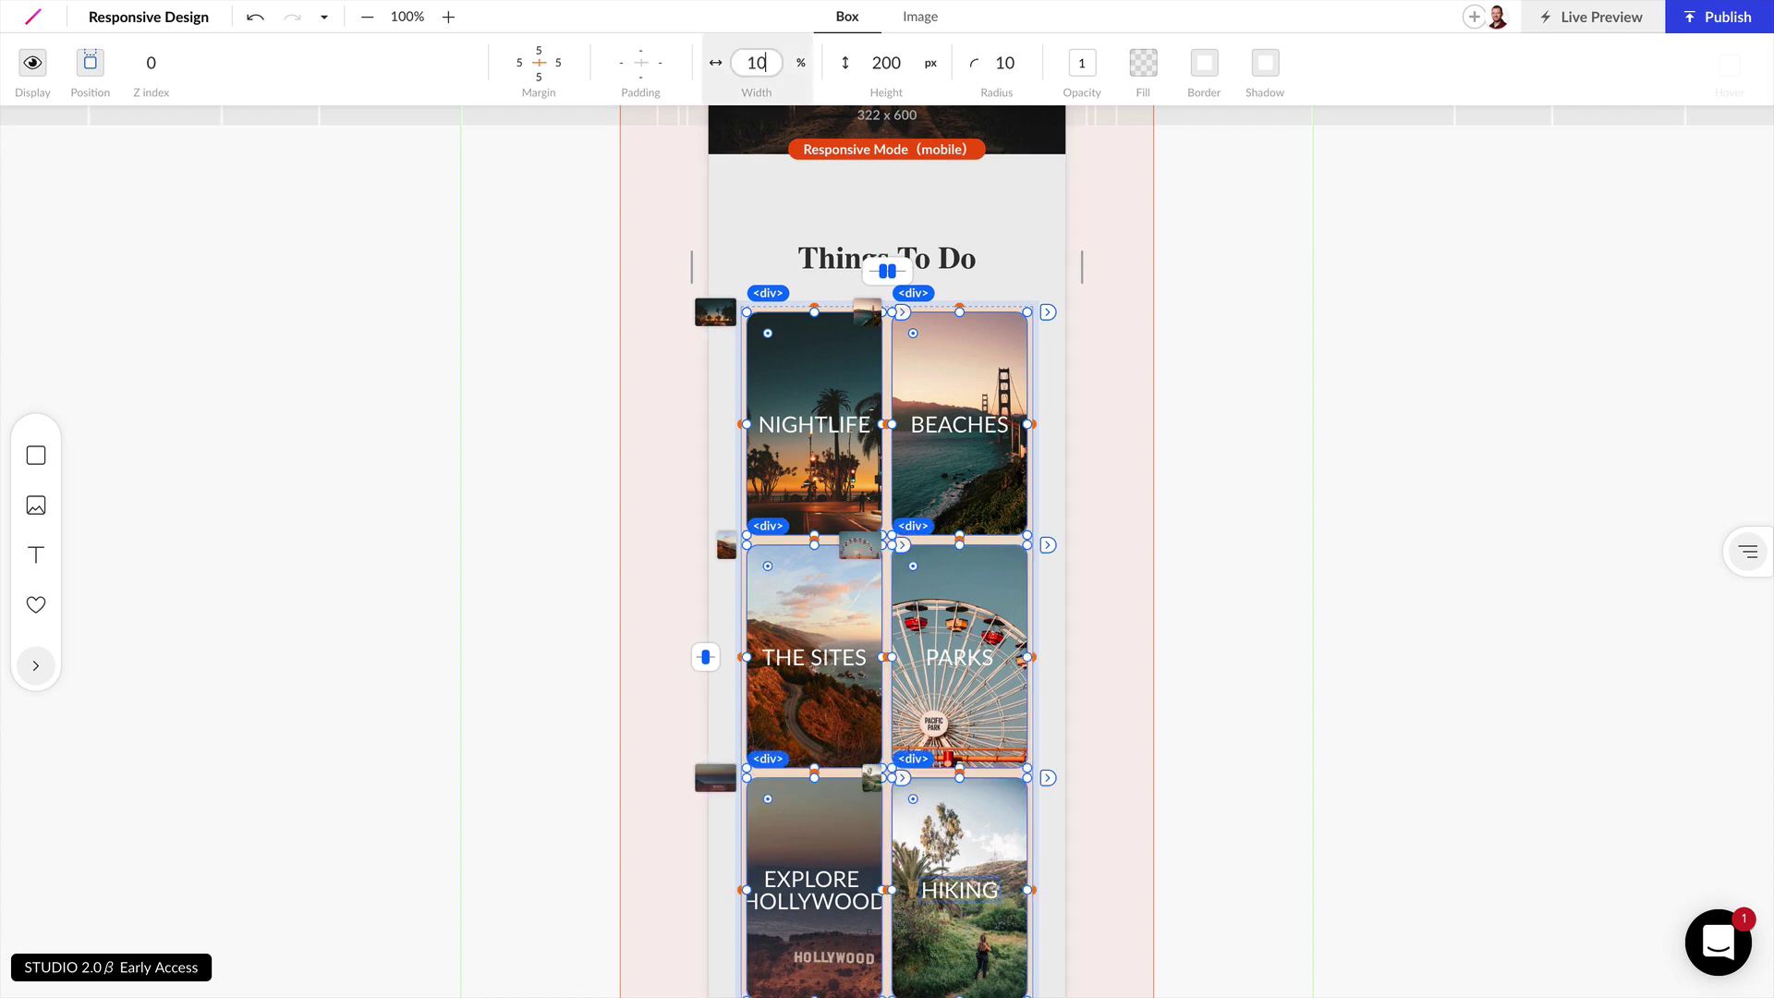
text(0)
key(Return)
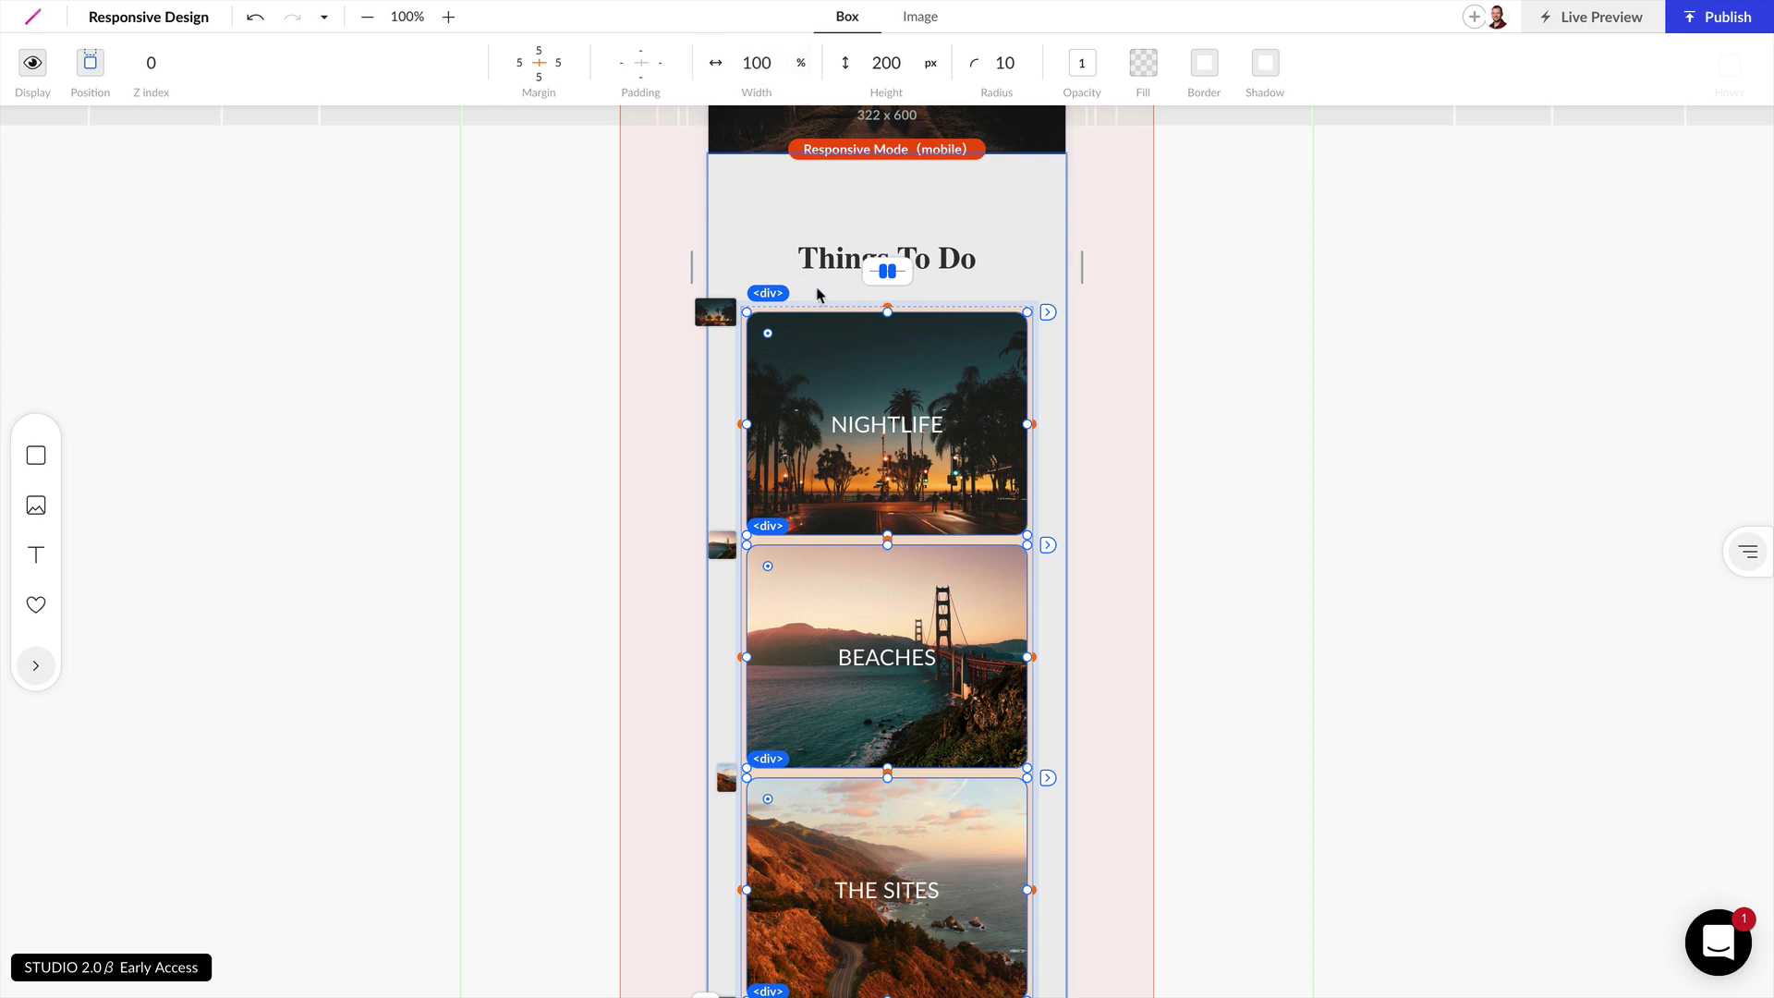
Scroll through the stacked cards, deselect them, and select their containing box.
scroll(934, 407, down, 3)
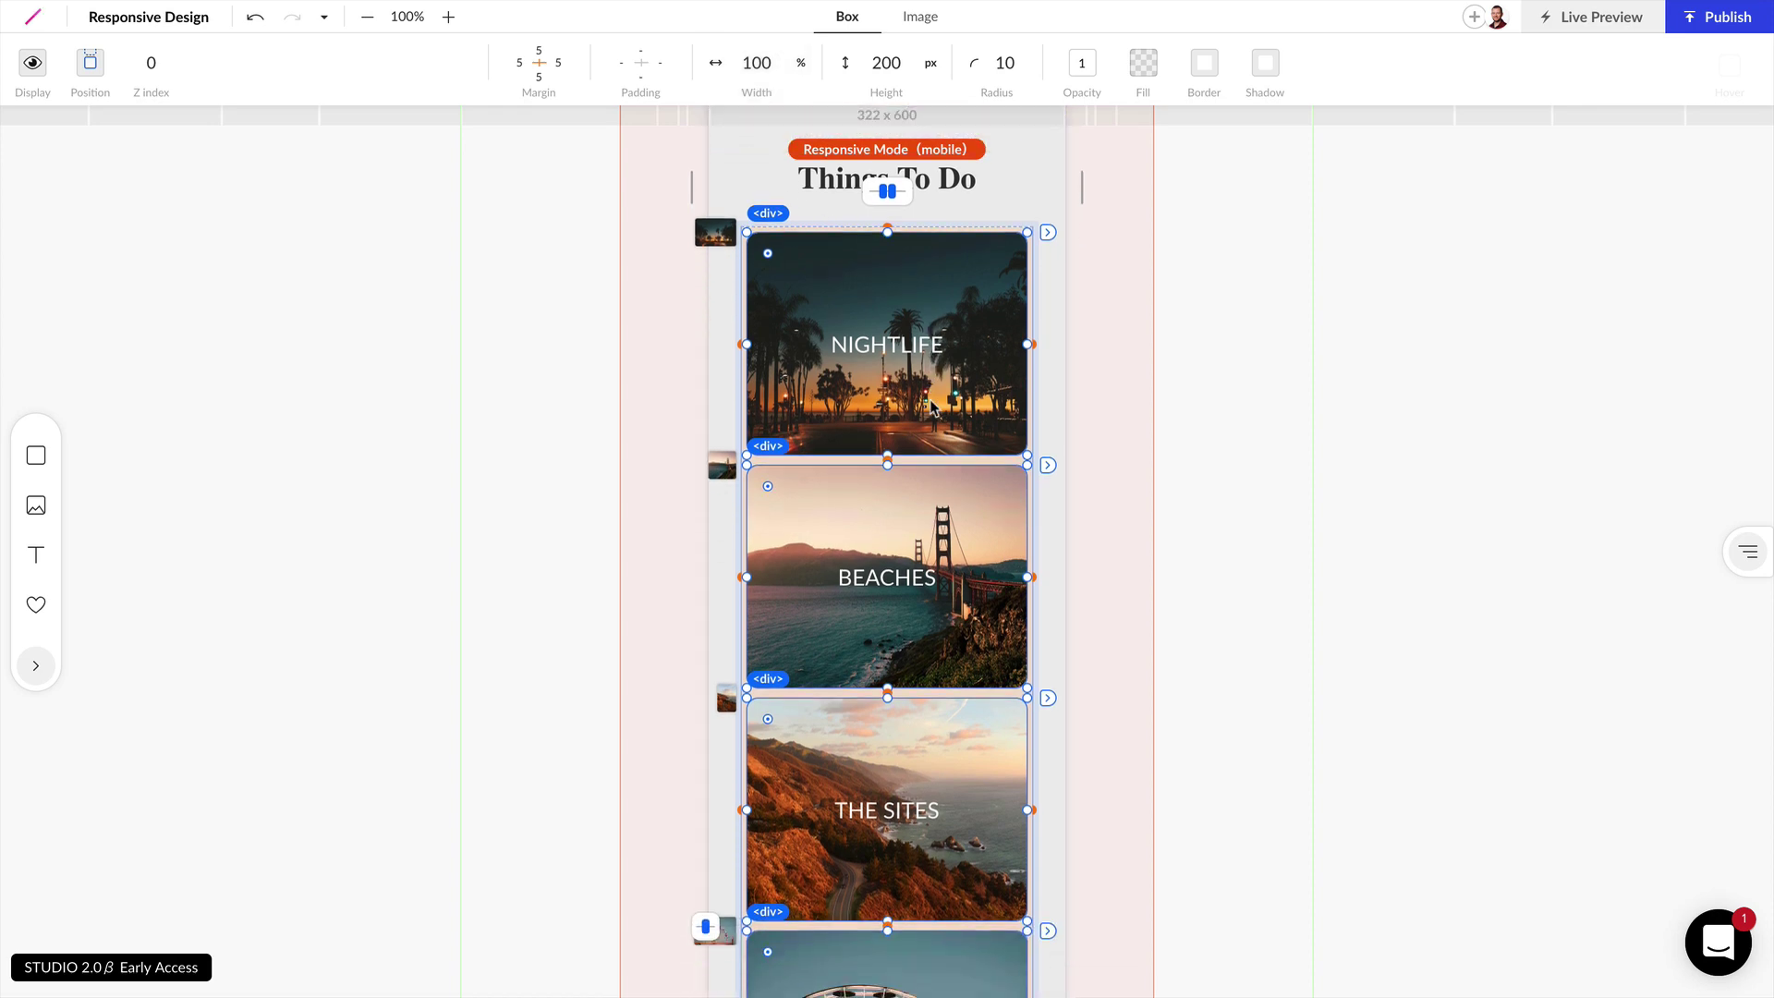
scroll(946, 416, down, 3)
scroll(946, 417, down, 3)
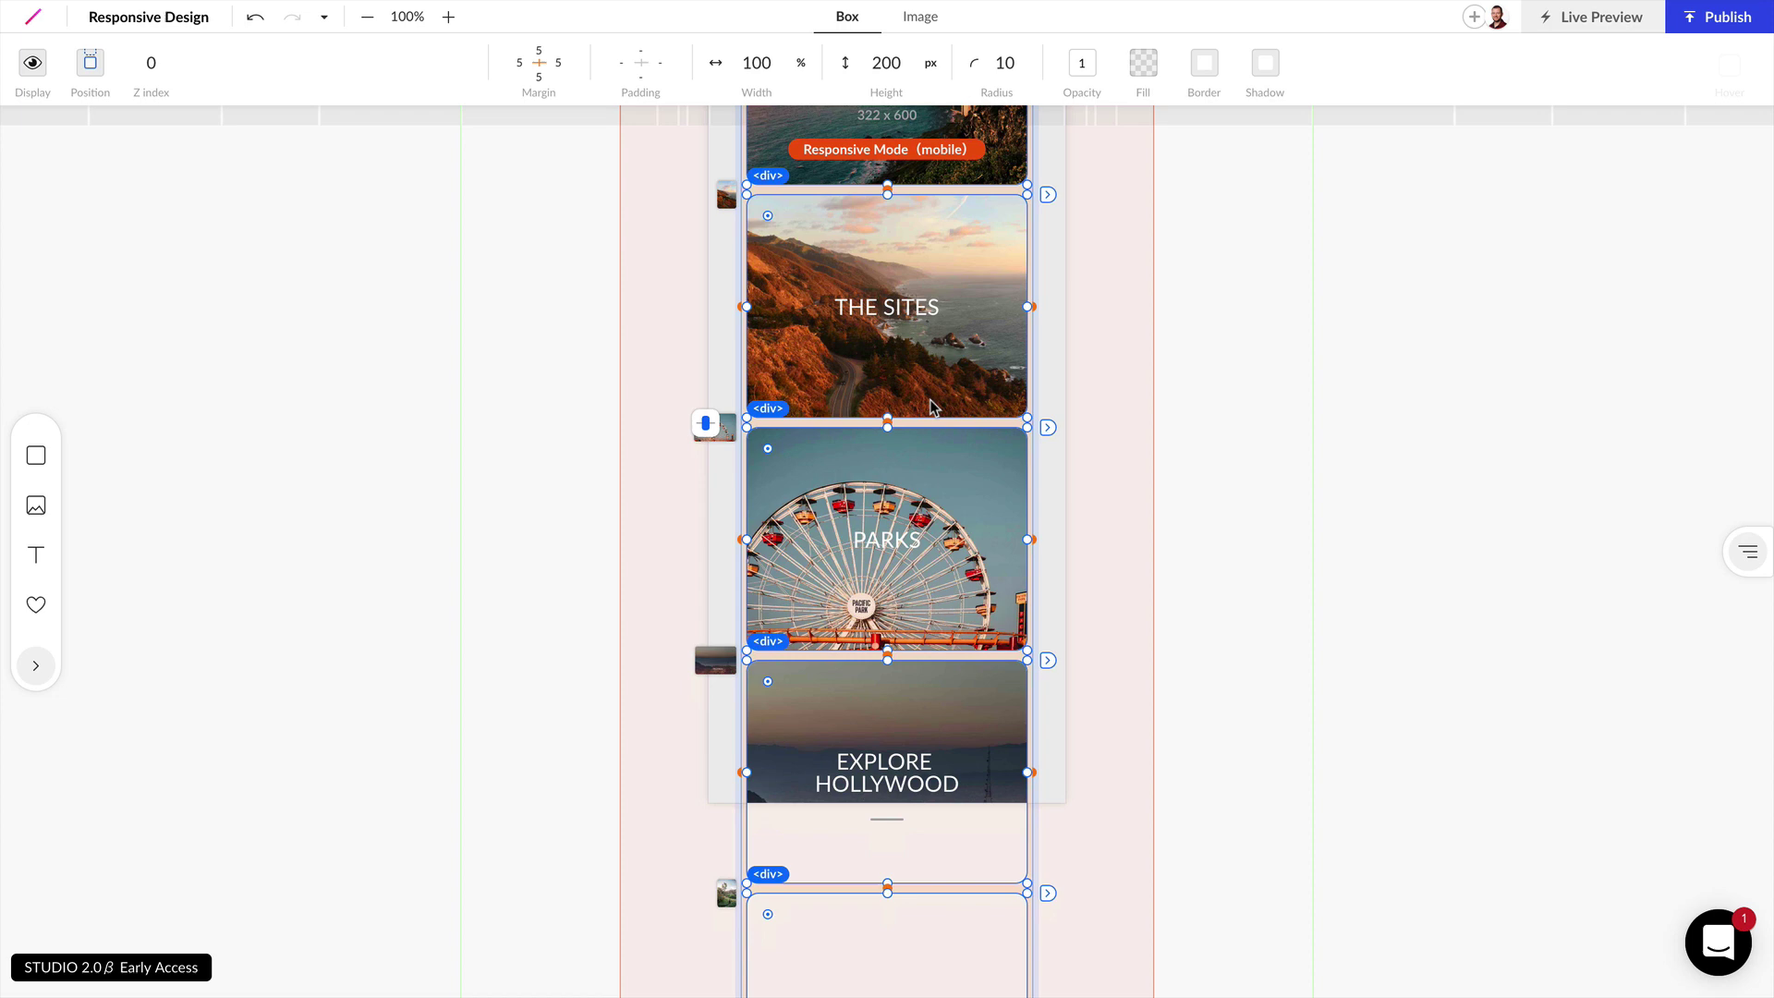
scroll(947, 416, down, 2)
scroll(946, 417, up, 10)
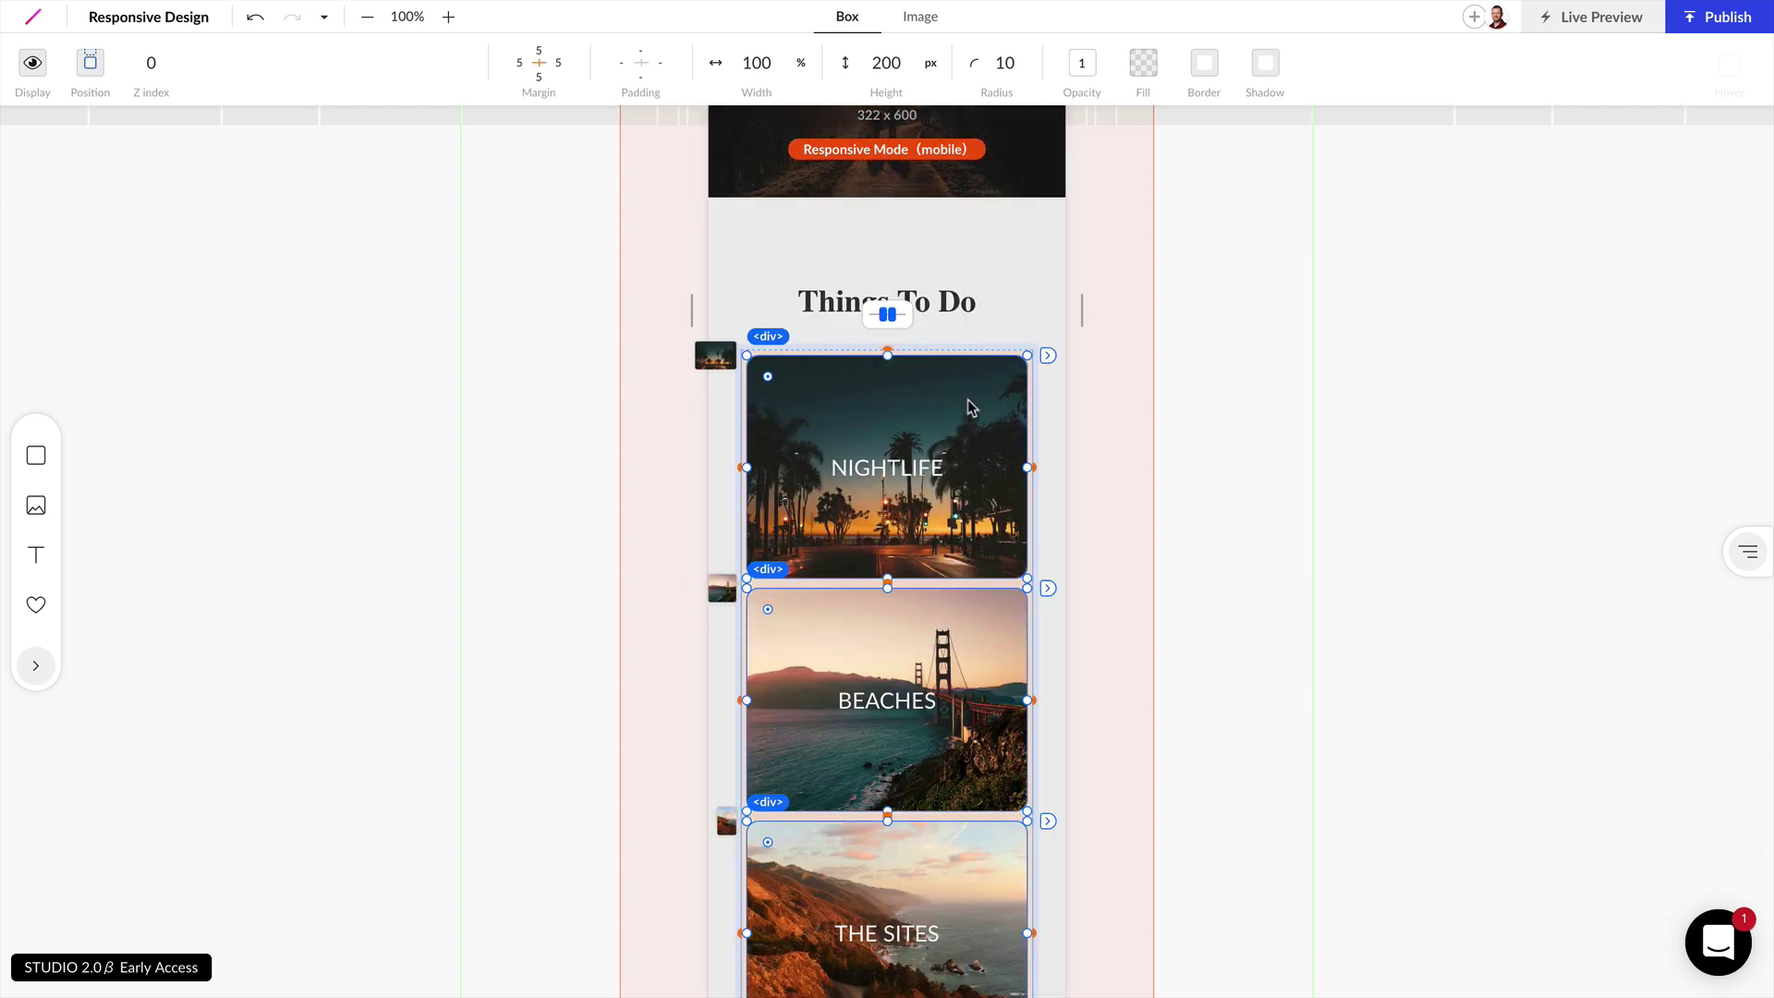
click(1165, 426)
click(962, 447)
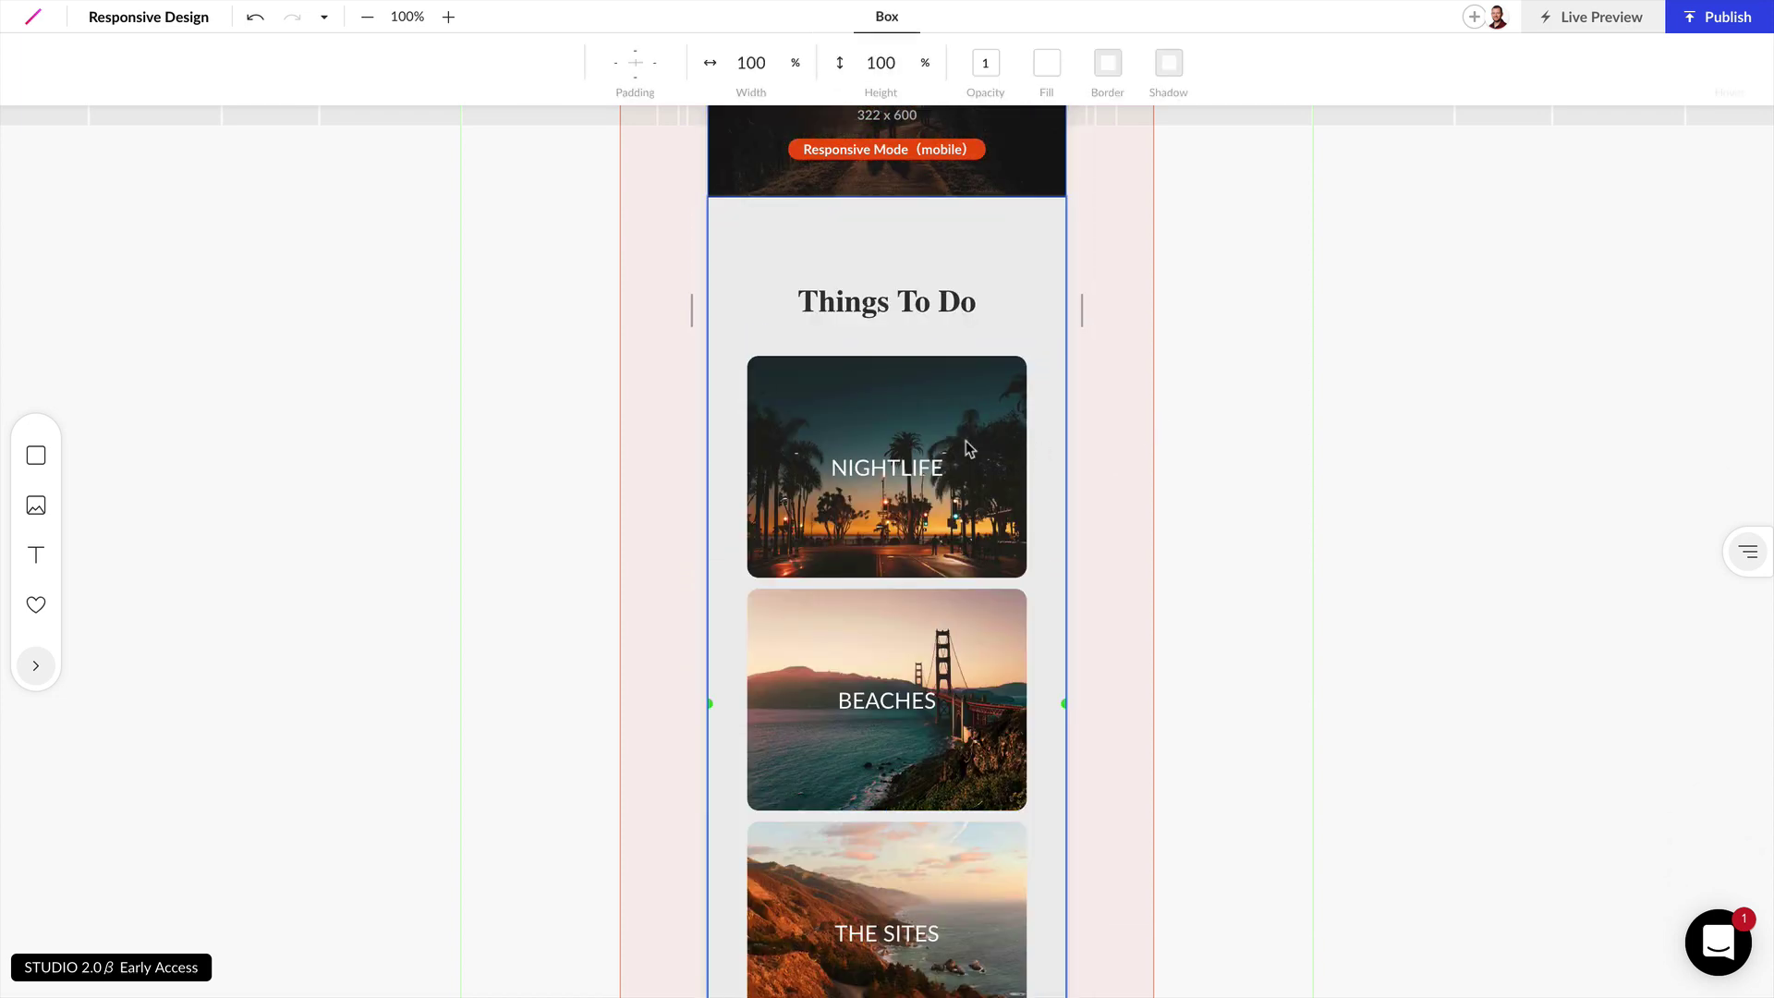
click(962, 447)
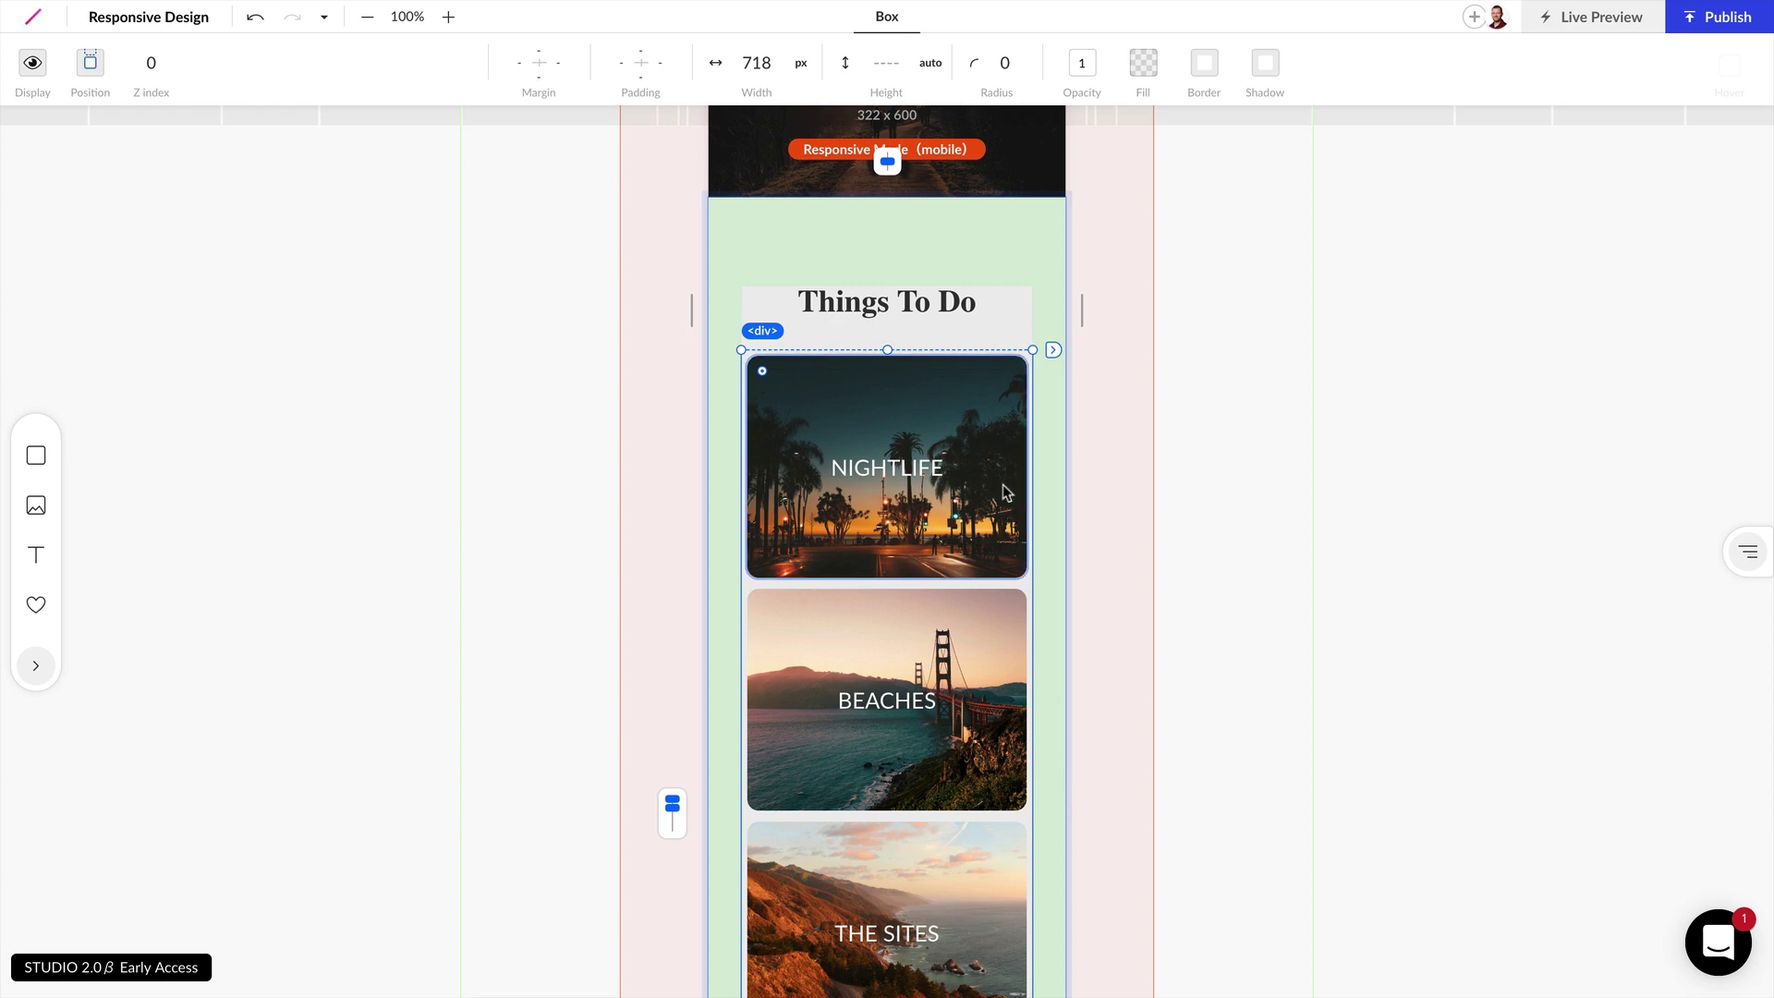
Reduce the green section's side padding to 10.
scroll(1011, 481, down, 1)
scroll(1014, 518, down, 4)
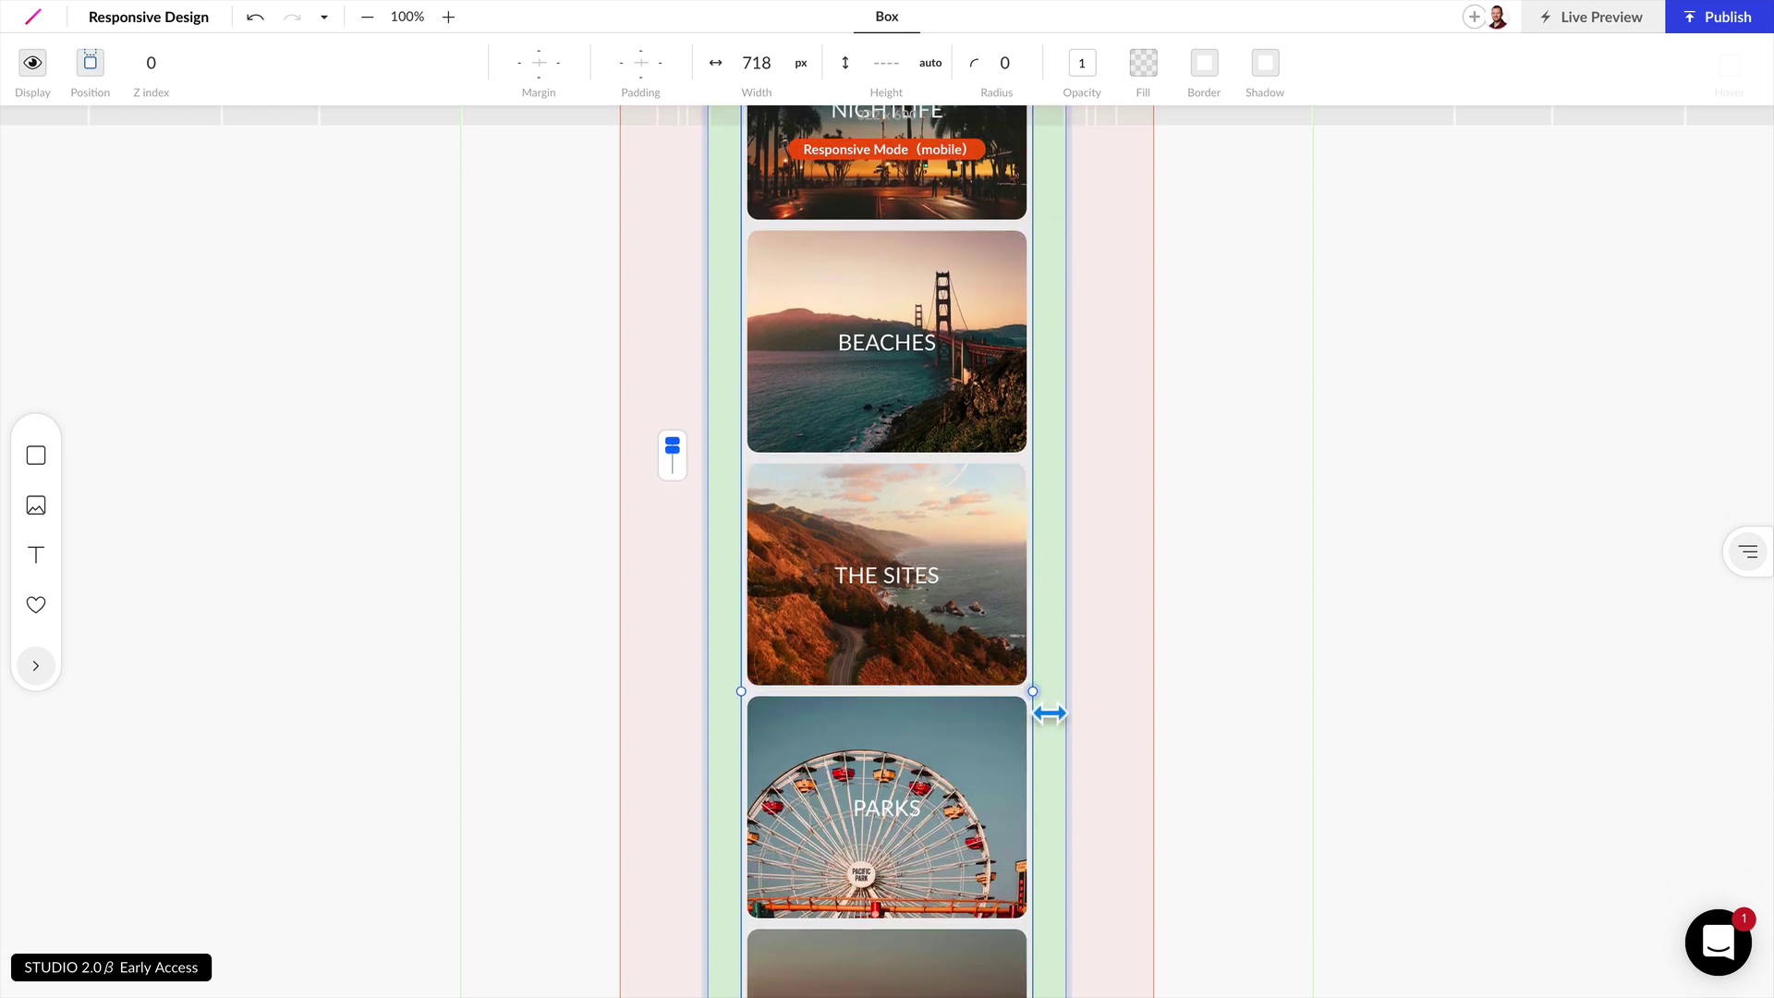
click(727, 560)
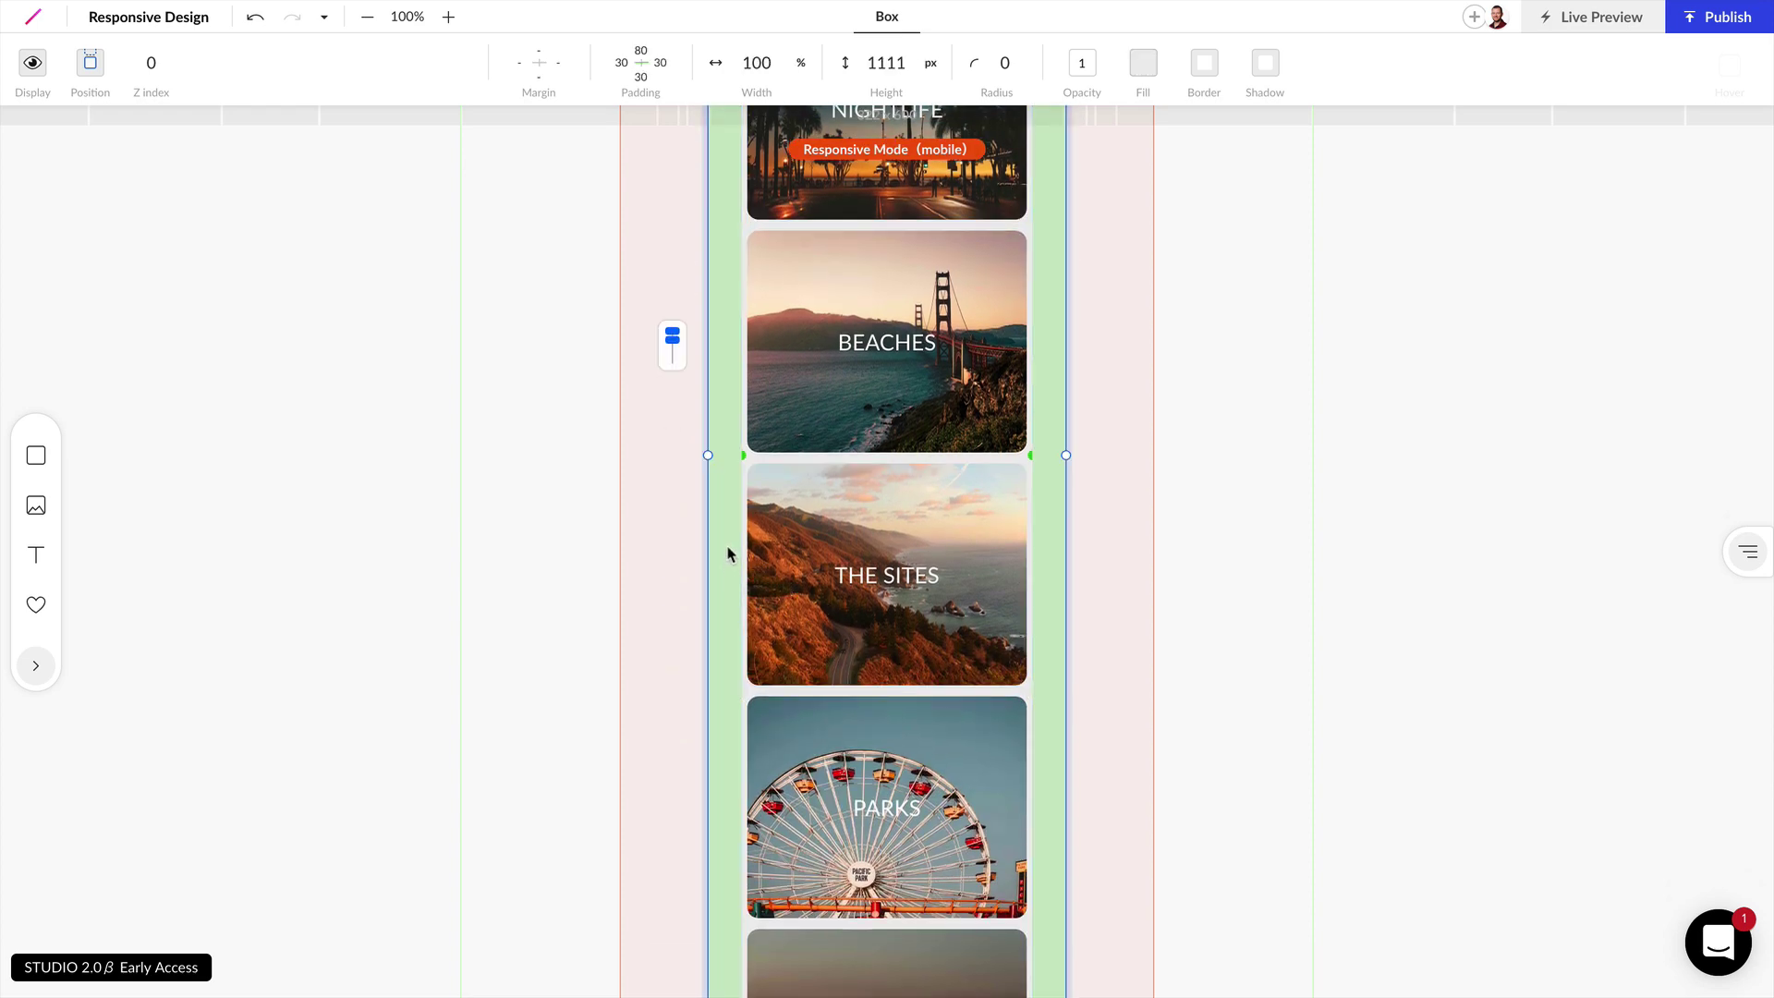
drag(758, 472, 738, 472)
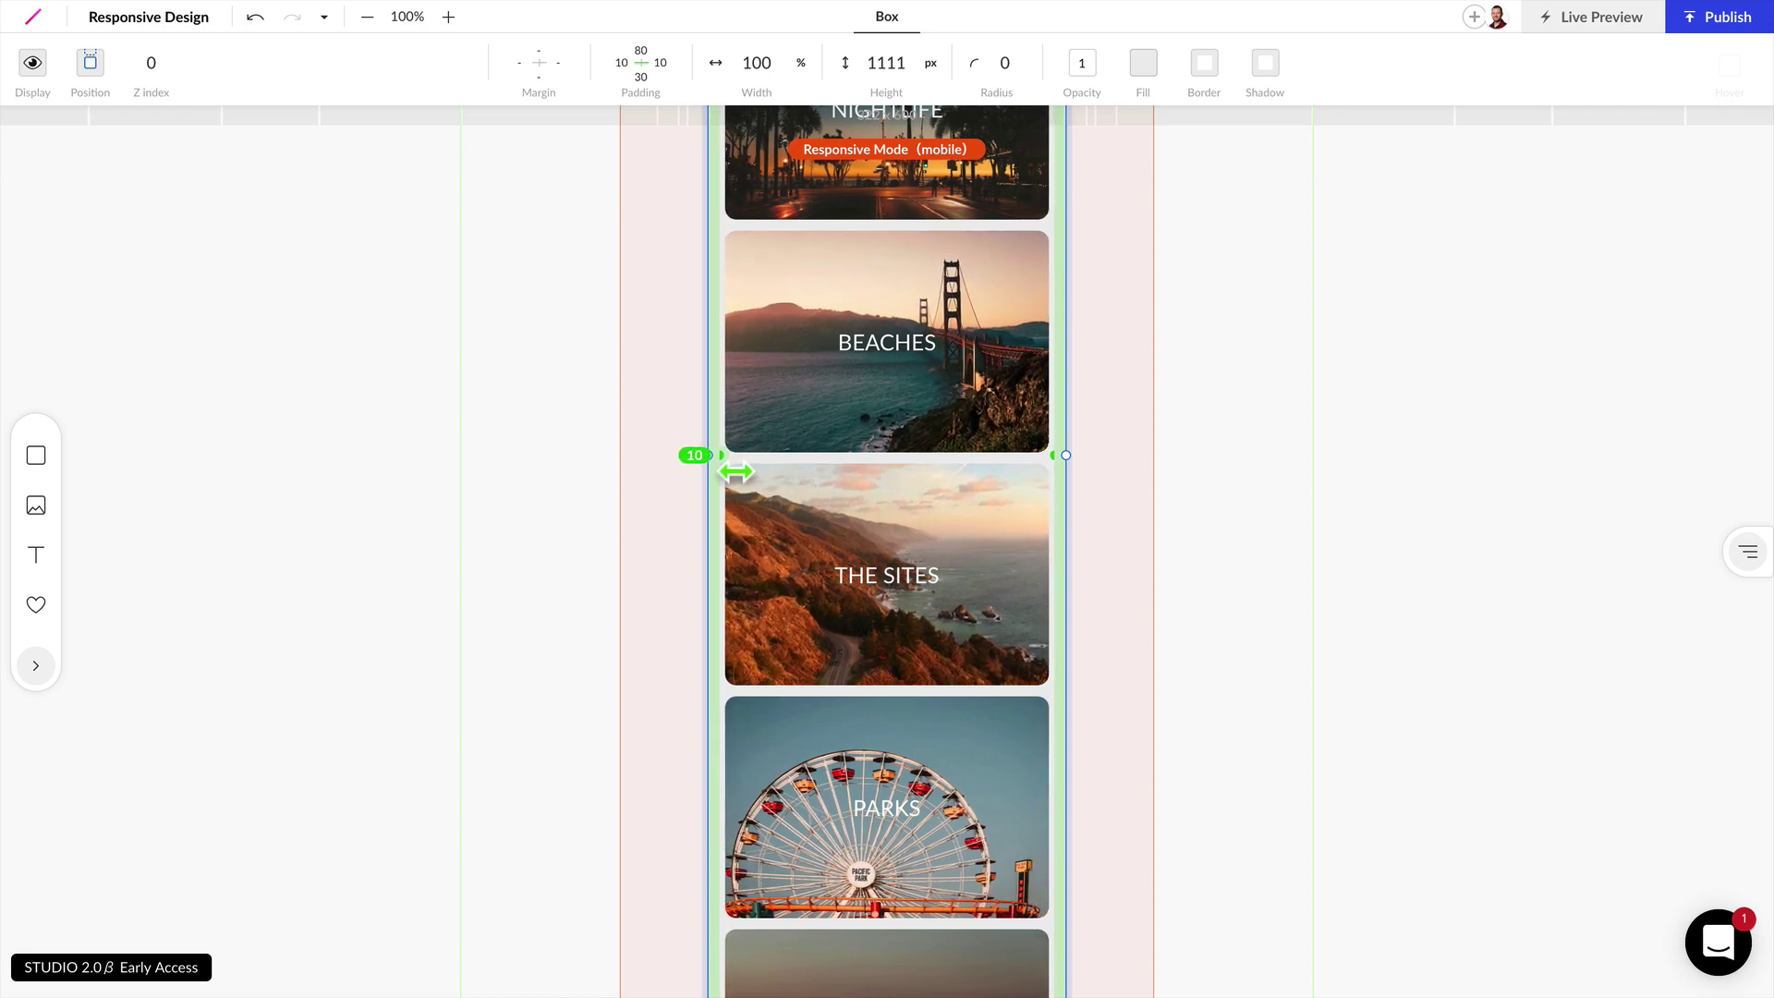
Stretch the section taller, then set its height to auto to fit all six cards.
scroll(792, 465, down, 4)
scroll(843, 644, down, 1)
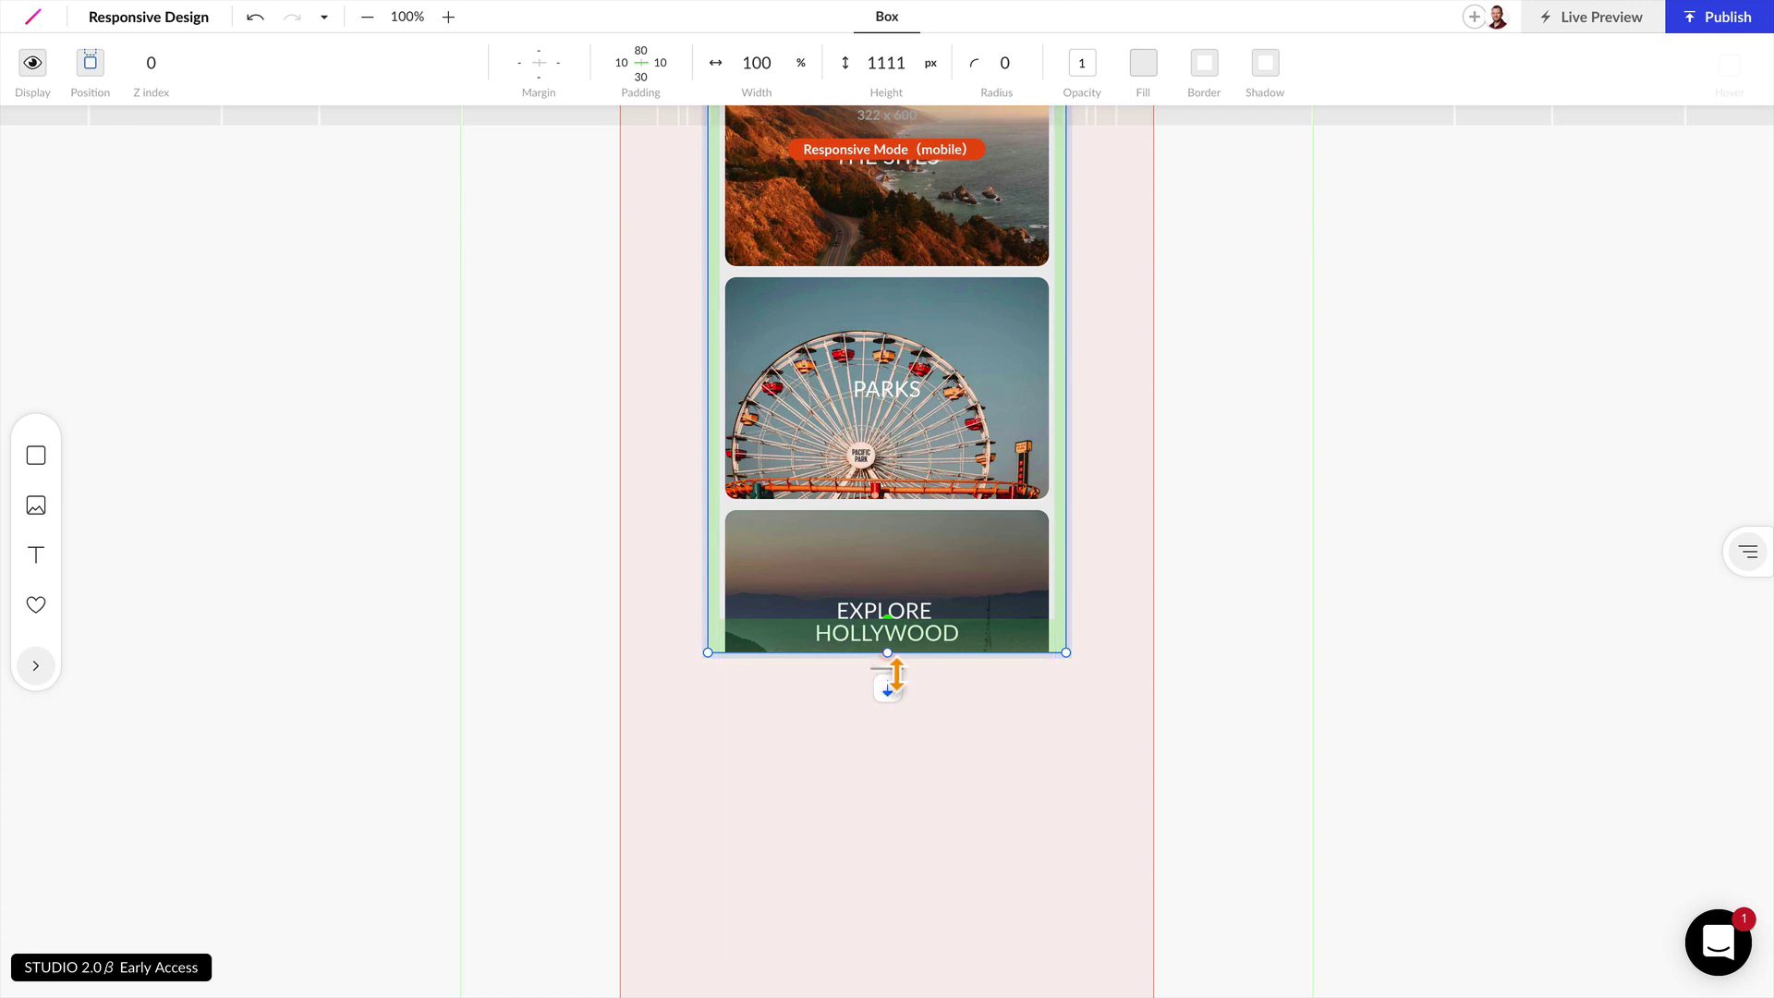
drag(899, 681, 901, 695)
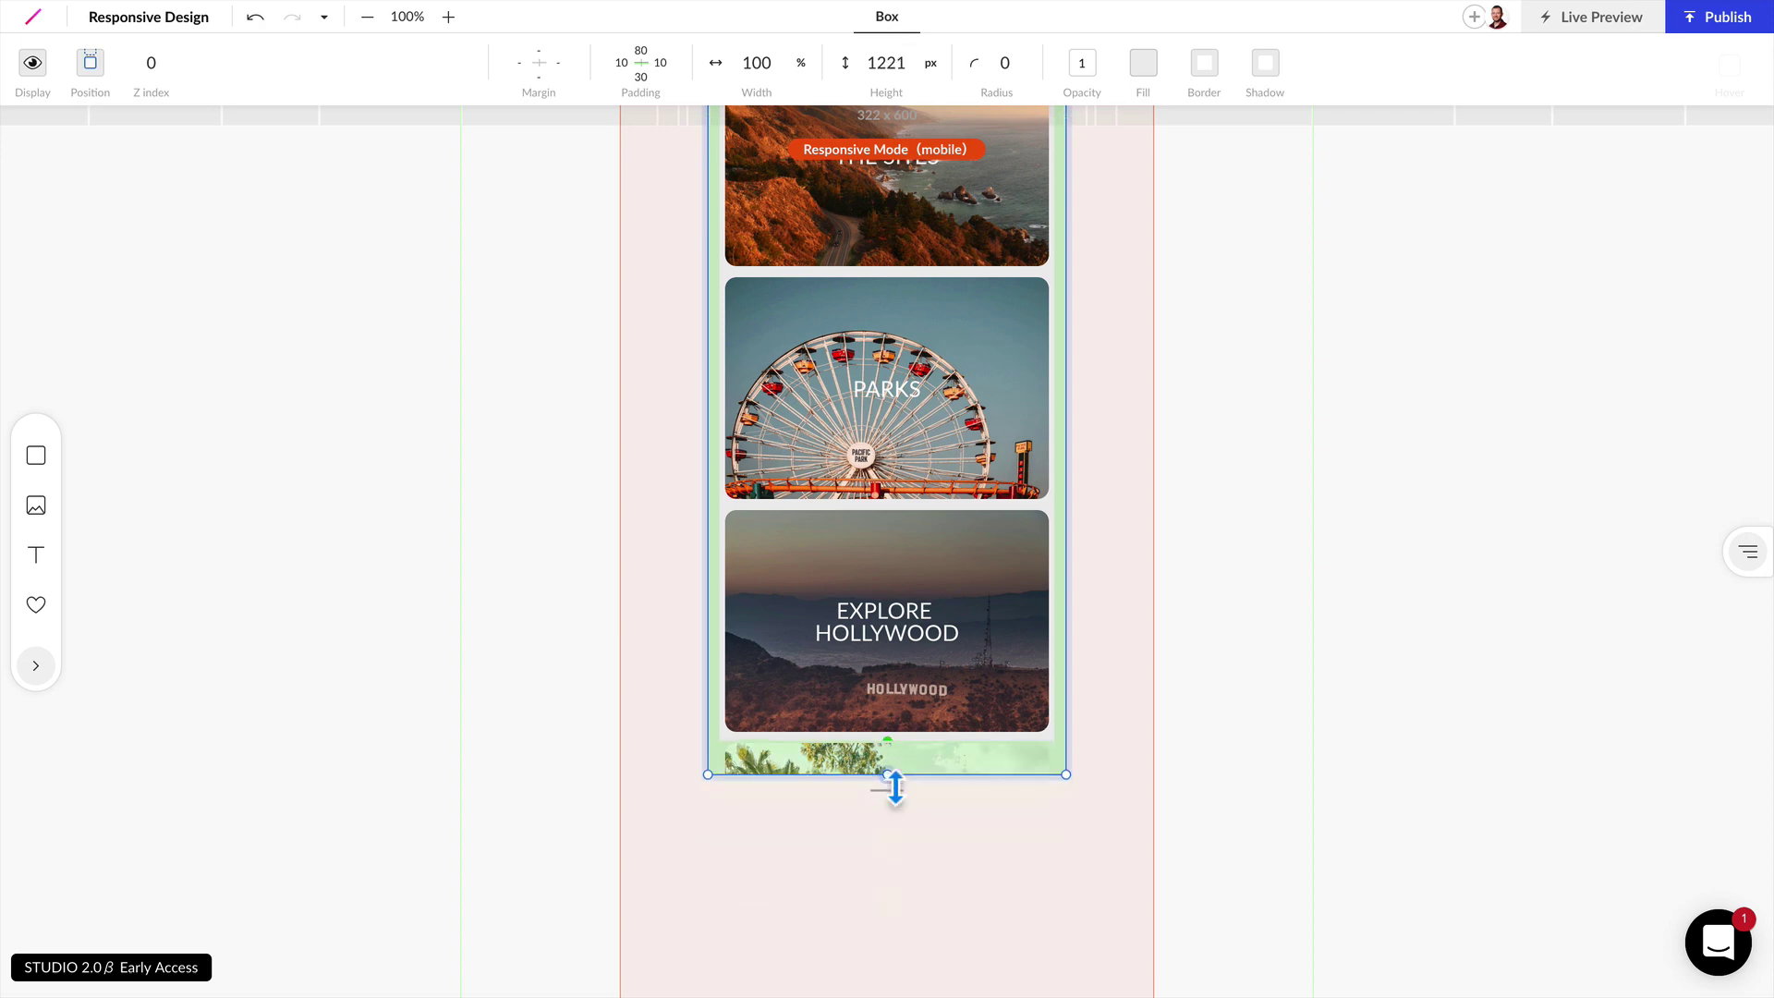
drag(901, 695, 887, 769)
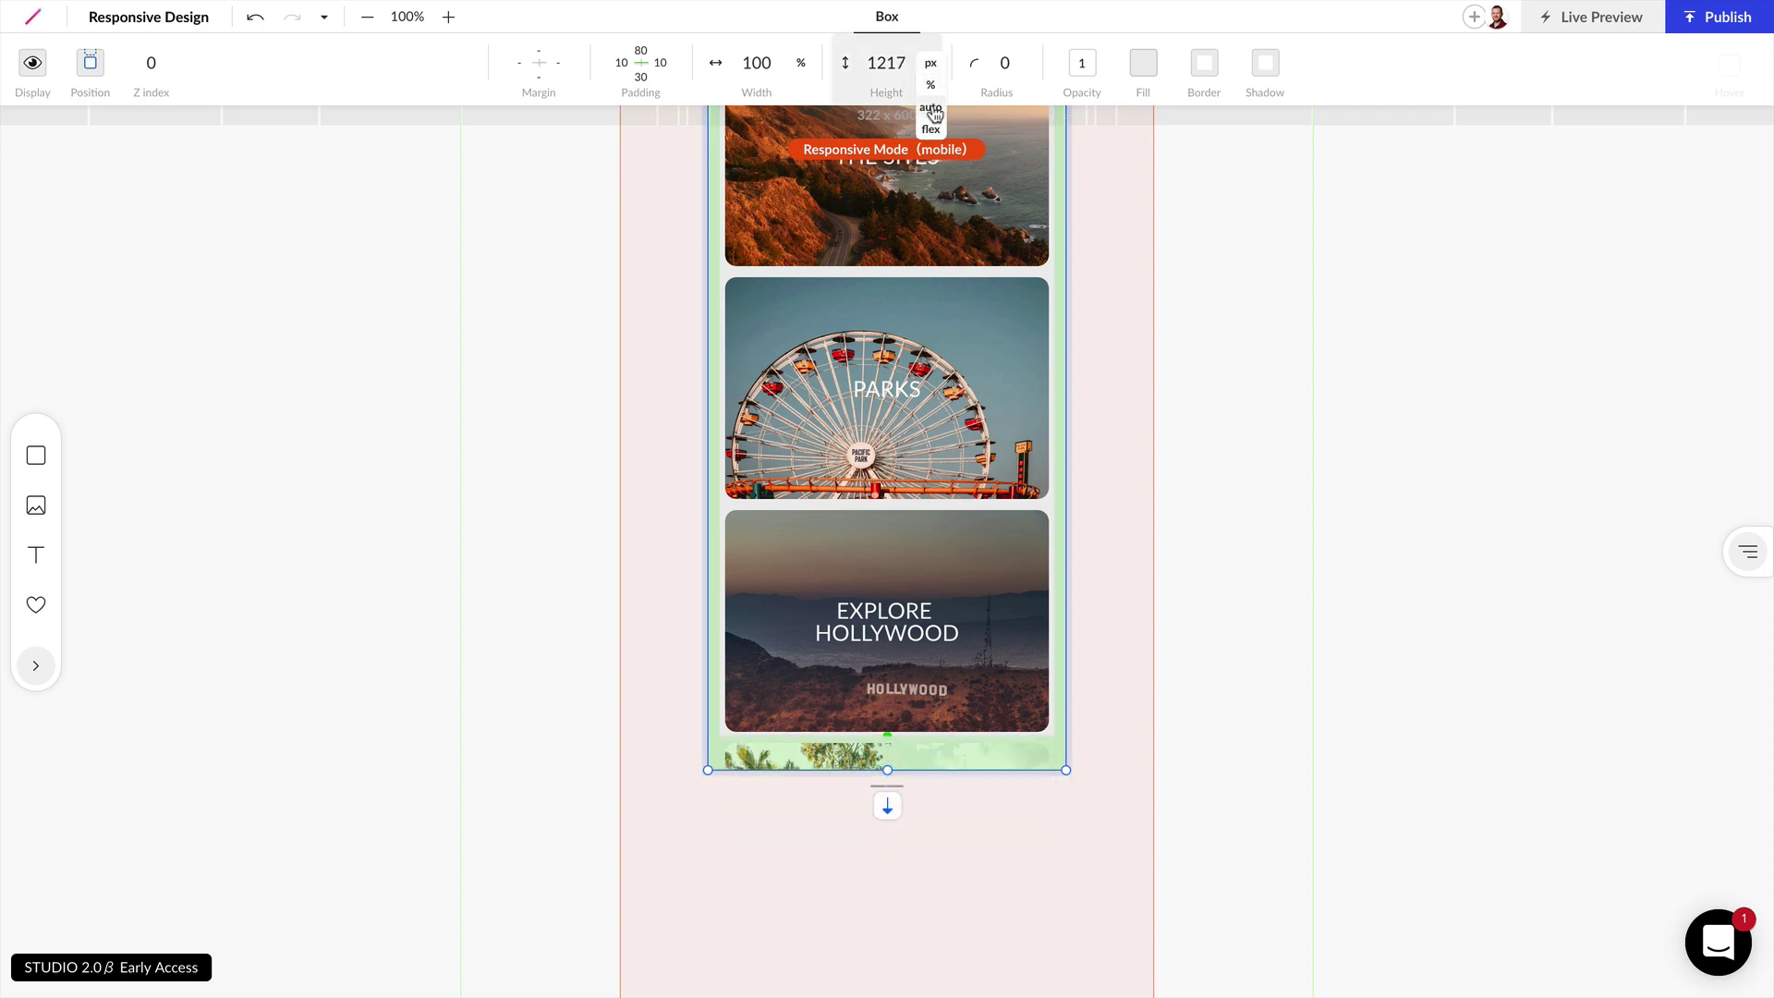
click(932, 109)
Reduce the section's top padding to 20.
scroll(906, 488, down, 3)
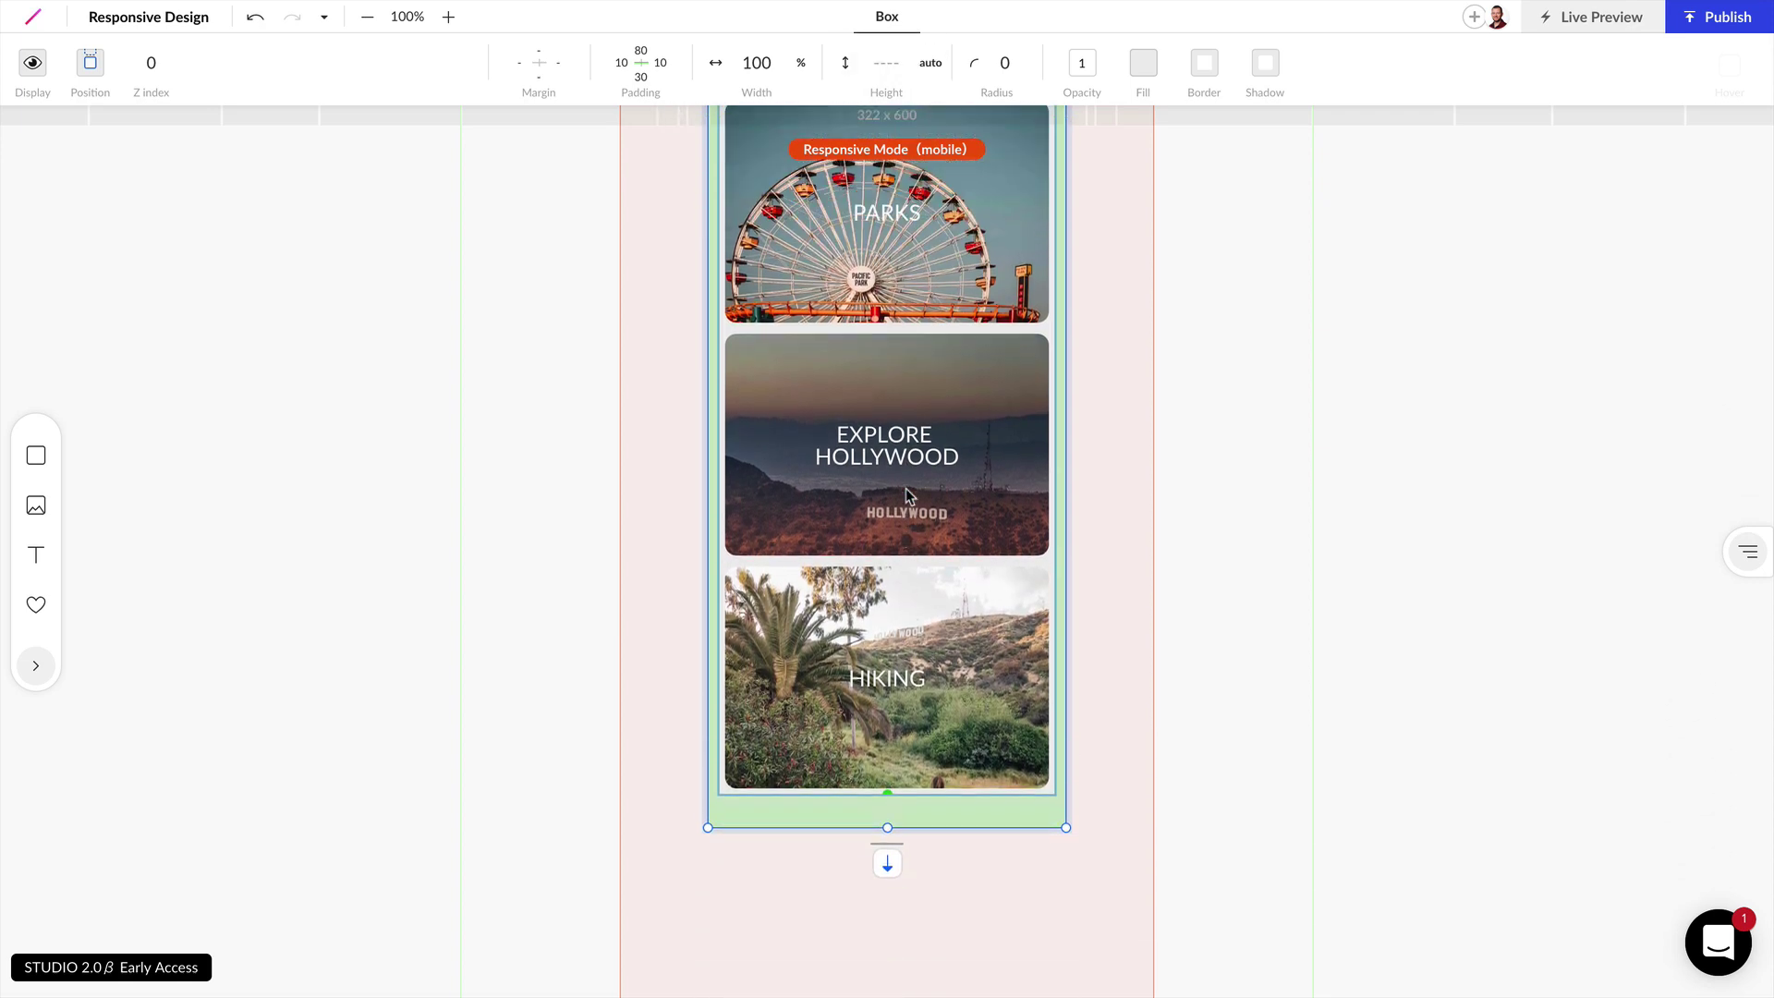
scroll(906, 488, up, 3)
scroll(905, 488, up, 3)
scroll(906, 488, up, 2)
scroll(906, 488, up, 1)
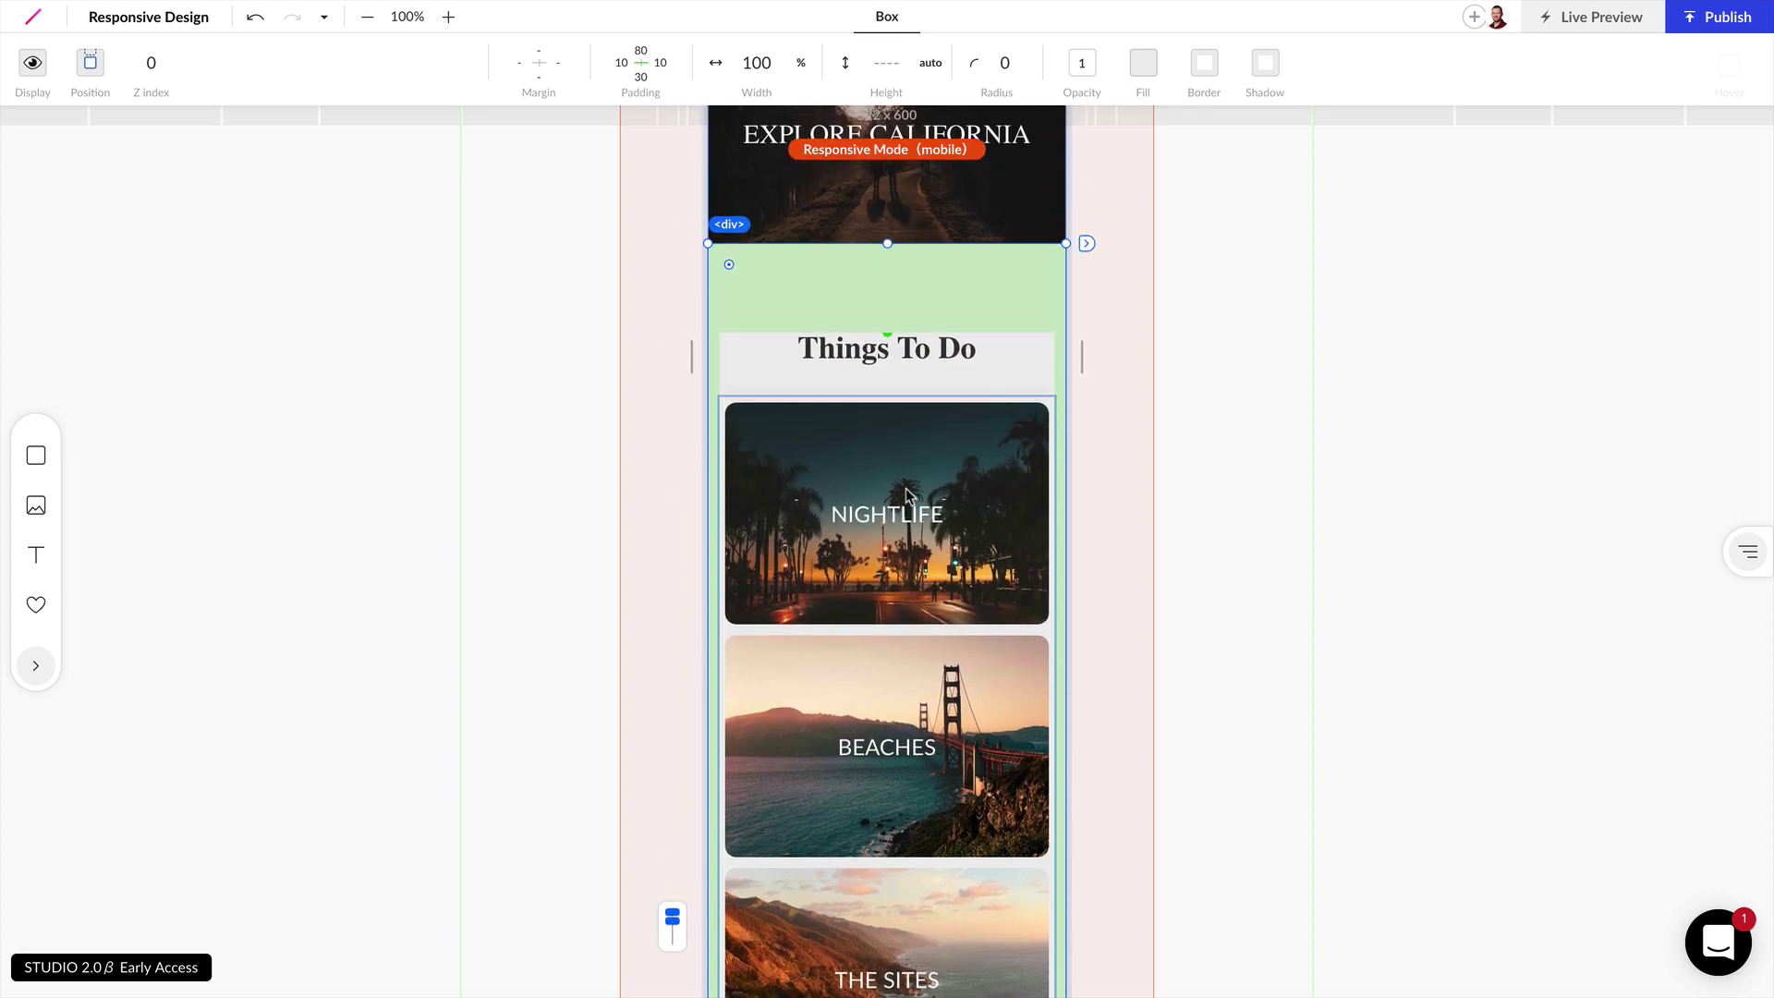
scroll(905, 494, down, 1)
drag(905, 338, 900, 272)
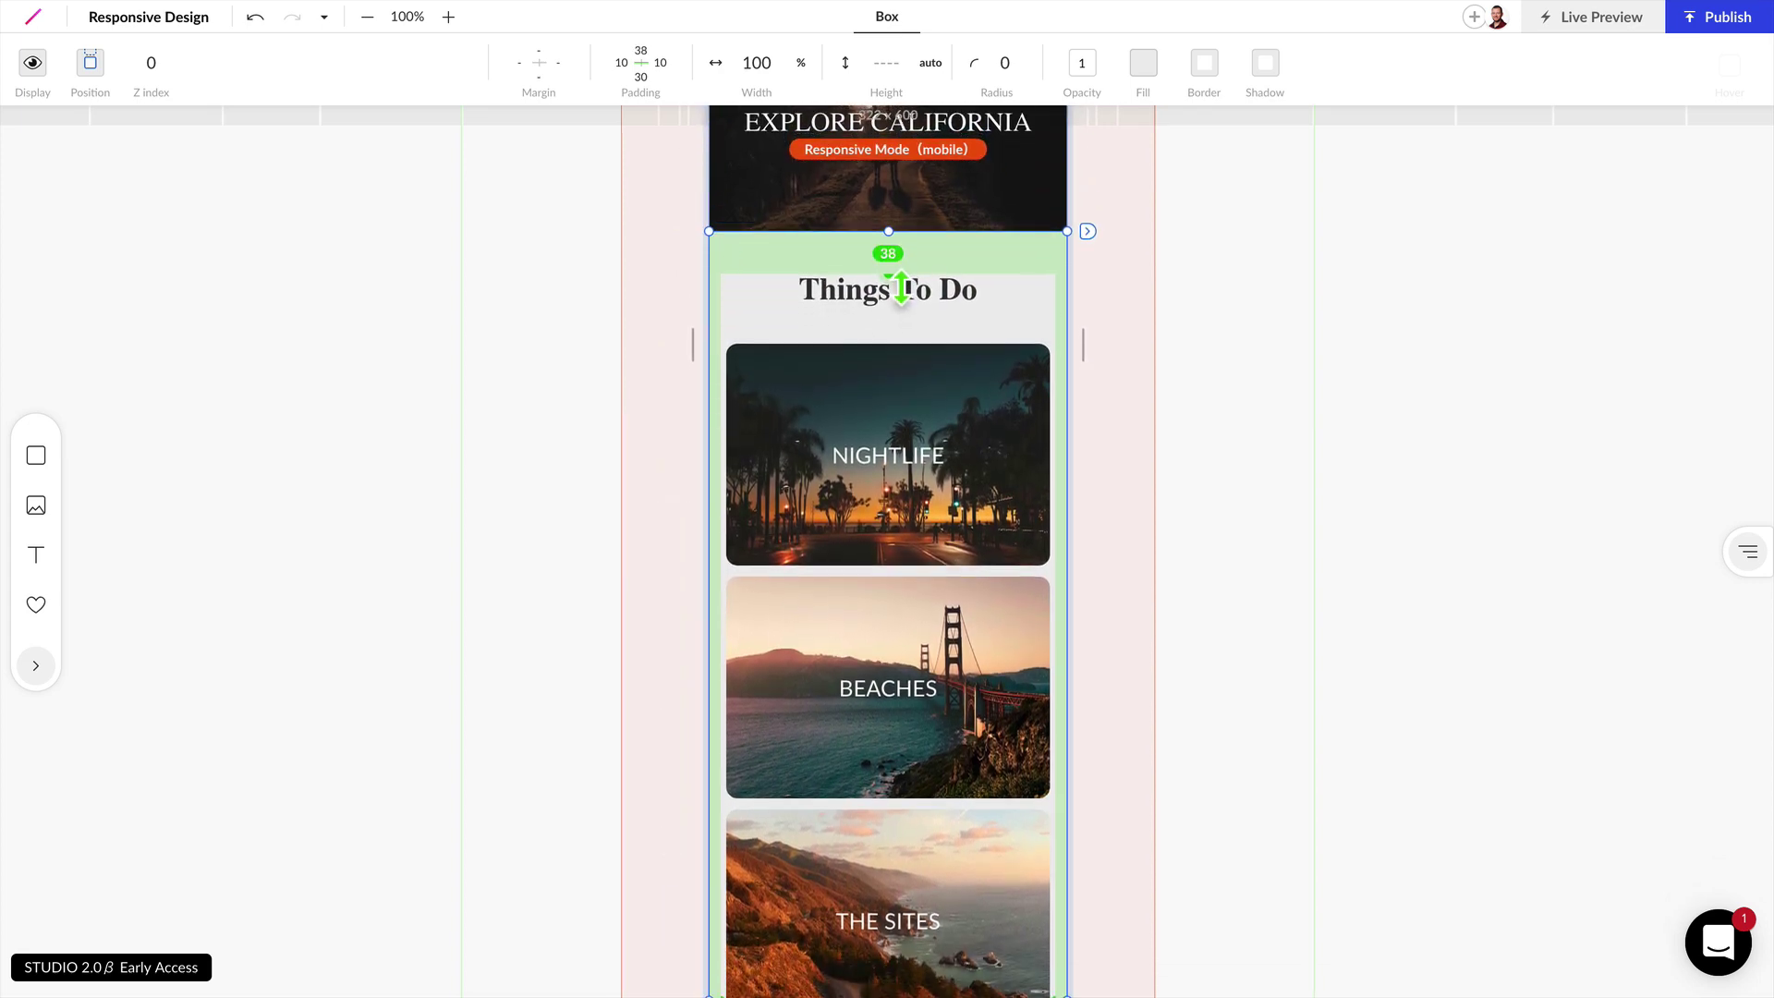
scroll(924, 296, up, 3)
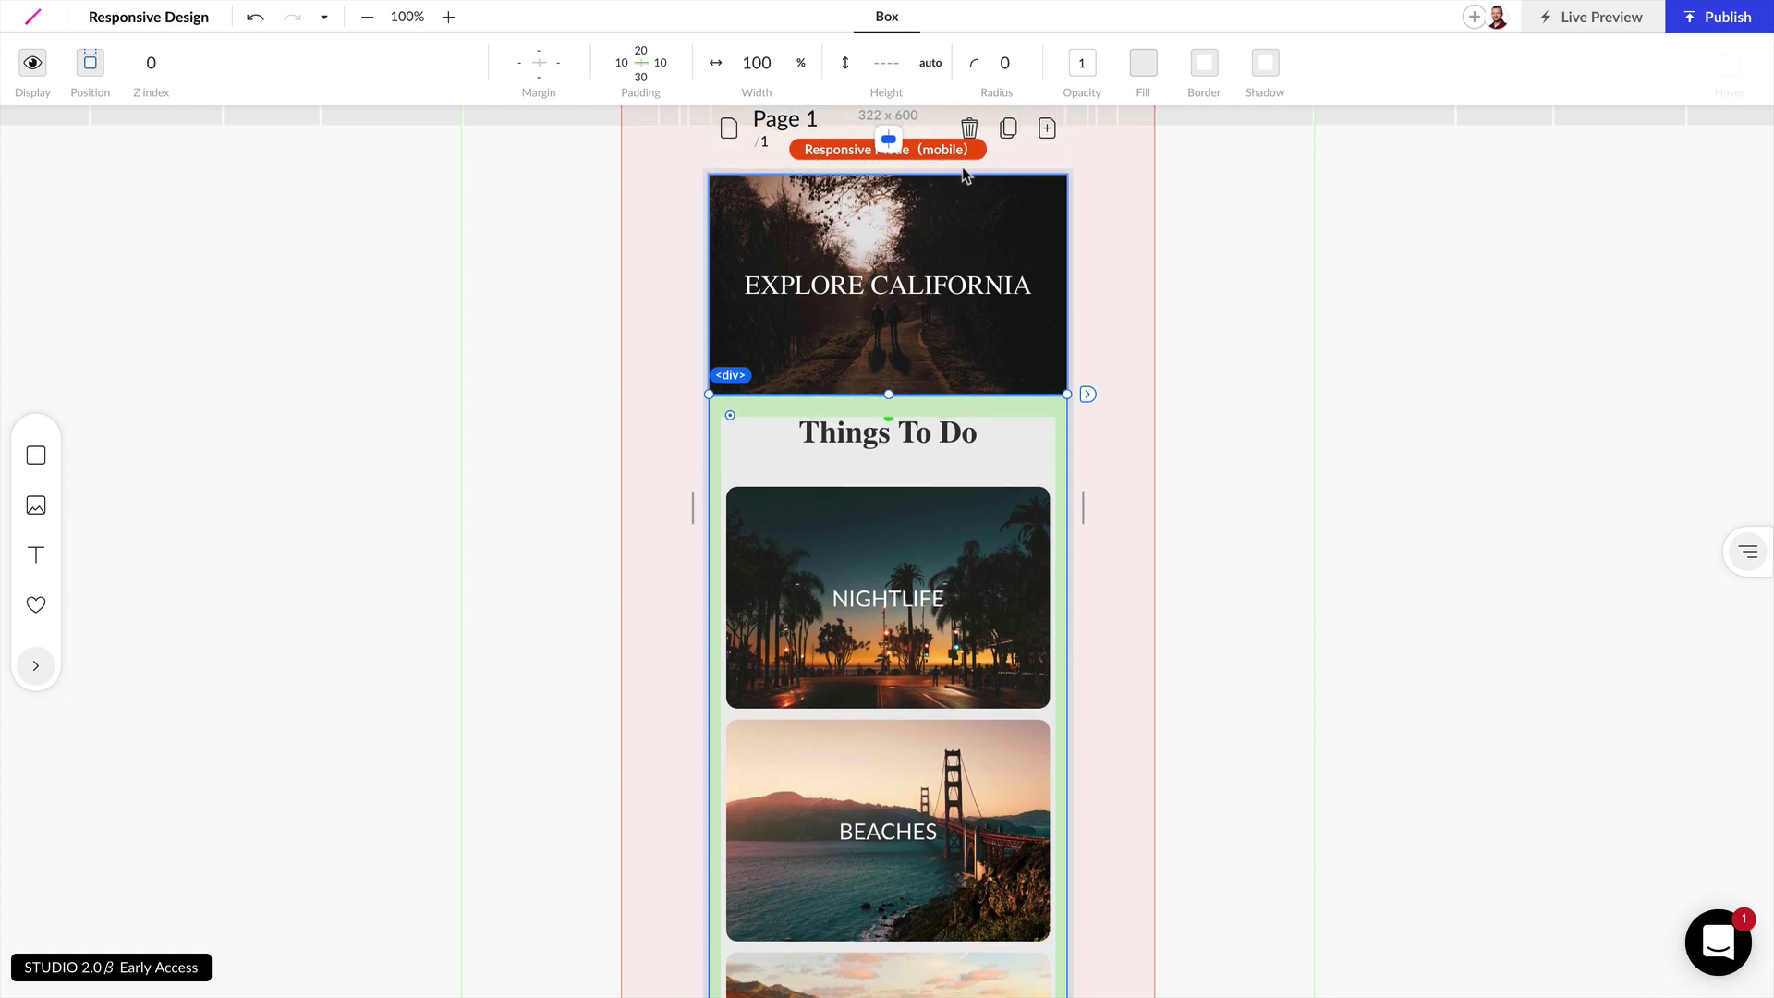
Widen the page frame to desktop width so the six activity cards return to three columns.
click(1229, 314)
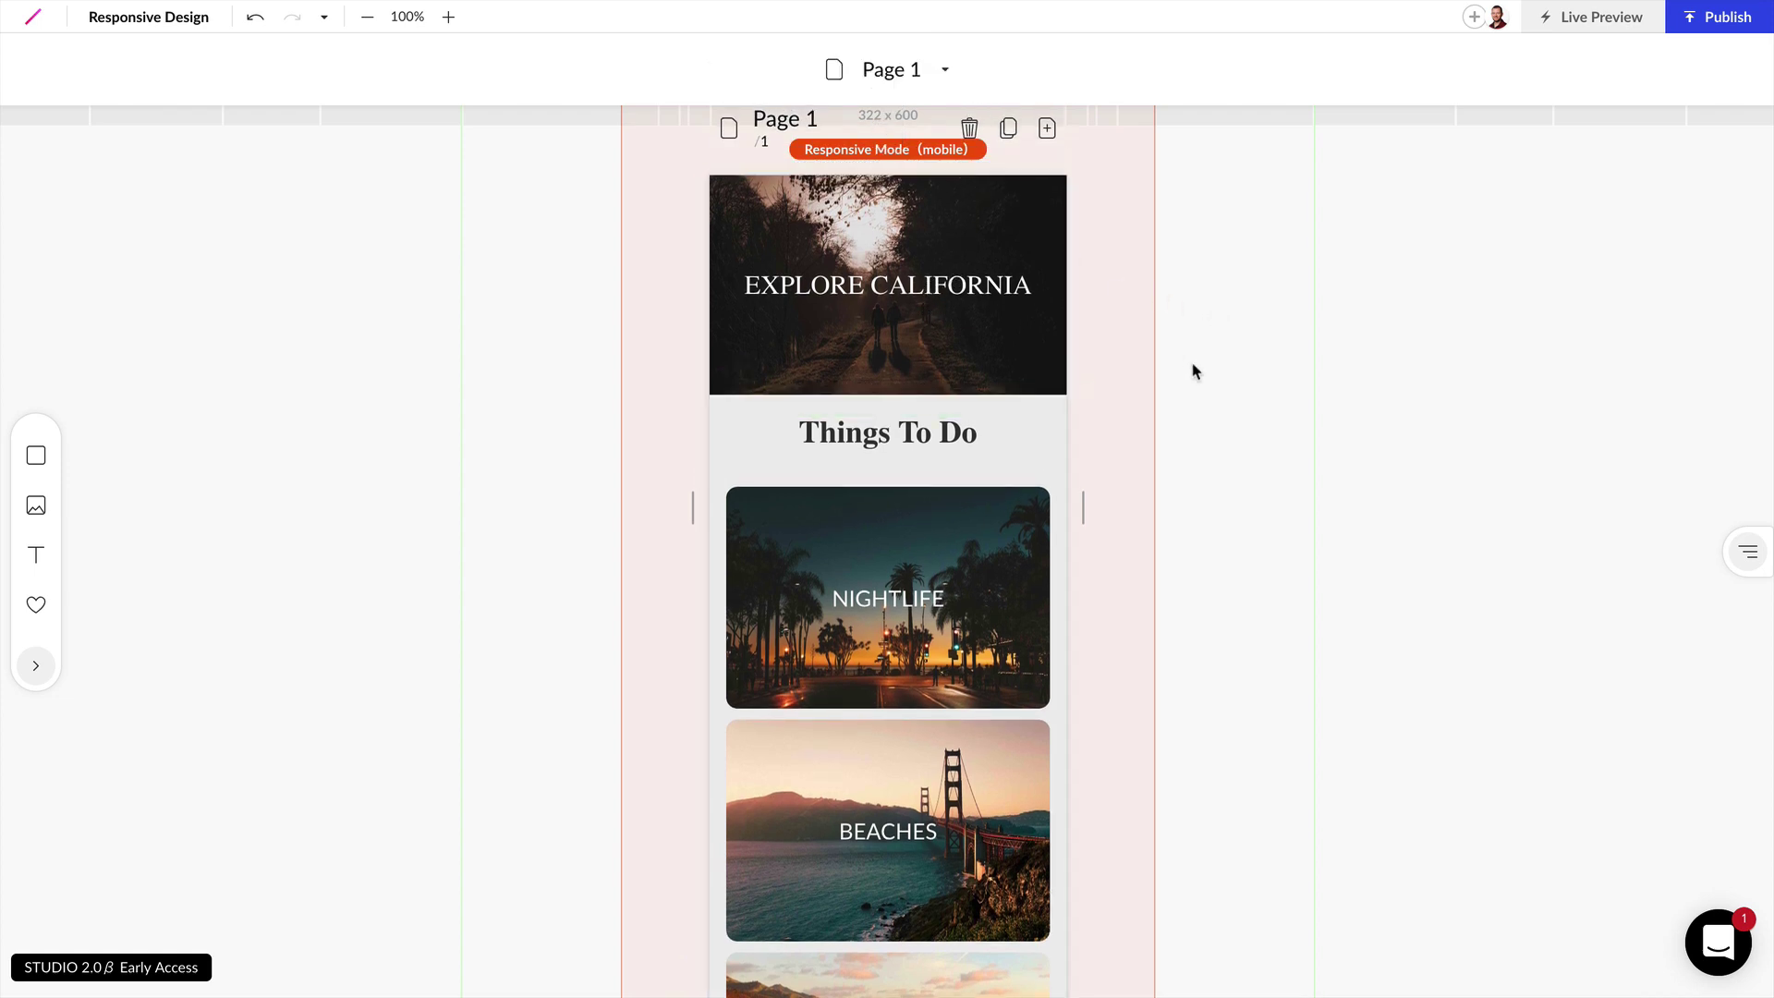
mouse_move(1106, 516)
mouse_down()
mouse_move(1552, 532)
mouse_move(994, 528)
mouse_move(1430, 535)
mouse_move(1058, 527)
mouse_move(1387, 529)
mouse_up()
scroll(956, 597, down, 3)
click(894, 496)
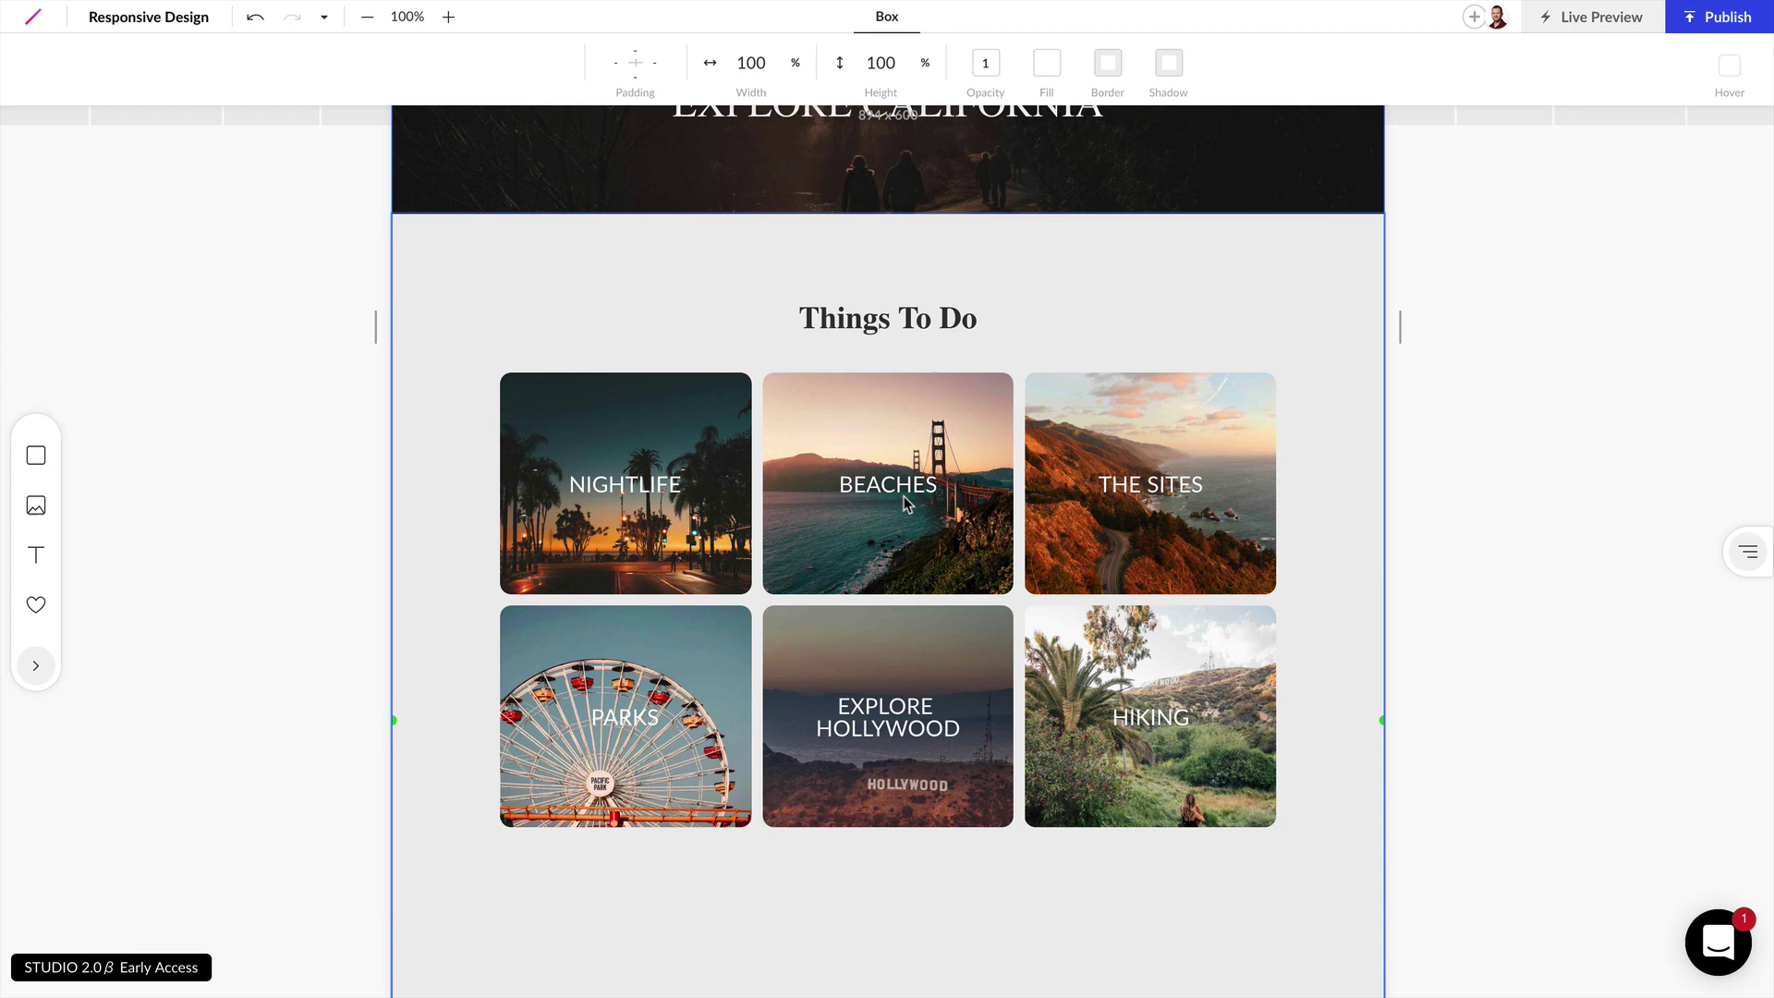
click(652, 509)
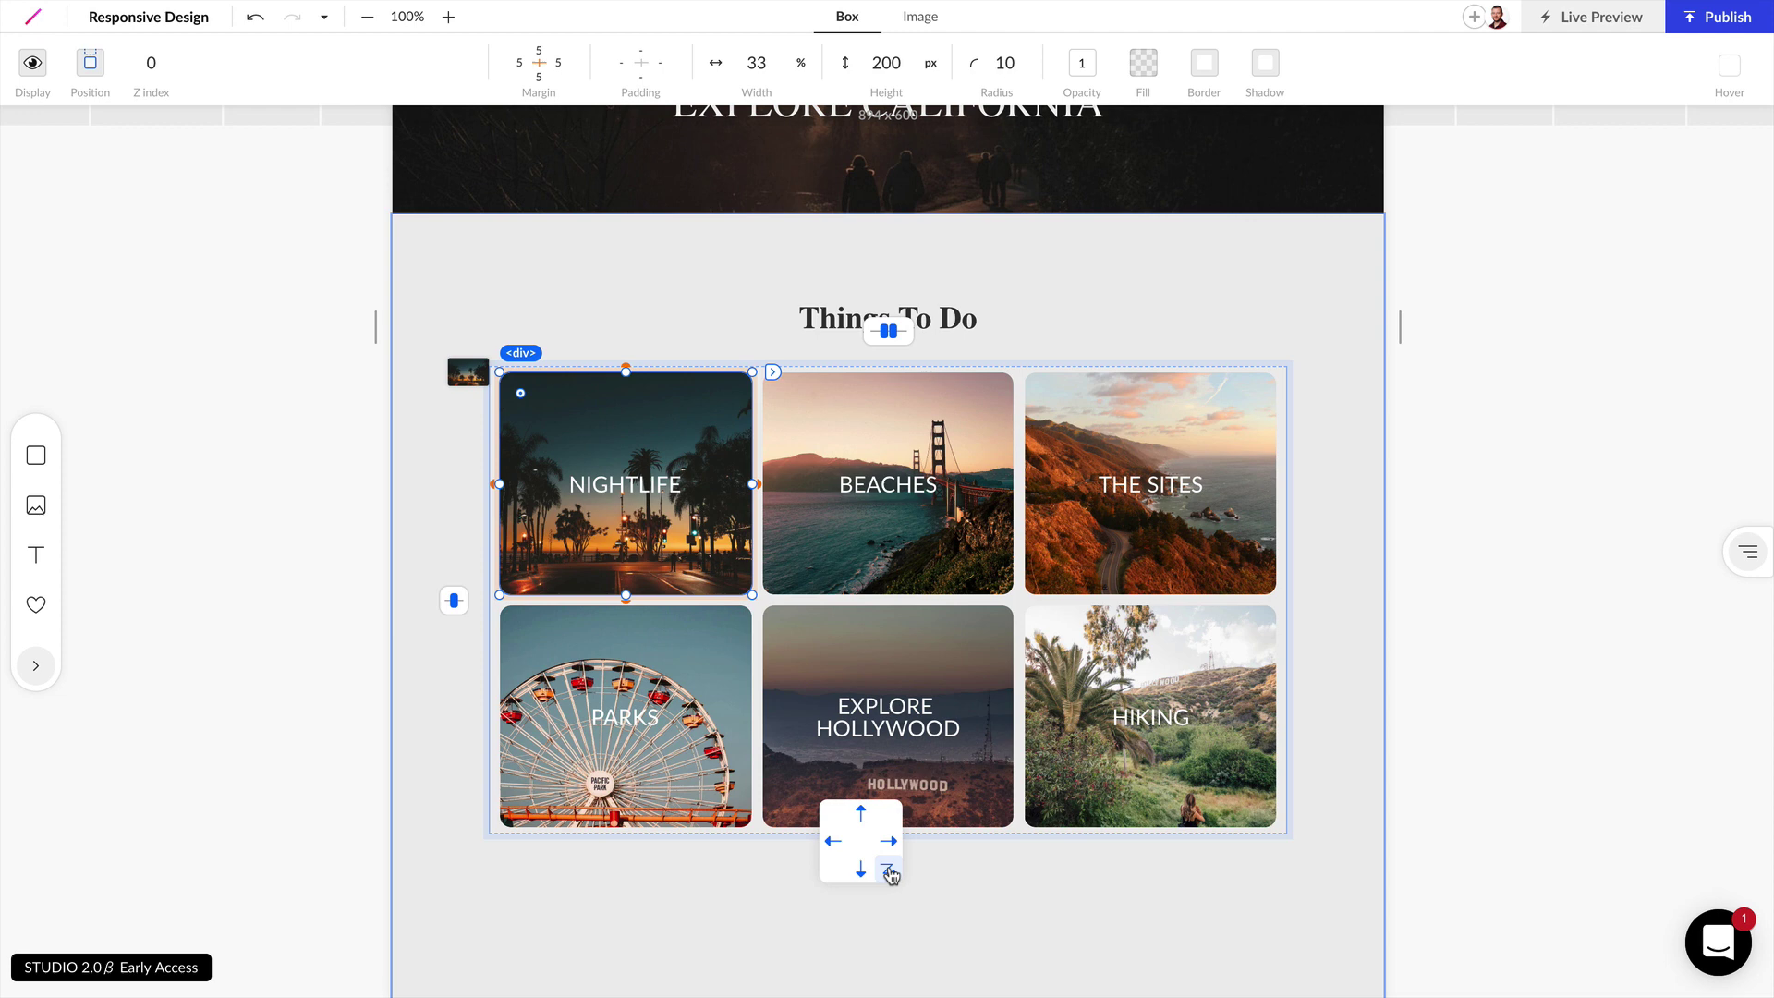
click(889, 873)
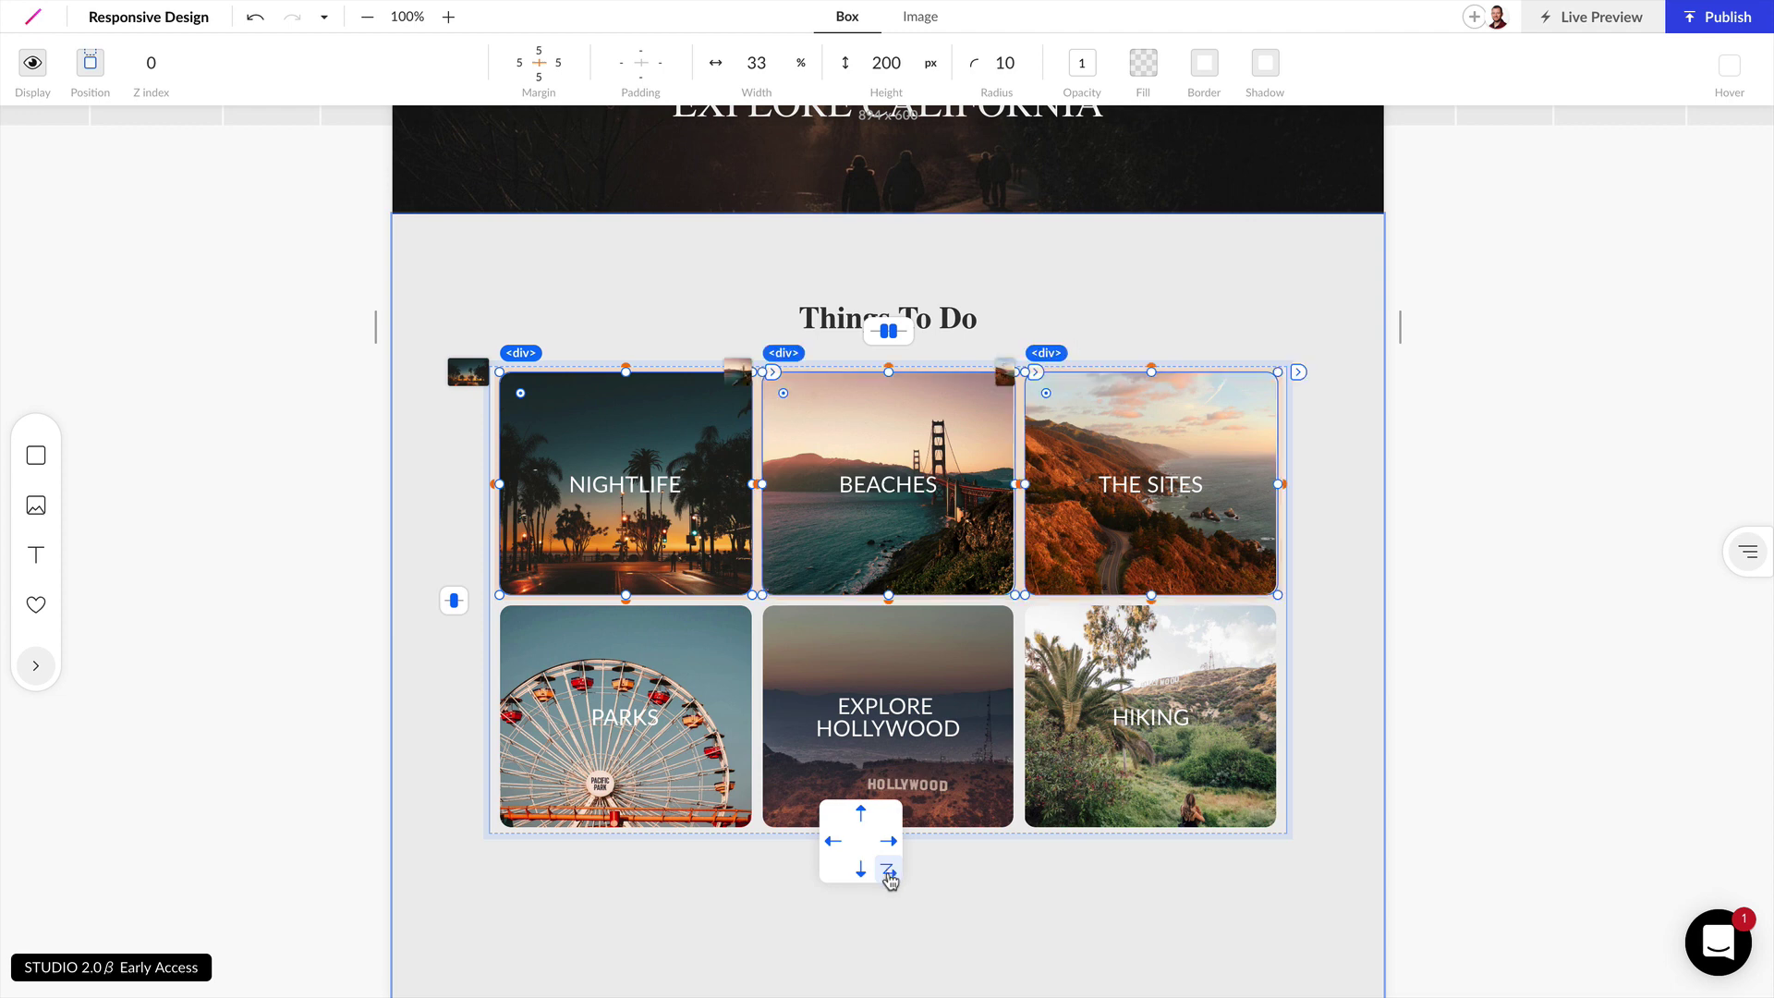
click(891, 850)
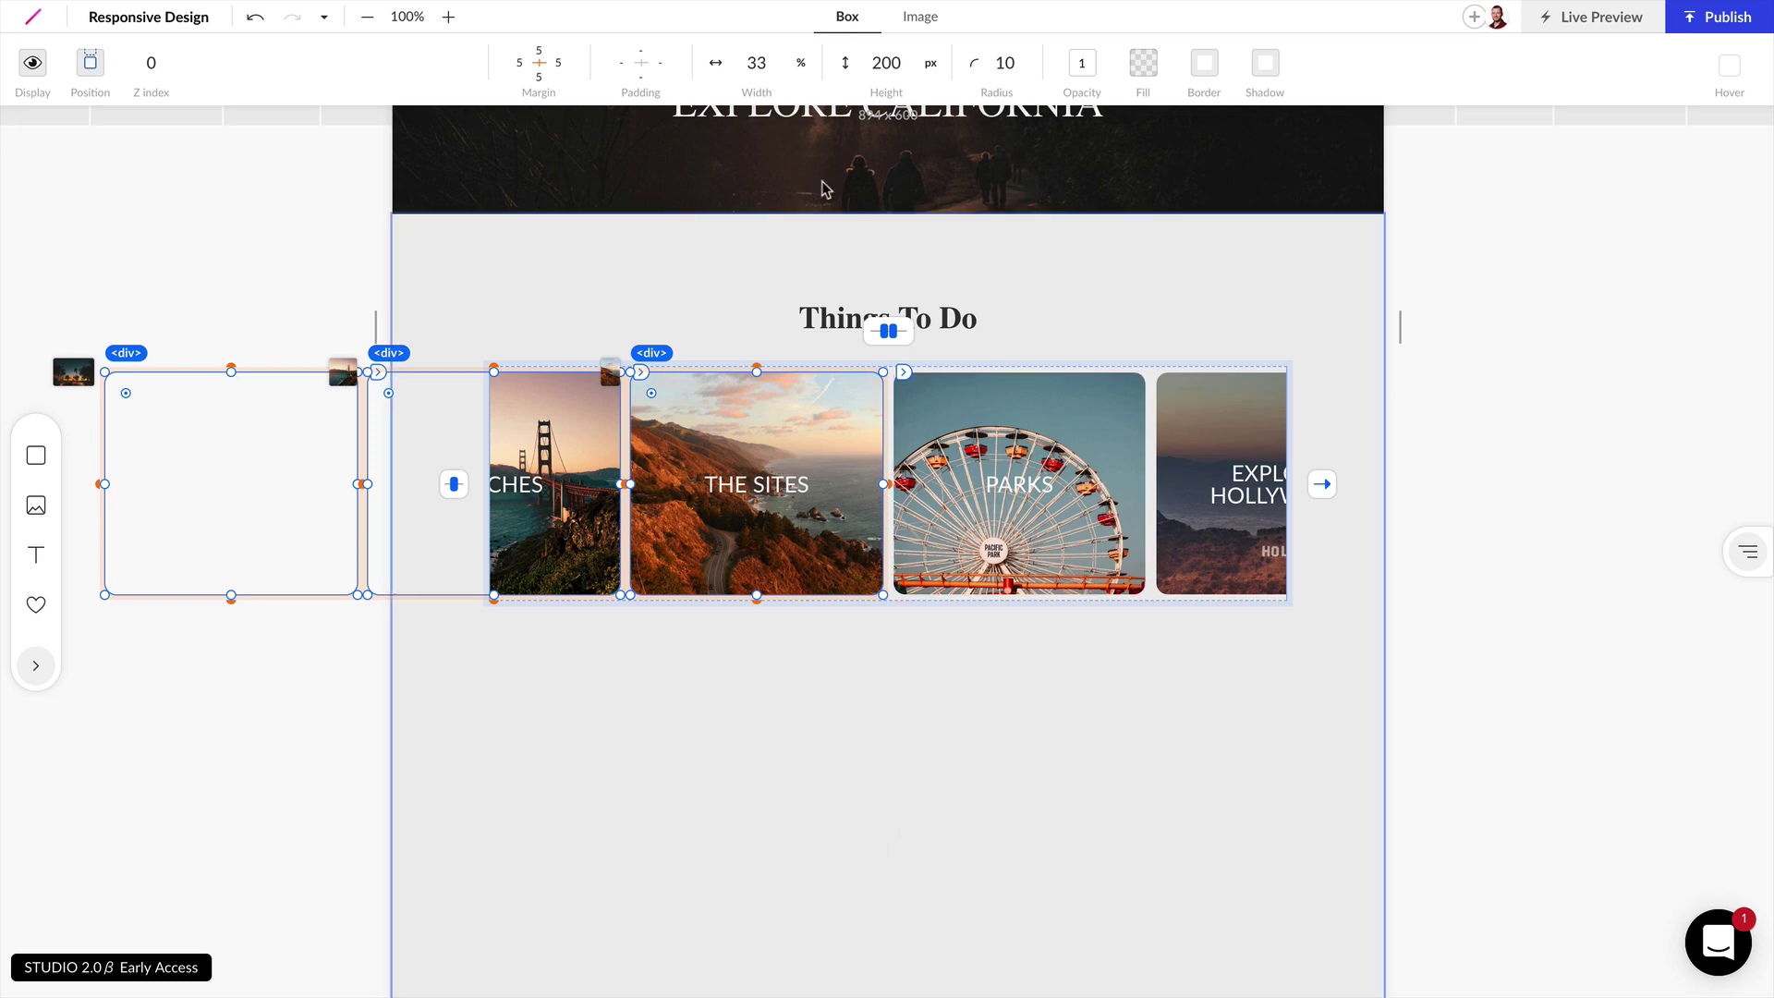
click(1118, 618)
click(1263, 515)
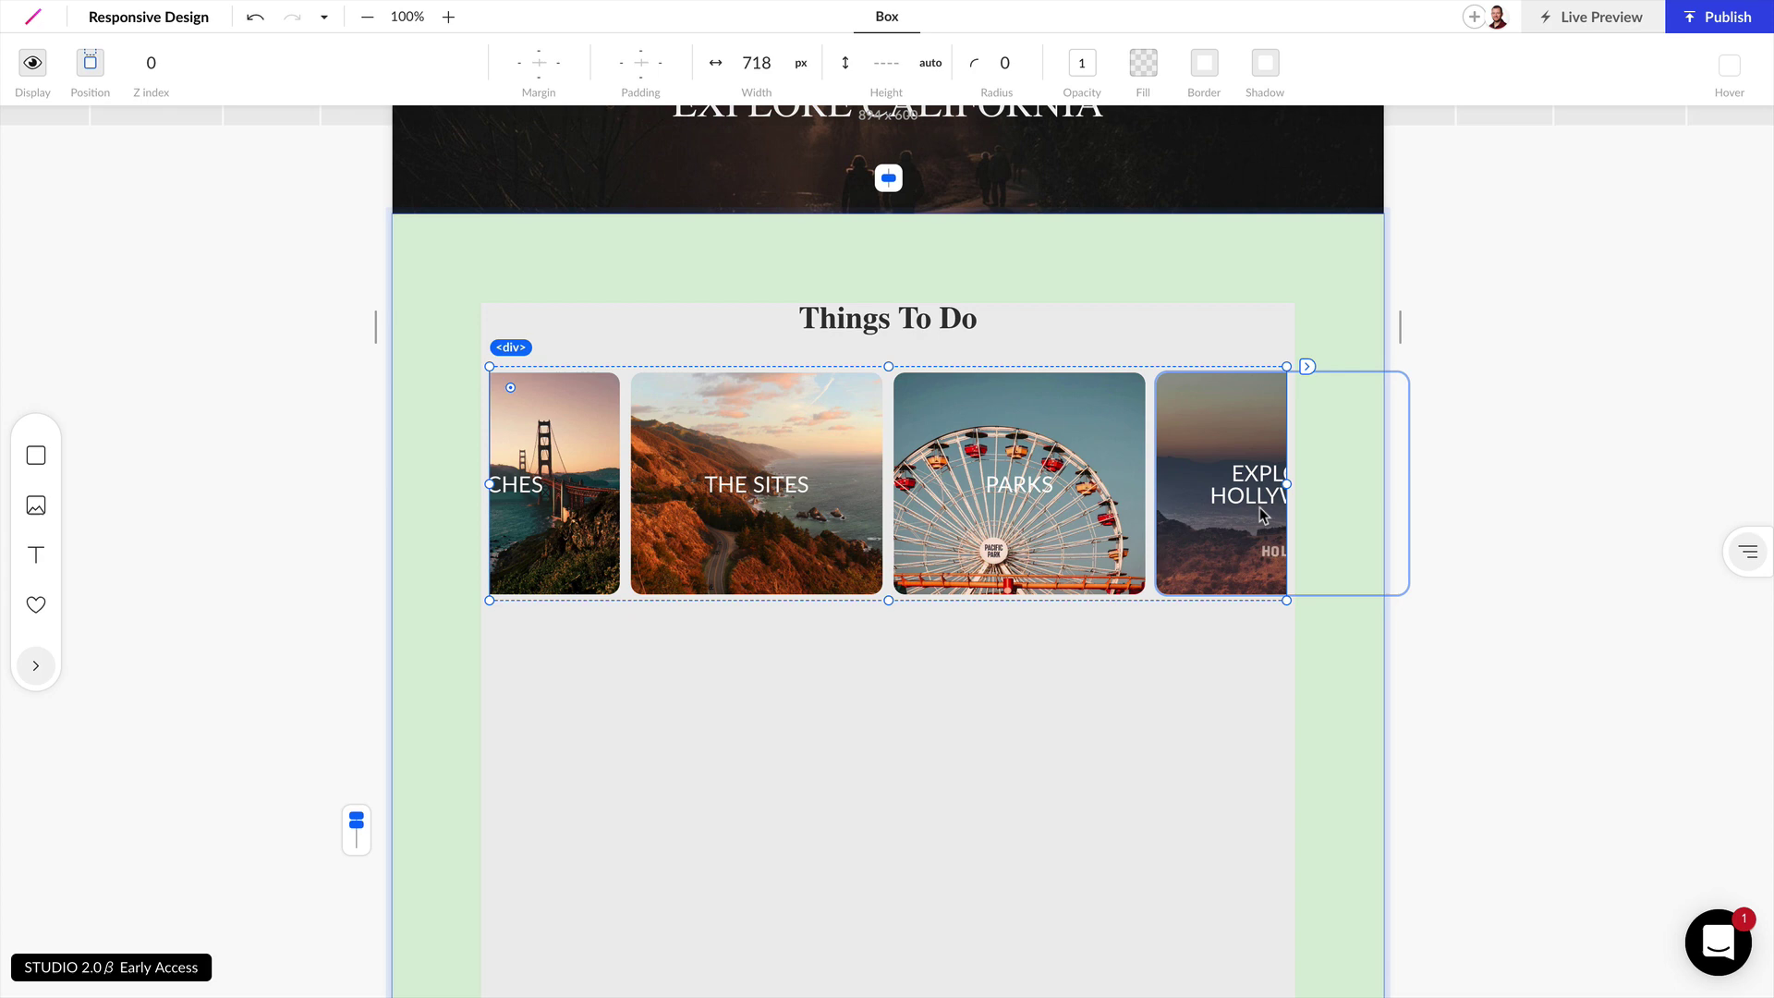
click(961, 499)
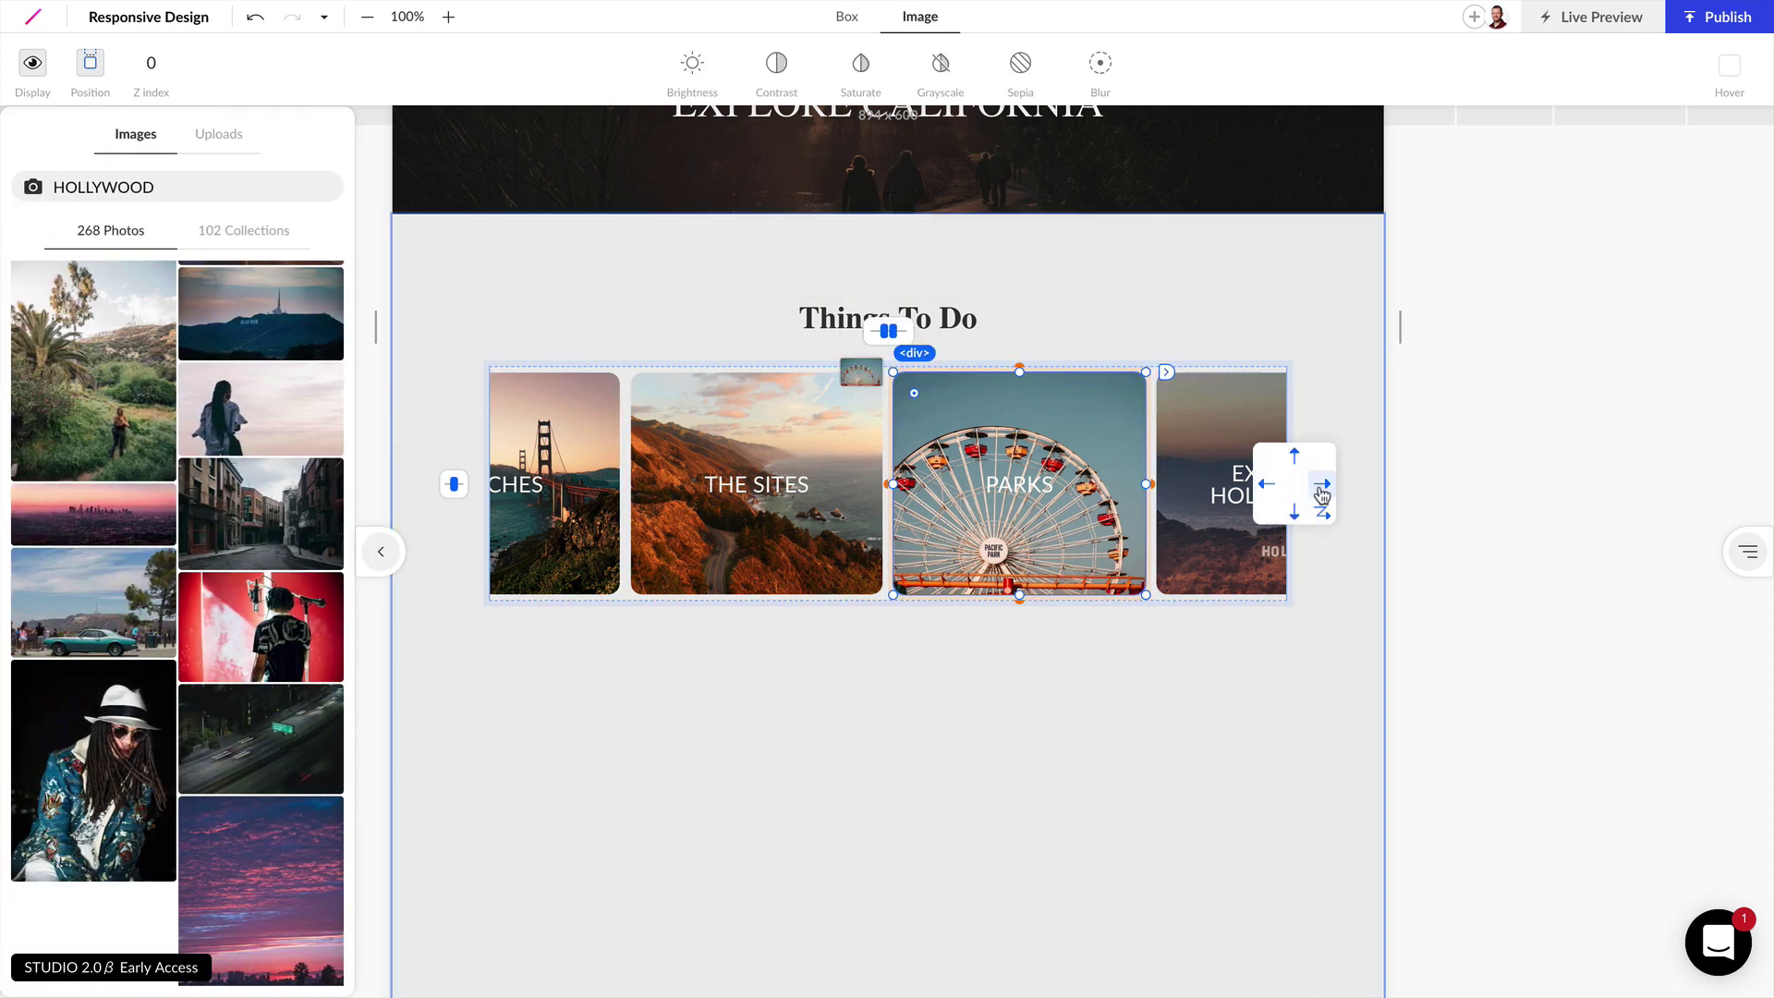
click(1320, 515)
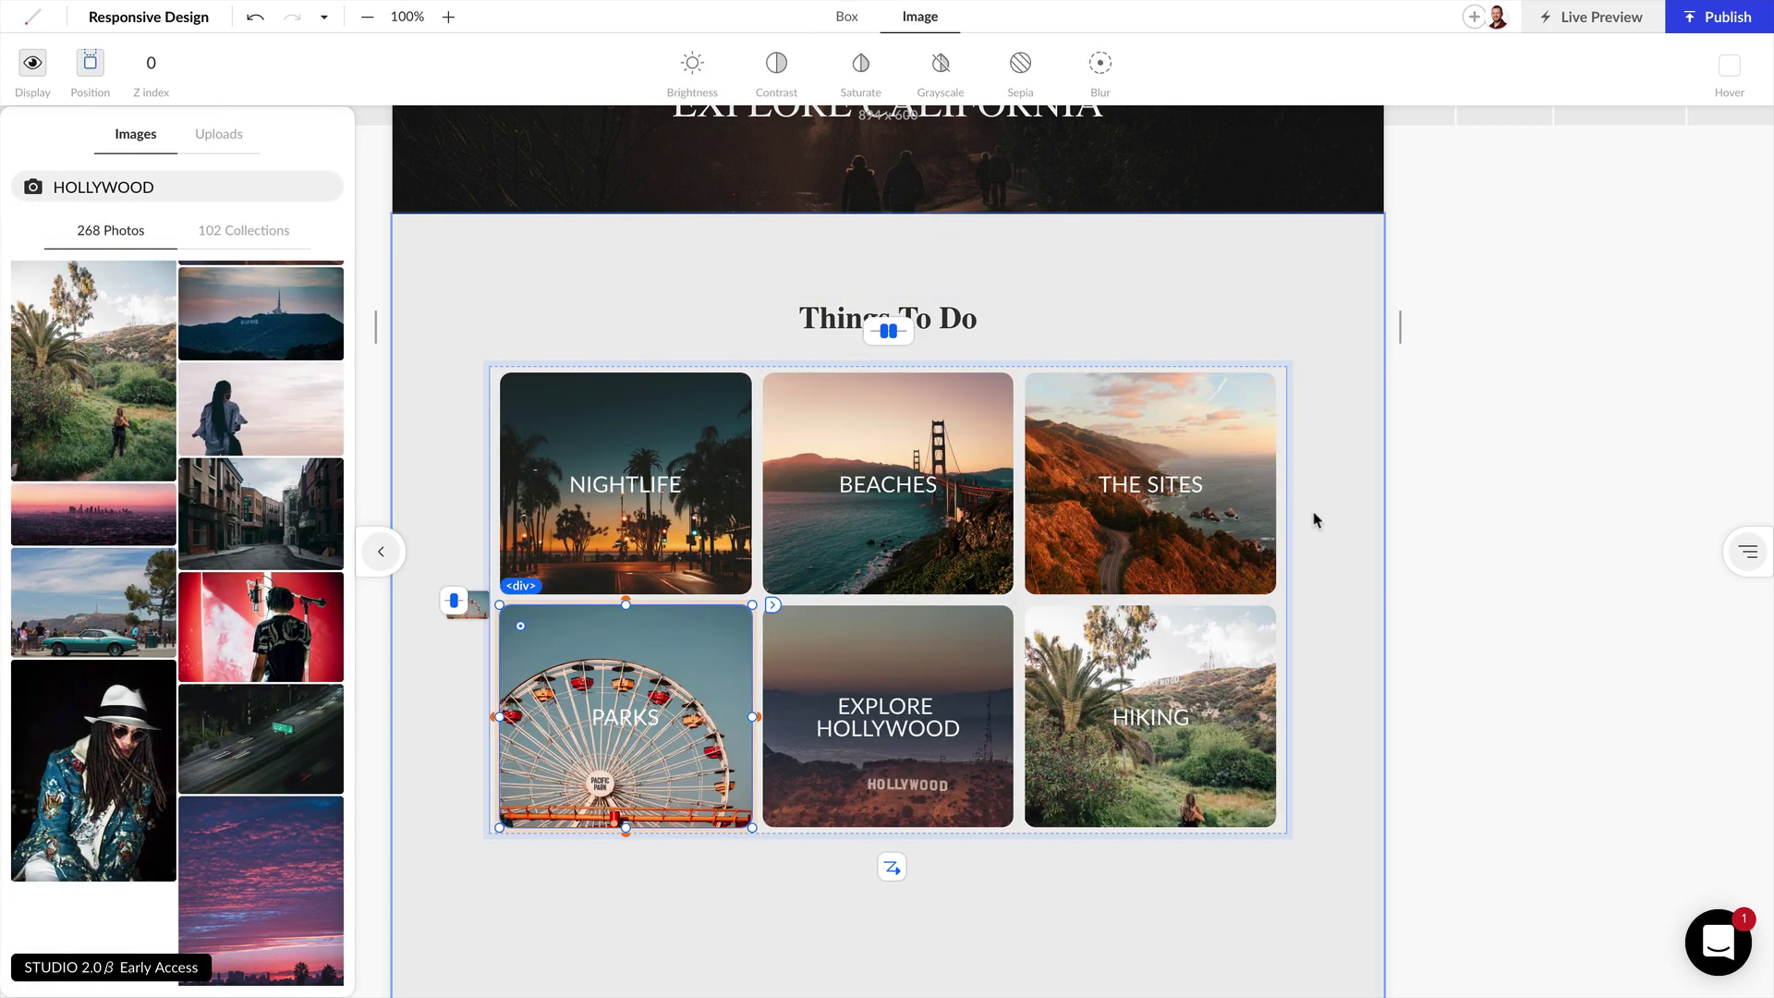
click(1072, 880)
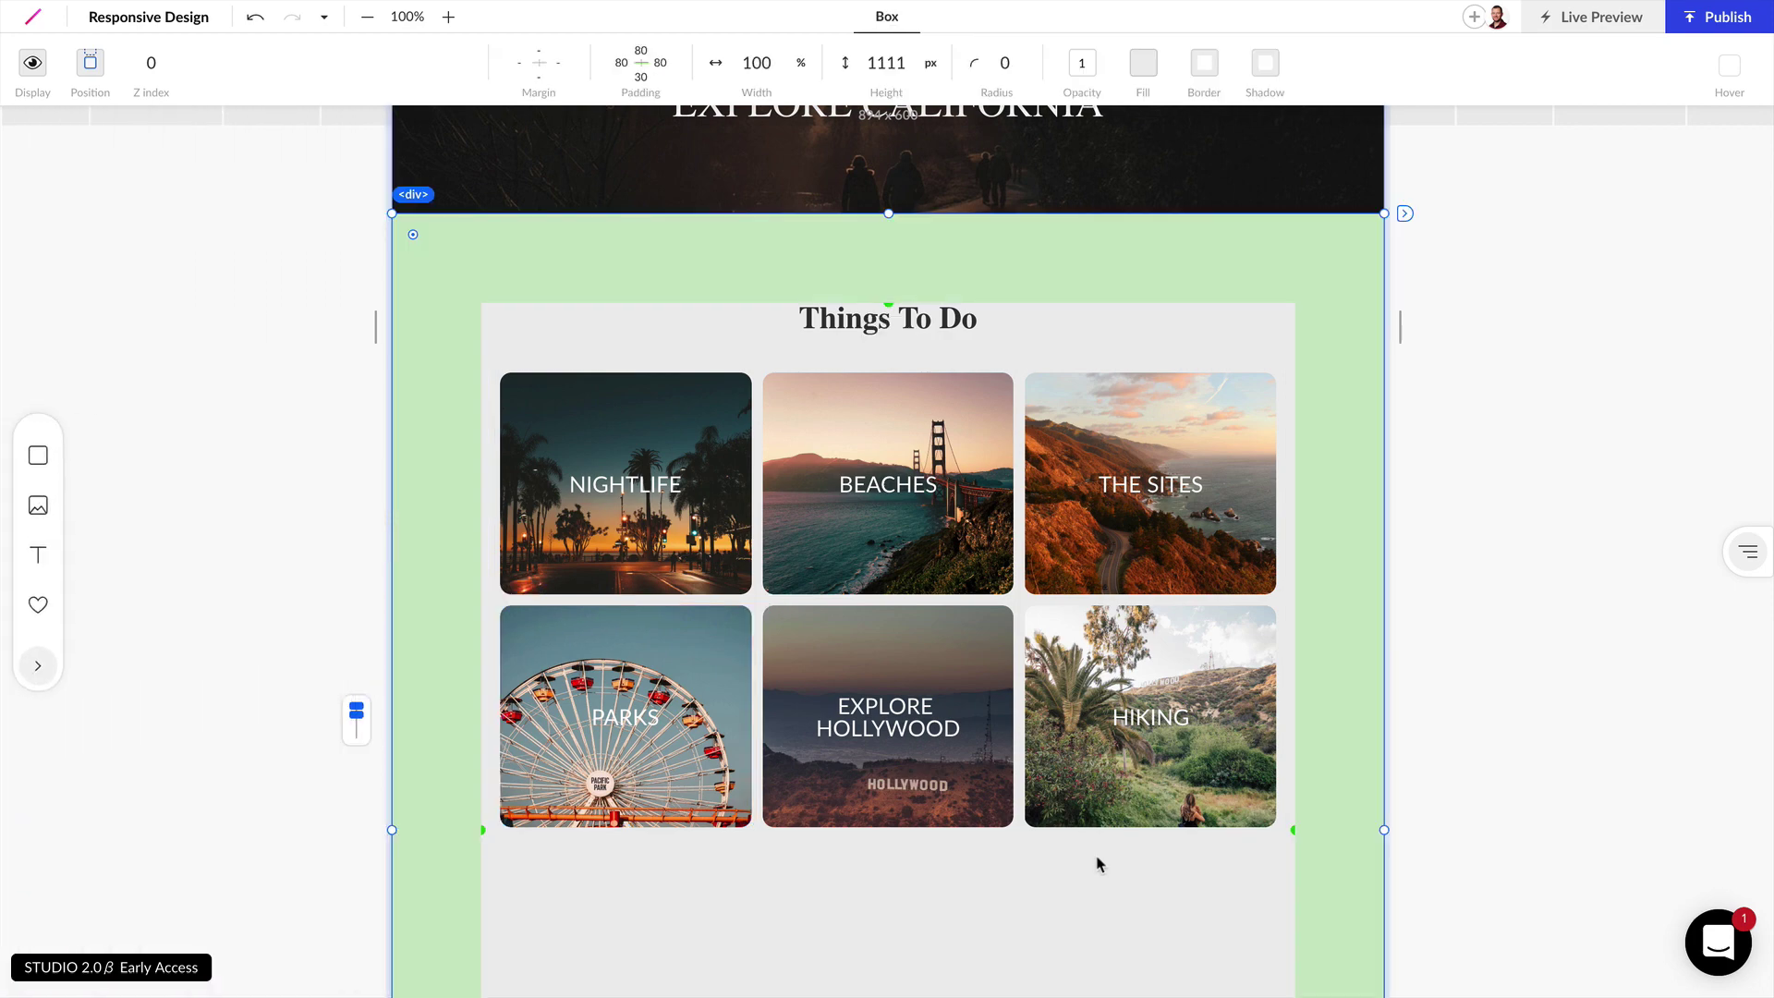
drag(1421, 408, 1159, 370)
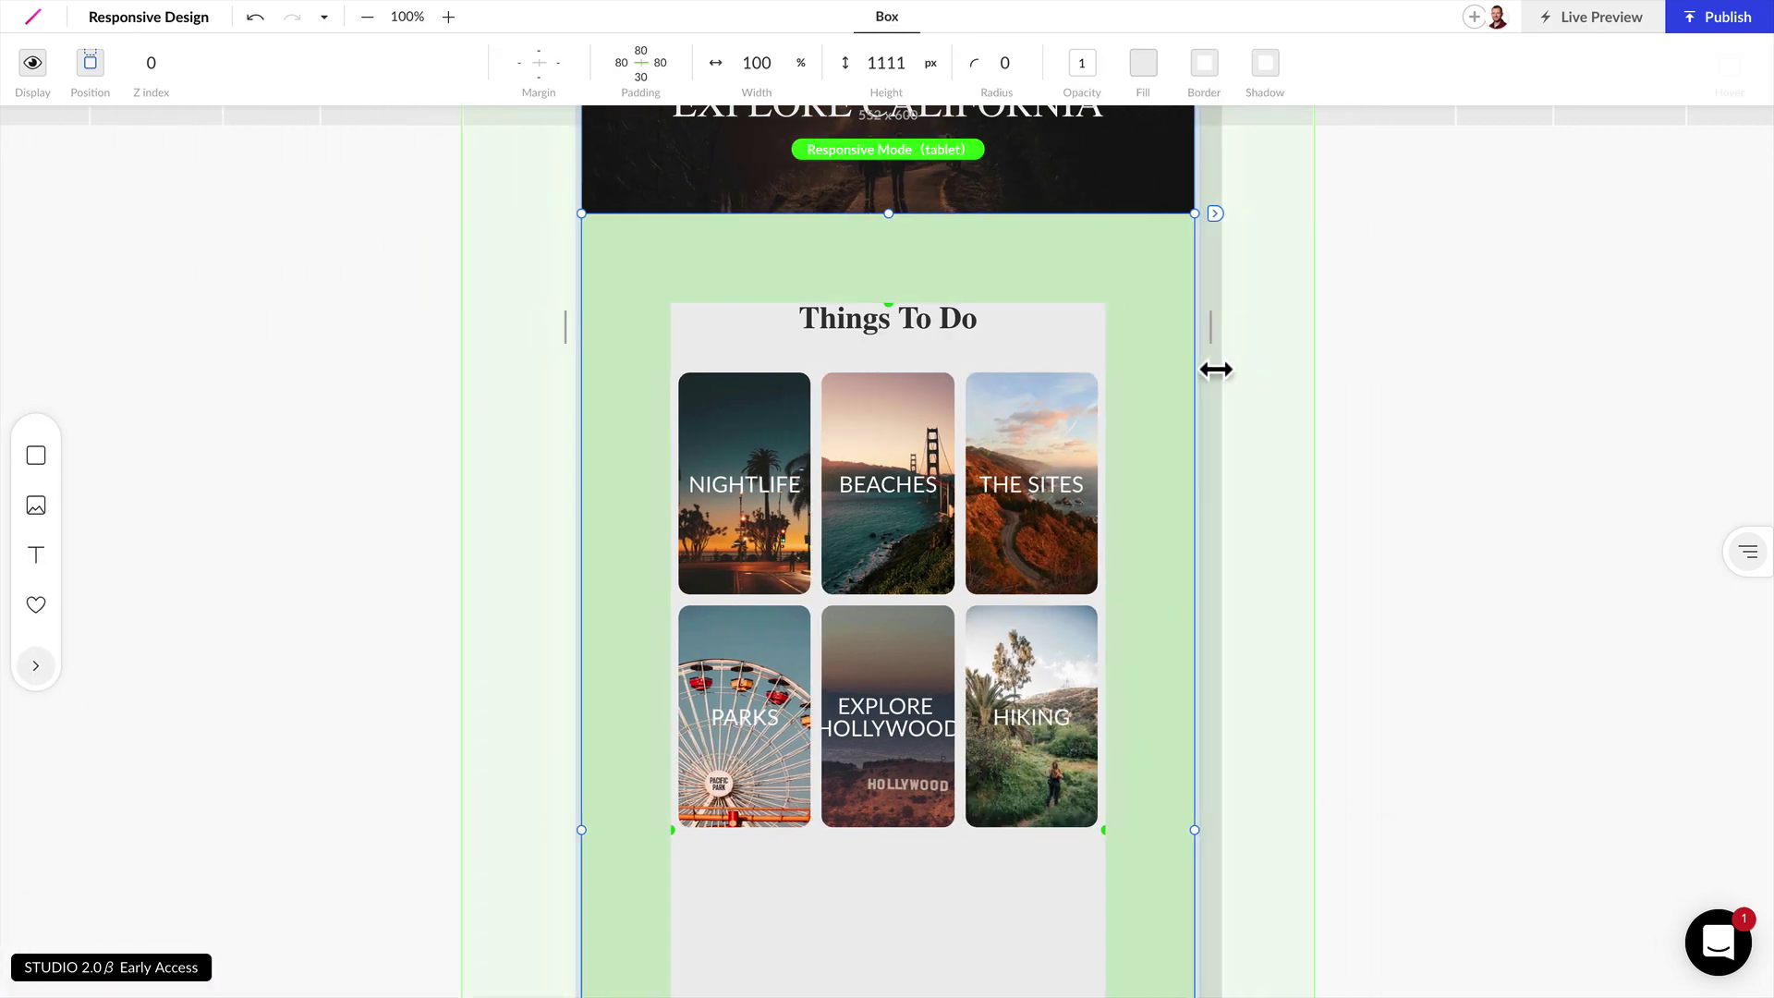